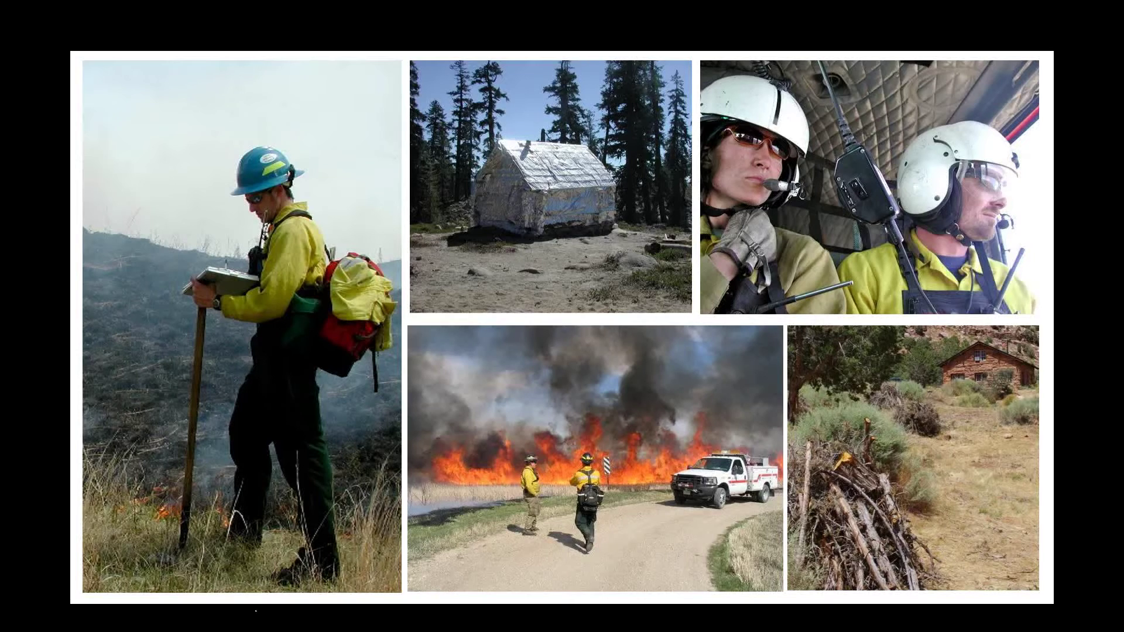
Step: Switch to the browser and open the Facility and Community Map page of the NPS Wildfire Apps site
mouse_move(258, 621)
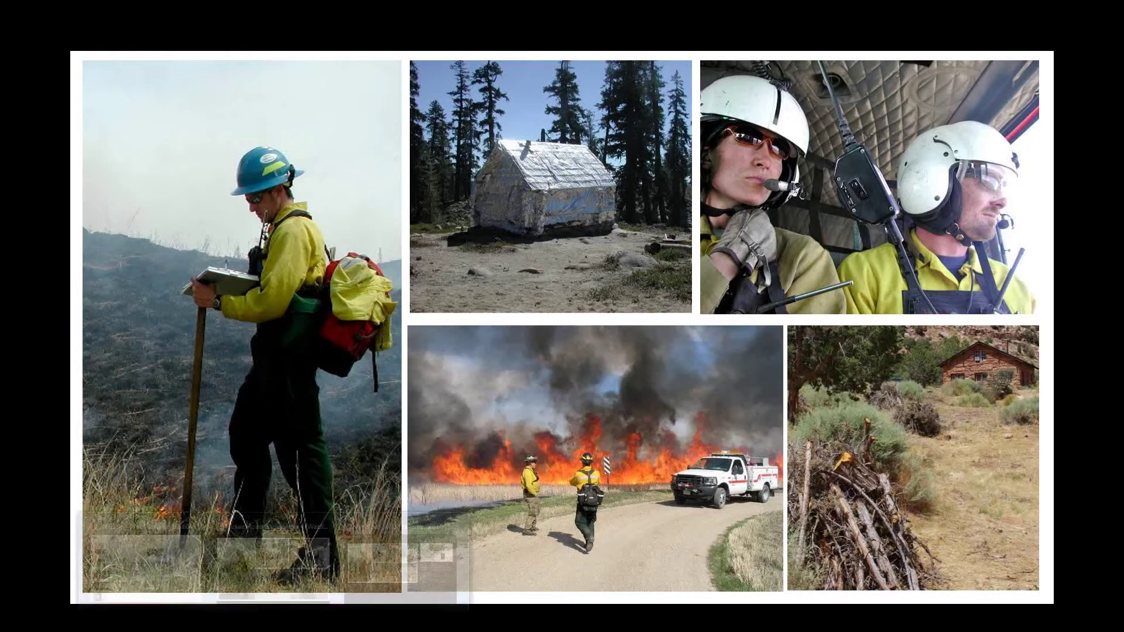
left_click(328, 519)
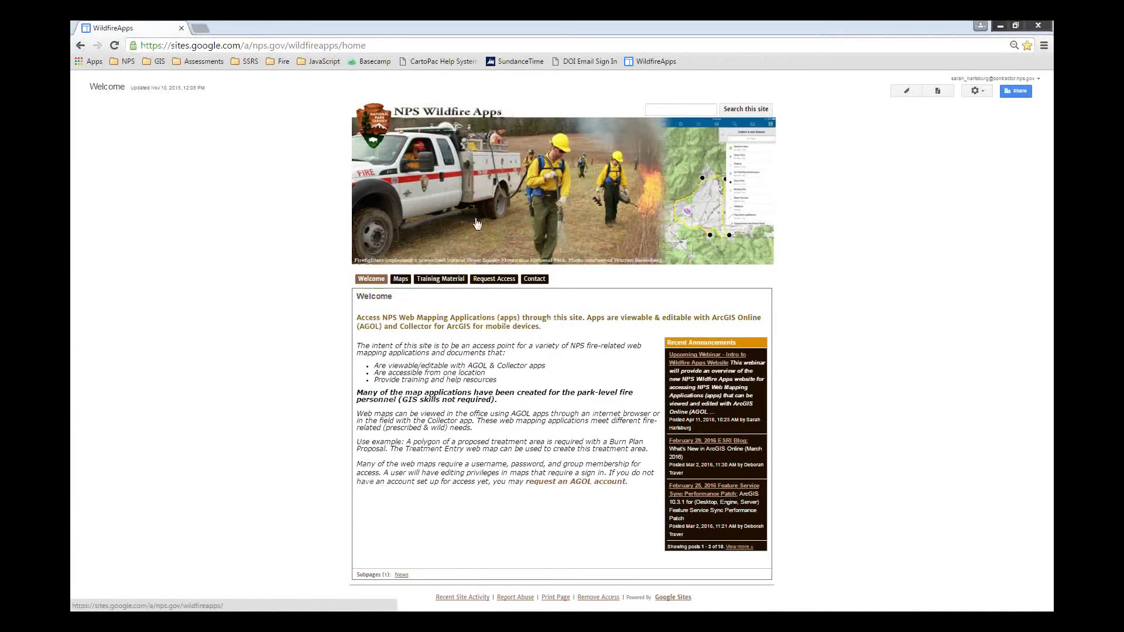
mouse_move(410, 281)
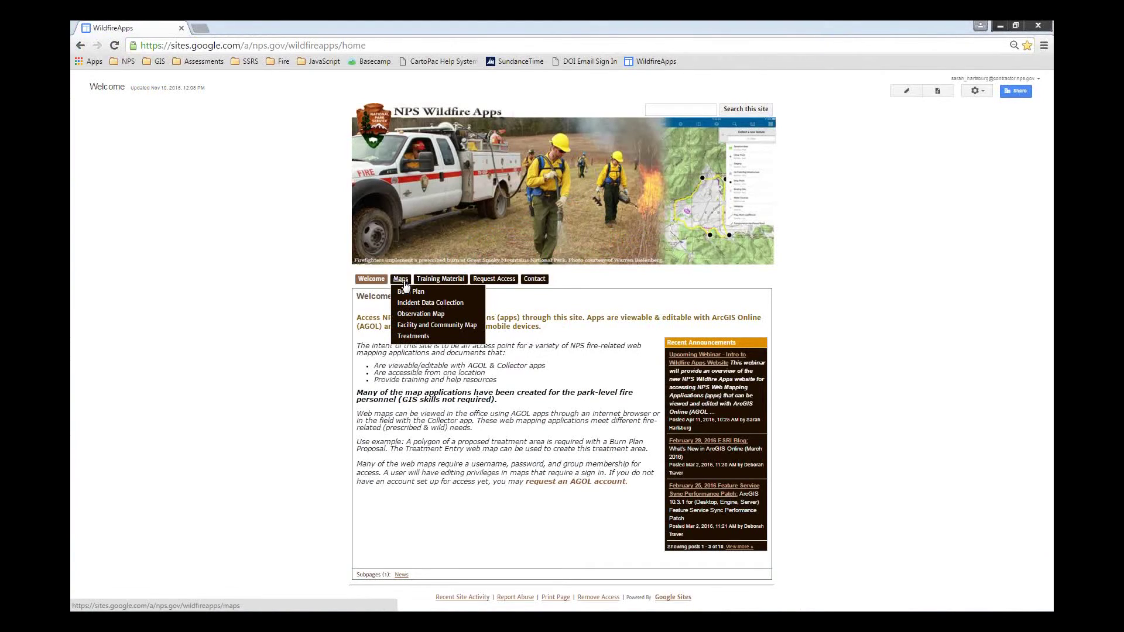
left_click(417, 324)
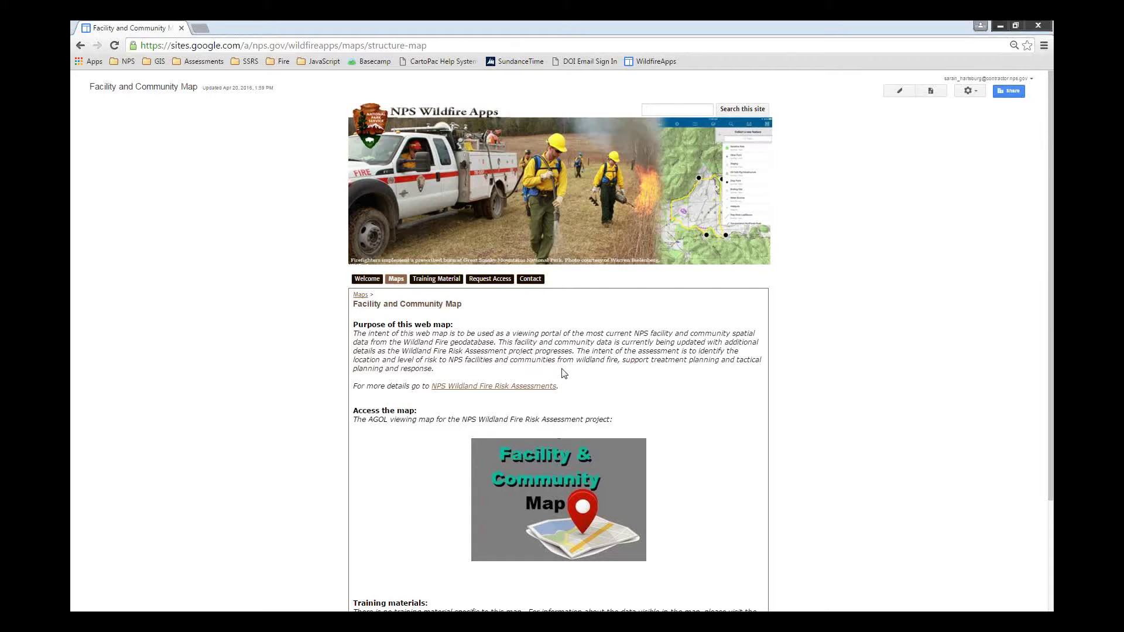
Step: Review the map page's purpose and access sections, and launch the Facility & Community Map viewer
scroll(563, 373, "down", 1)
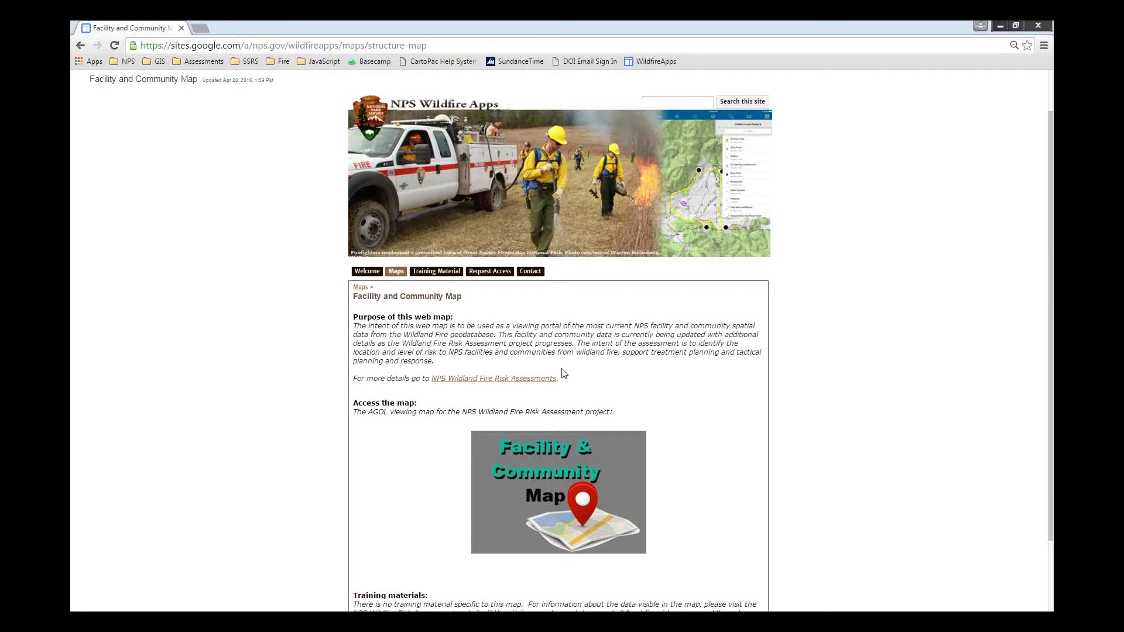
scroll(564, 373, "down", 2)
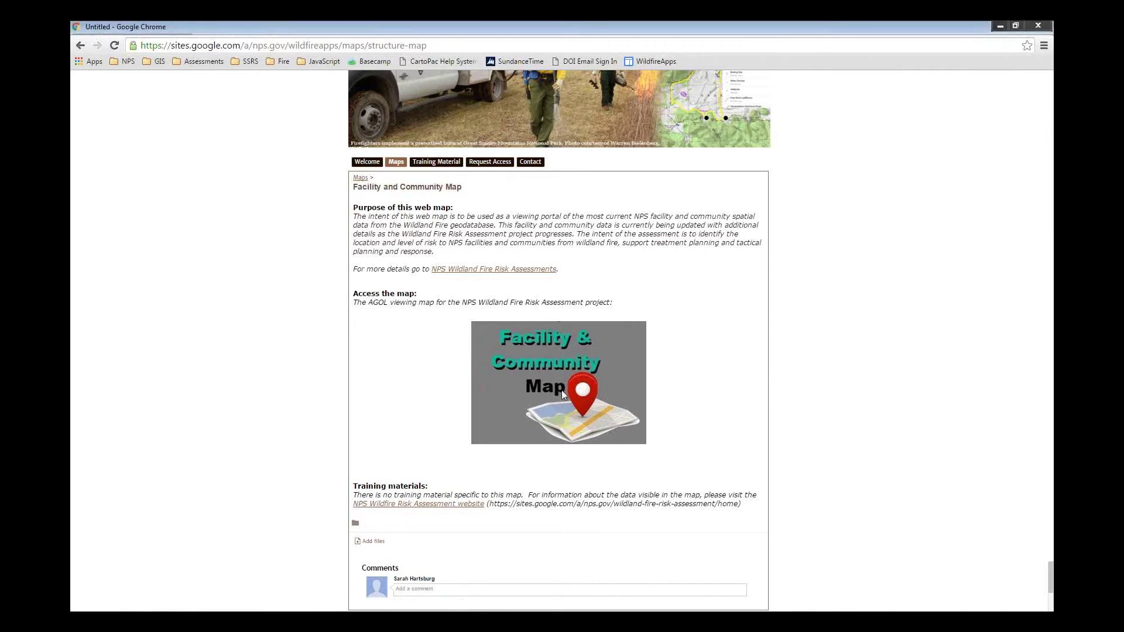
left_click(562, 392)
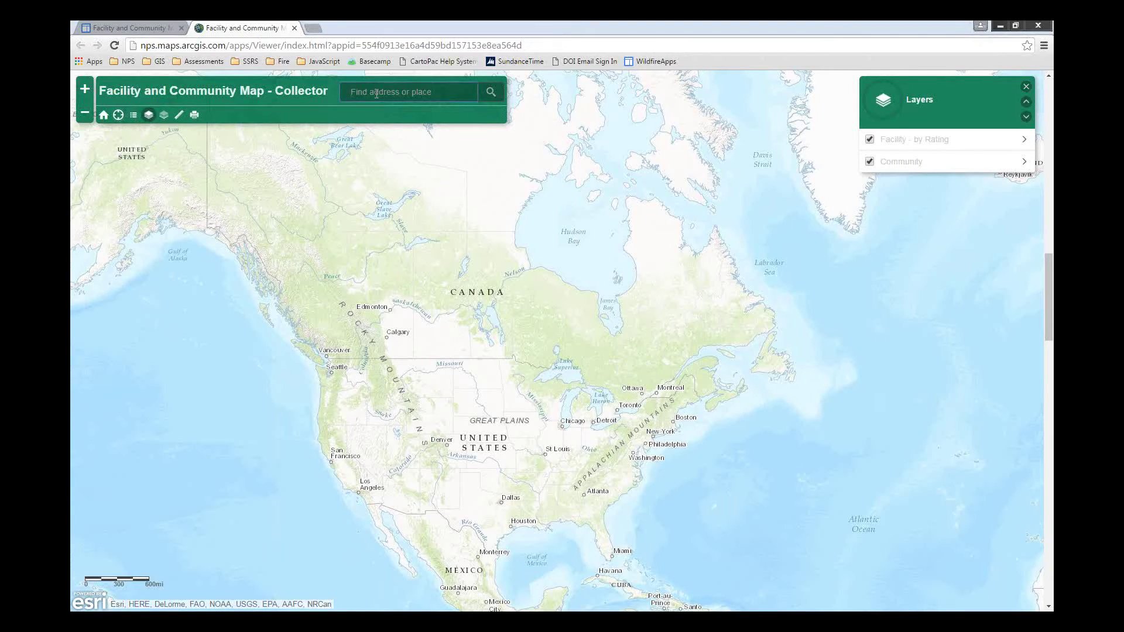
Step: Search the map for "zion national park" and zoom in on the red facility marker near the Temple of Sinawava
type("zion national park")
key("Return")
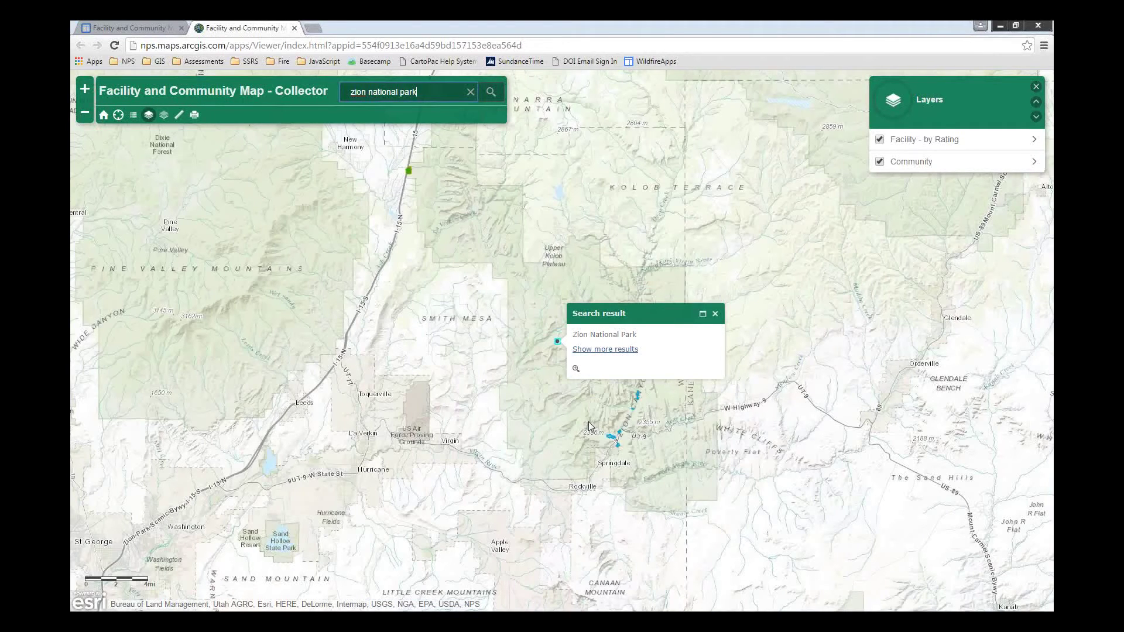
left_click(650, 363)
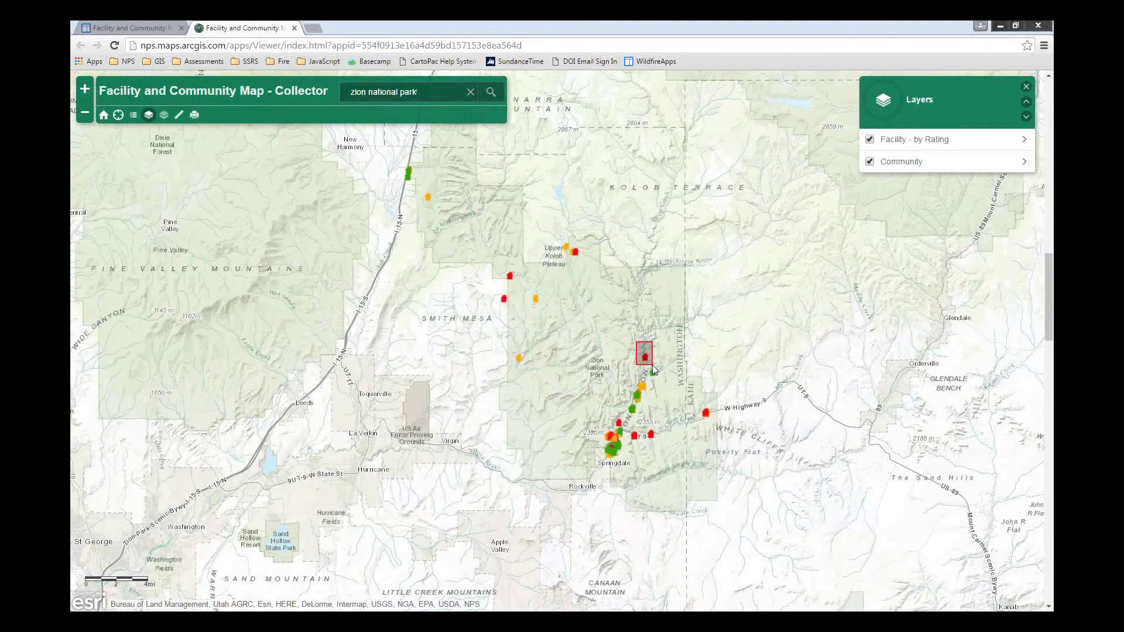
scroll(653, 368, "up", 5)
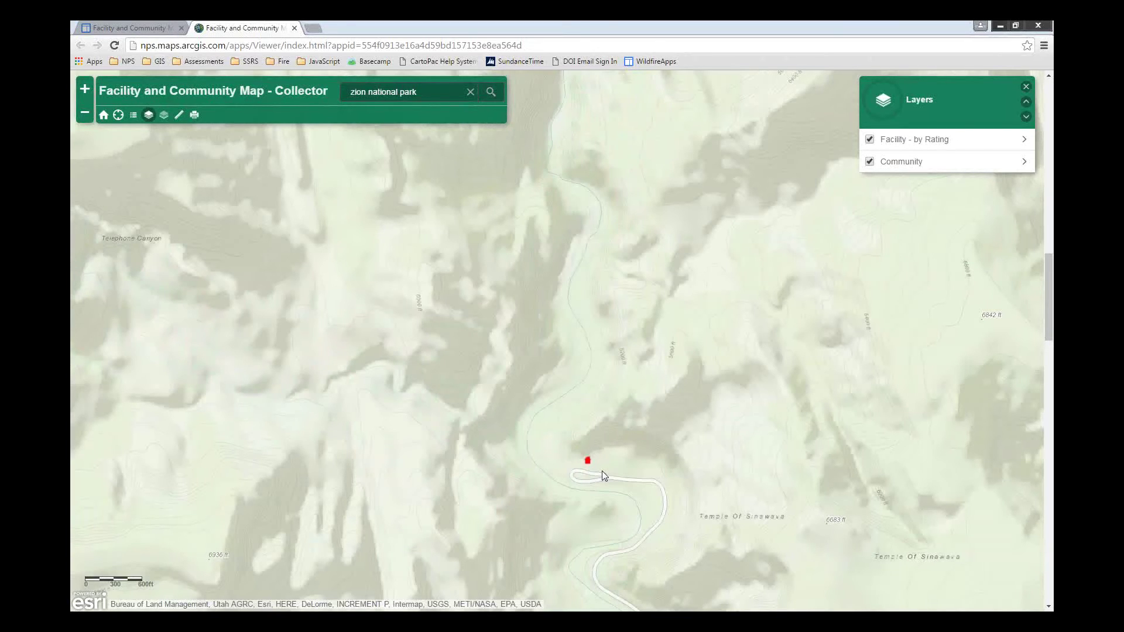
left_click_drag(603, 475, 577, 387)
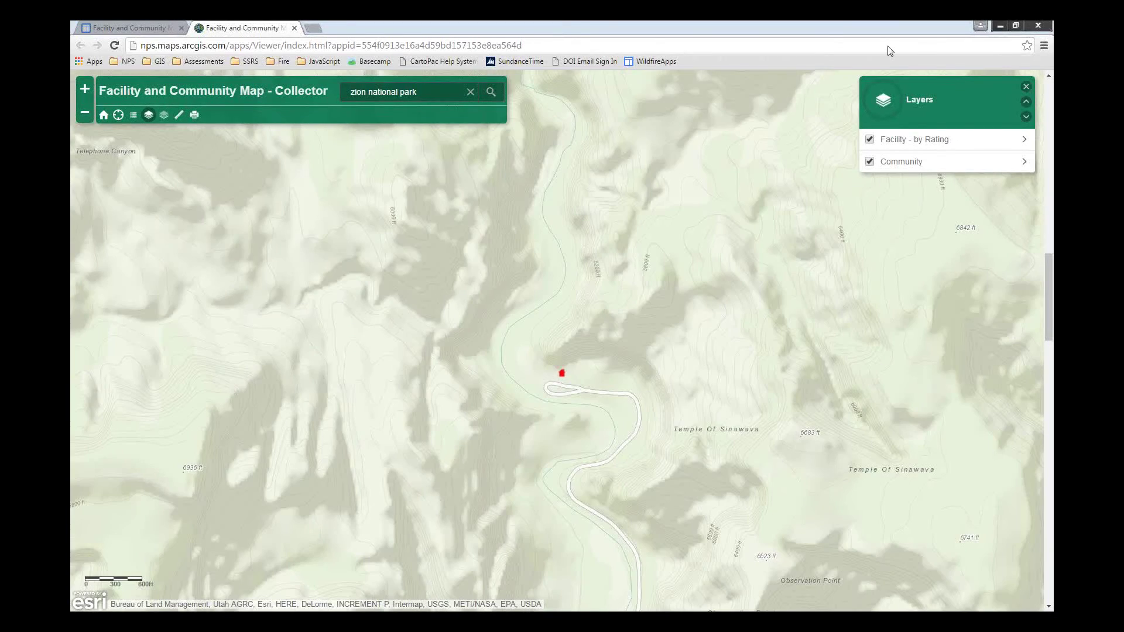
Step: View the map legend, return to the layer list, and switch the Facility - by Rating layer off and on again
left_click(1025, 102)
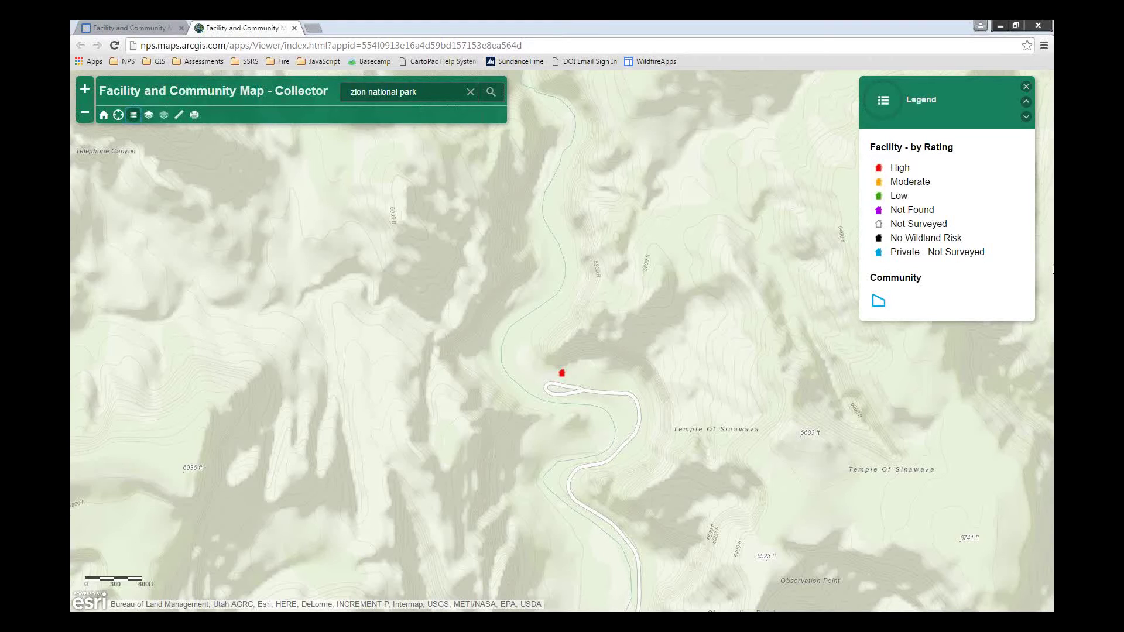
left_click(150, 117)
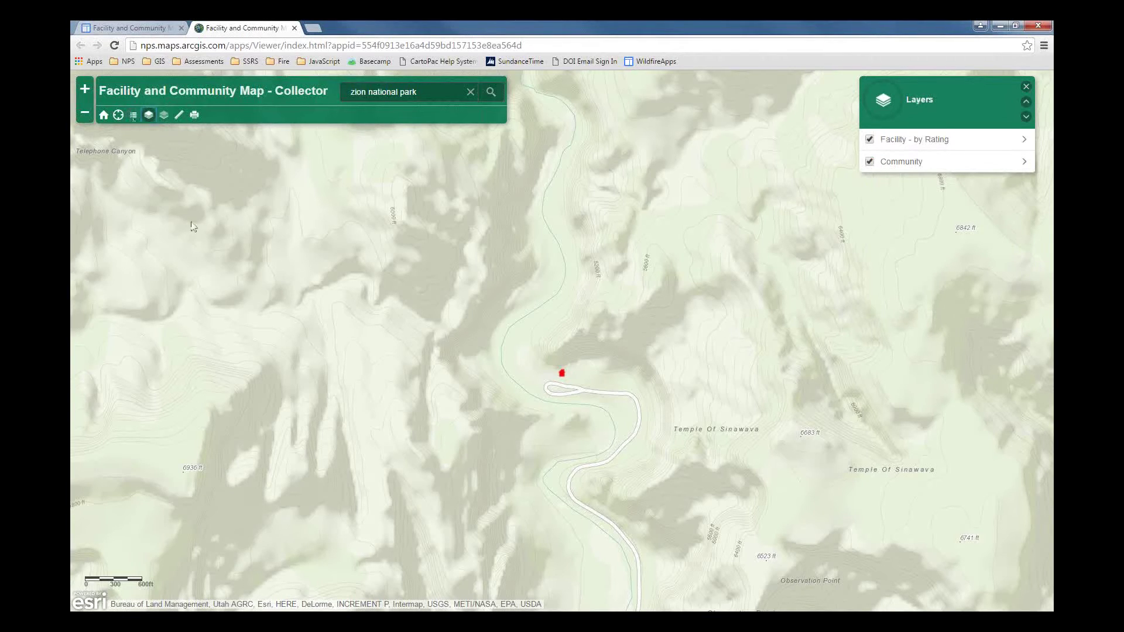
left_click(870, 140)
left_click(871, 139)
Step: Expand the Facility - by Rating layer and examine its legend and opacity setting
left_click(1024, 141)
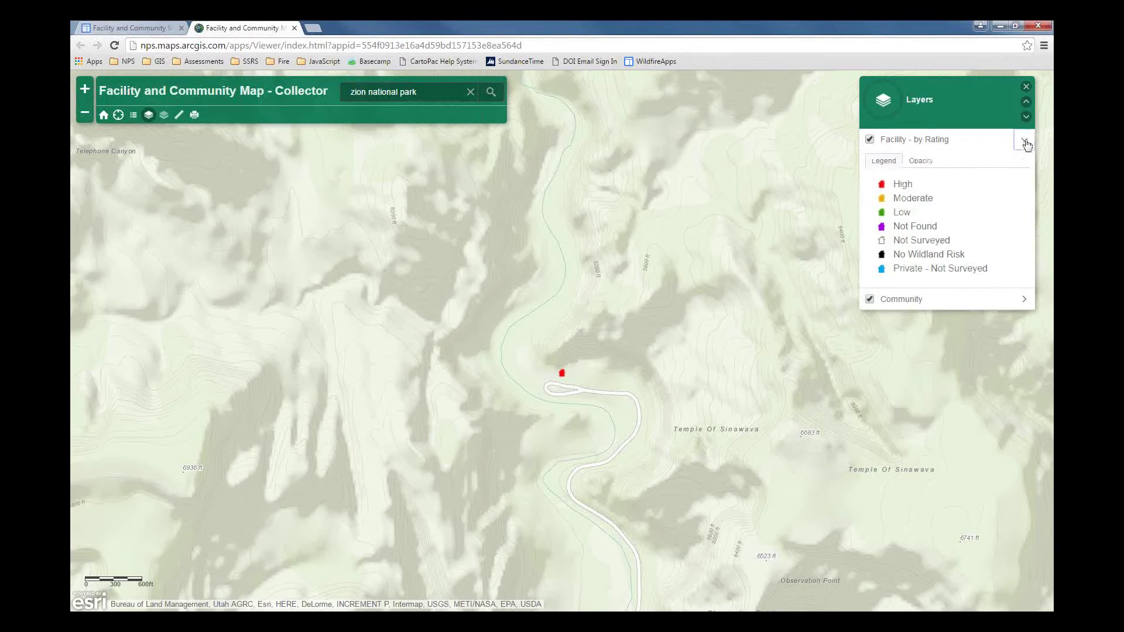
left_click(924, 164)
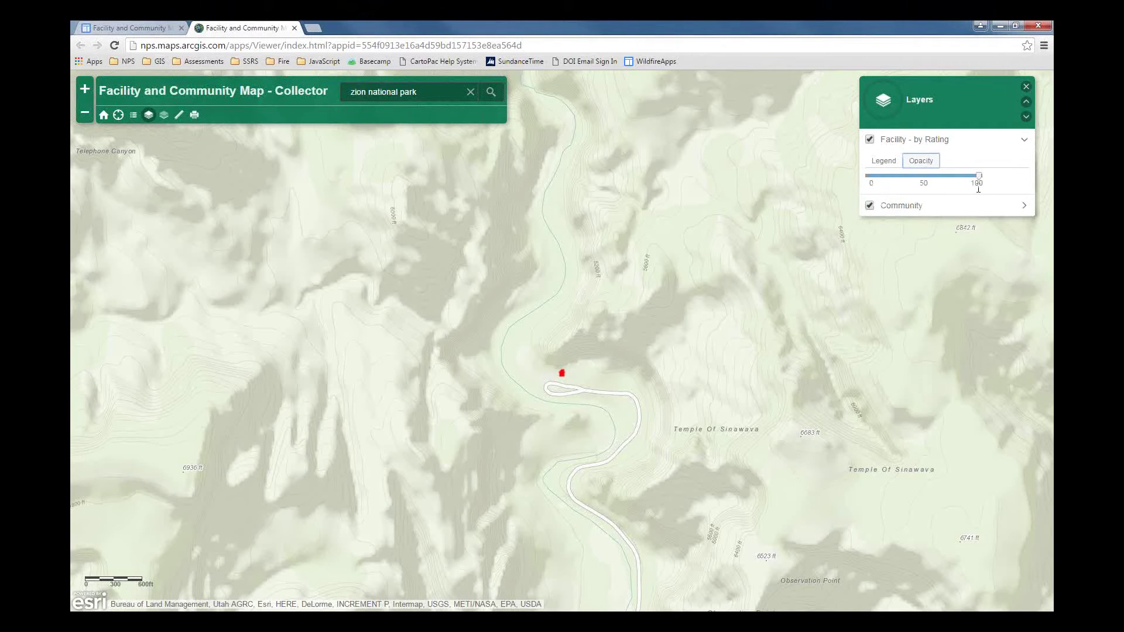
mouse_move(979, 177)
left_mouse_down()
mouse_move(915, 181)
mouse_move(977, 185)
left_mouse_up()
Step: Browse the basemap gallery and change the map's basemap to Imagery
left_click(164, 115)
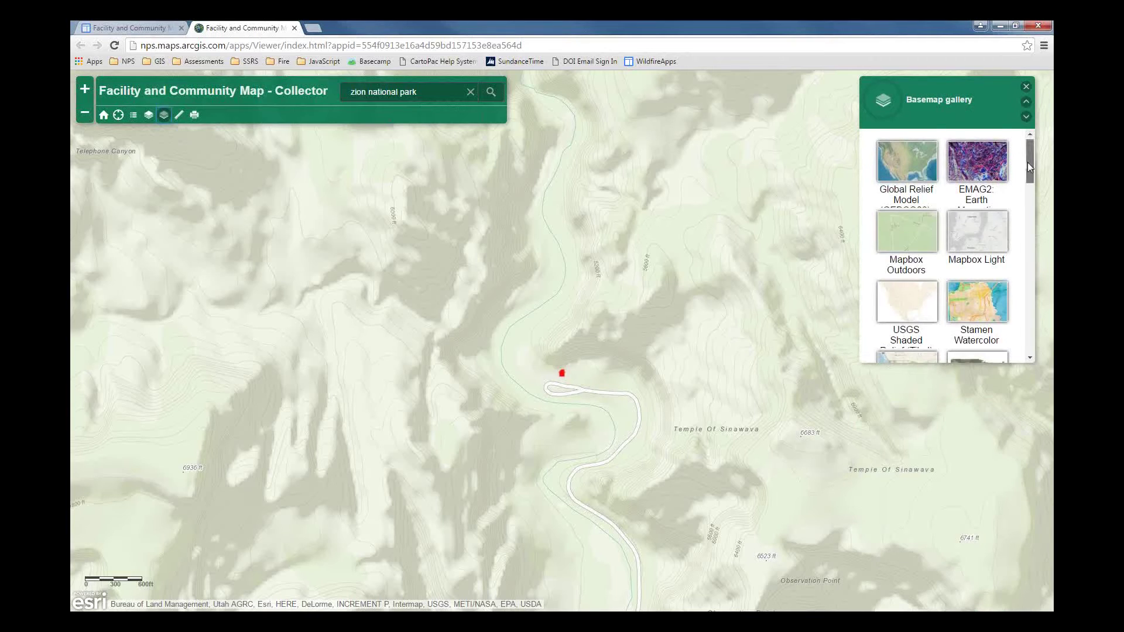
left_click_drag(1027, 163, 1030, 269)
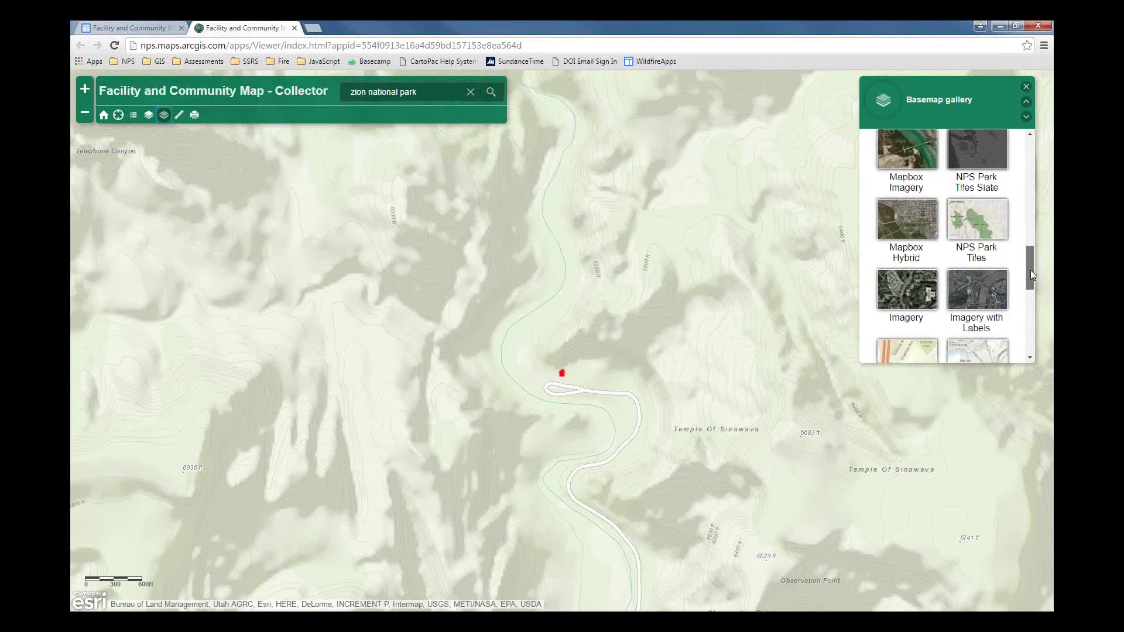
scroll(900, 223, "down", 1)
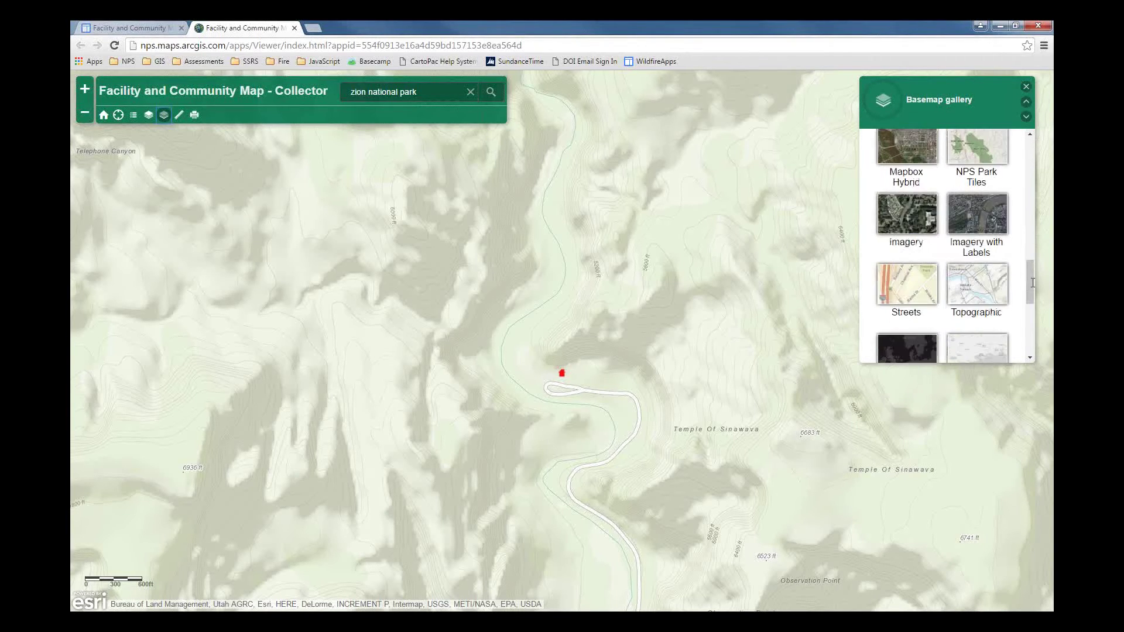
left_click(902, 227)
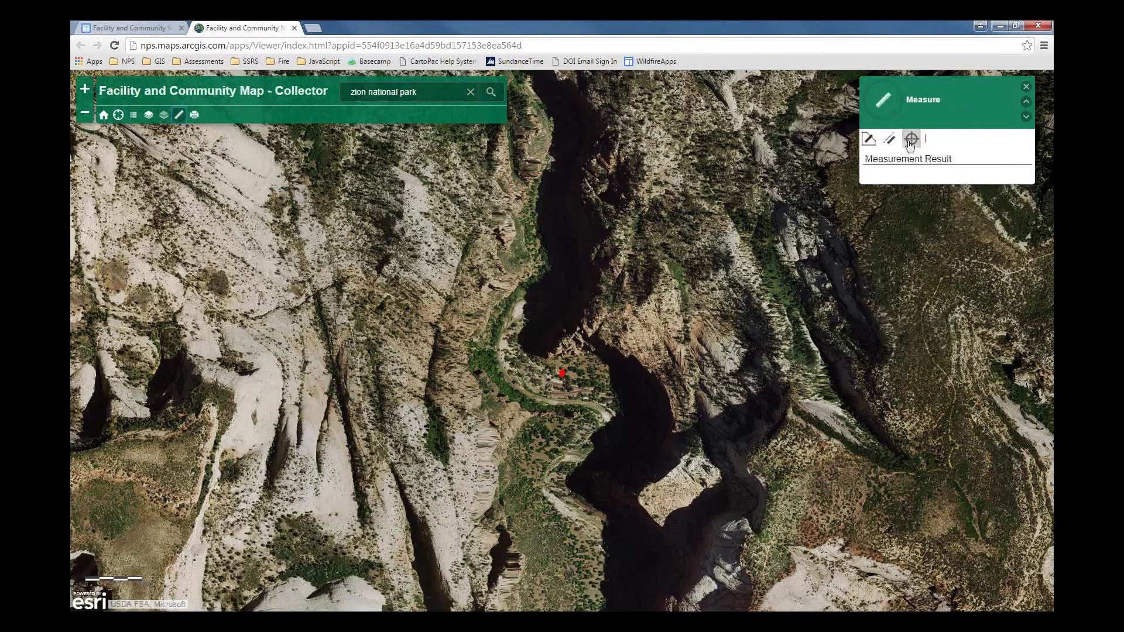
Step: Measure the red facility marker's longitude and latitude in DMS units
left_click(909, 144)
left_click(974, 140)
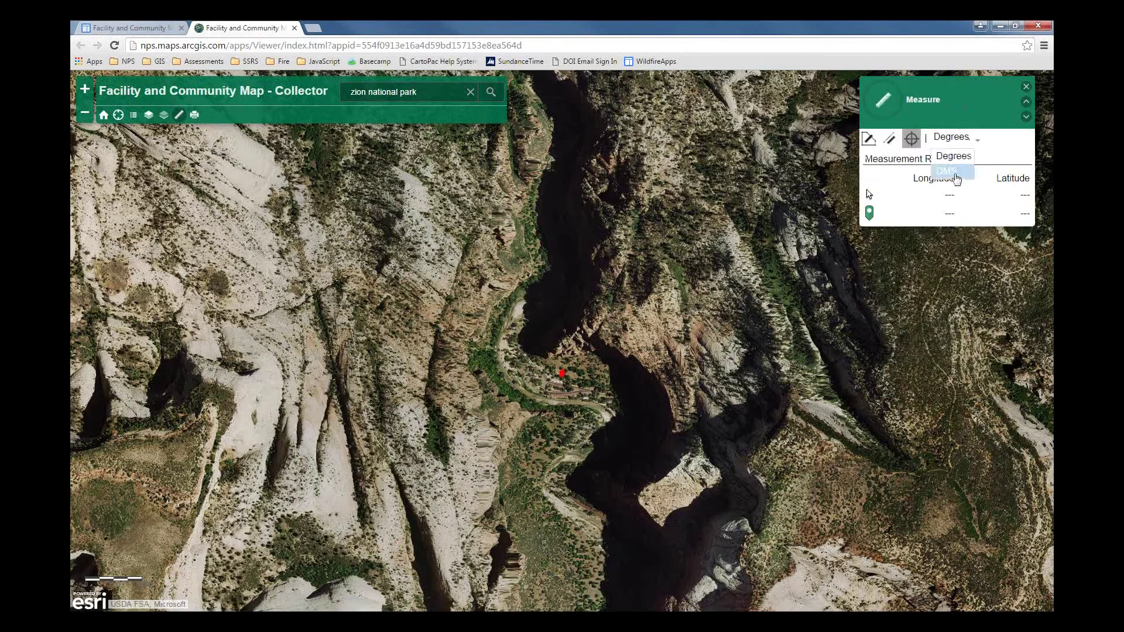
left_click(946, 171)
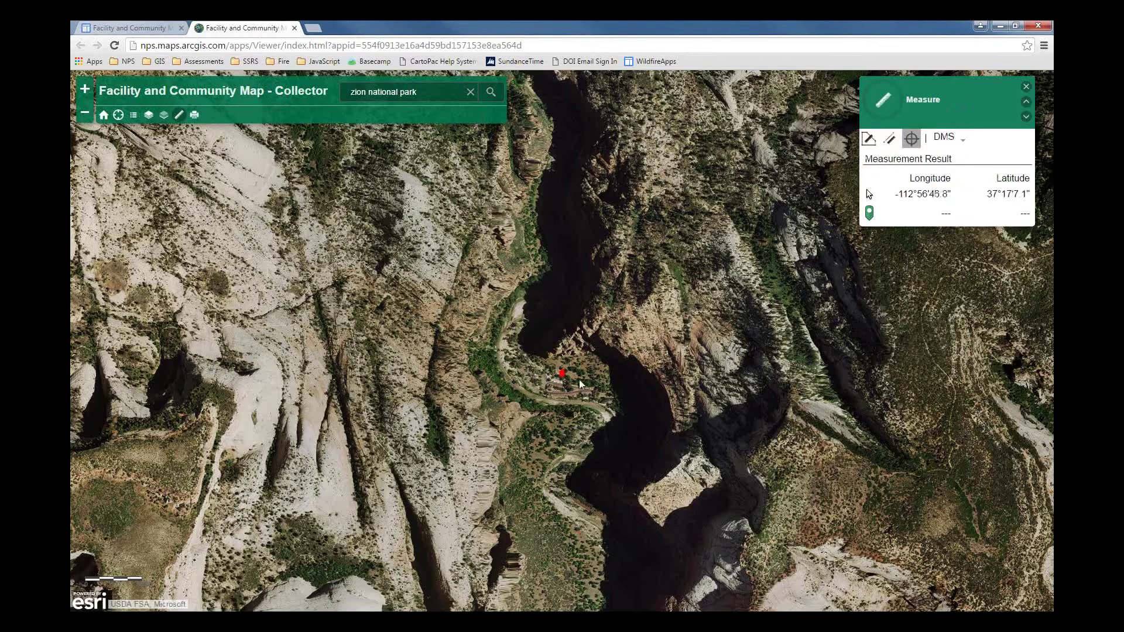
left_click(562, 378)
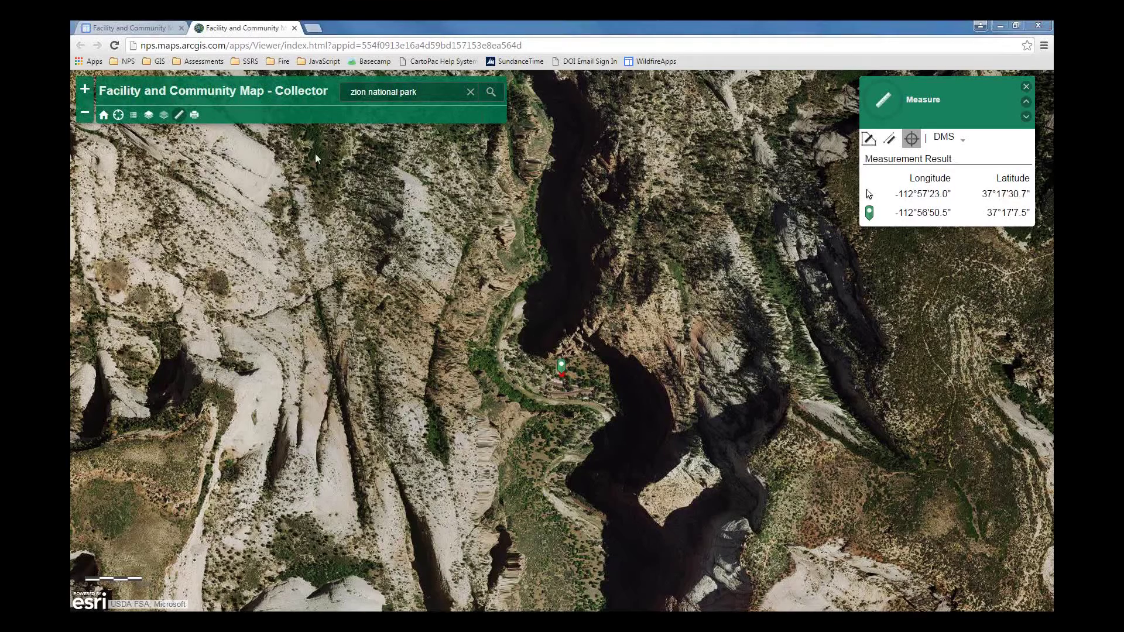
Step: Generate a Portrait (pdf) printout of the current map with the custom title "Temple of Sinawava"
left_click(195, 115)
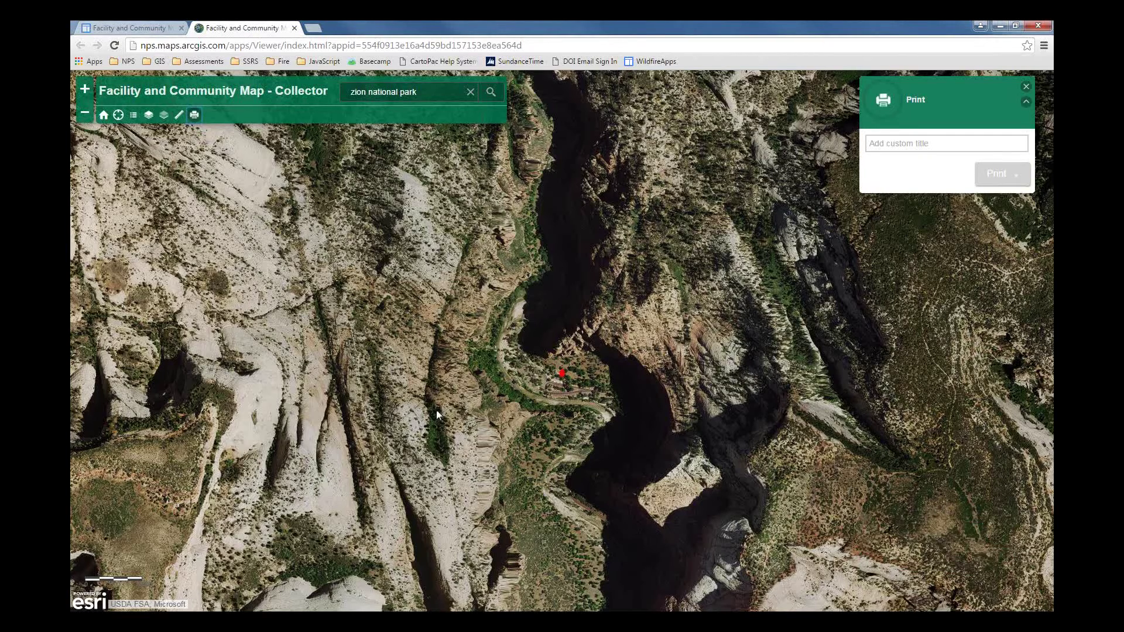
left_click(904, 148)
type("Temple ")
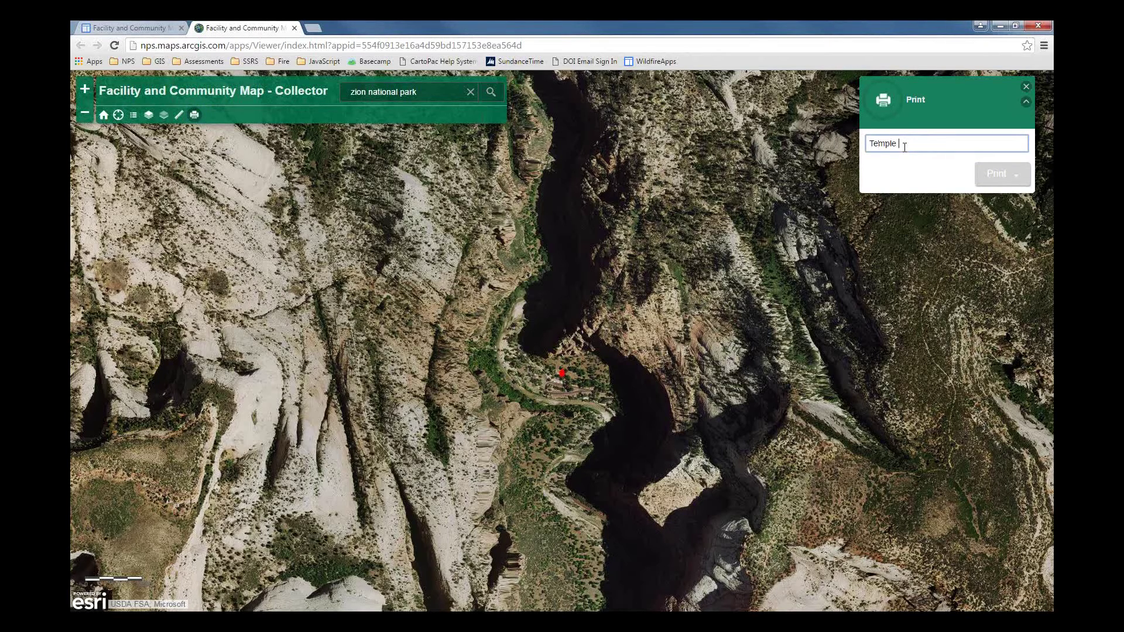
type("of Sinawava")
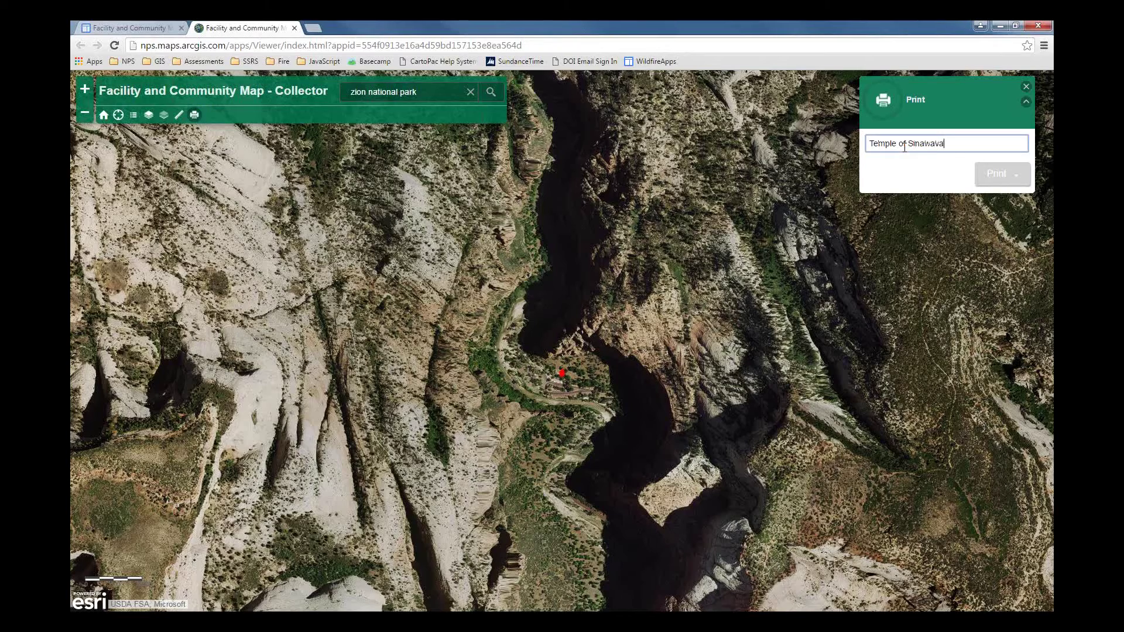
left_click(1018, 179)
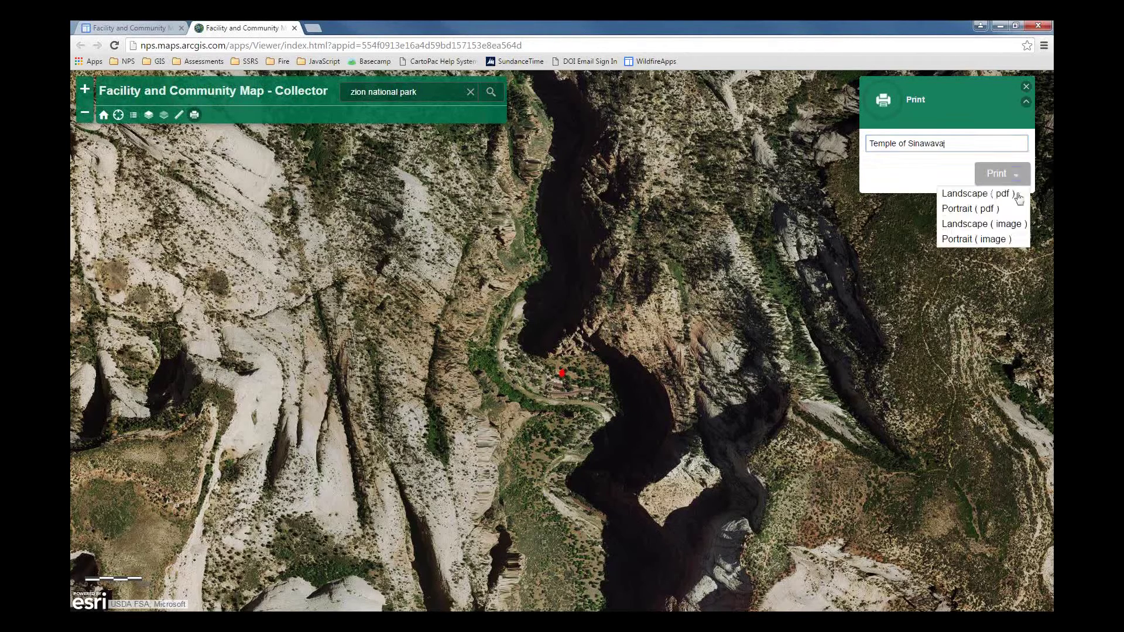
left_click(988, 210)
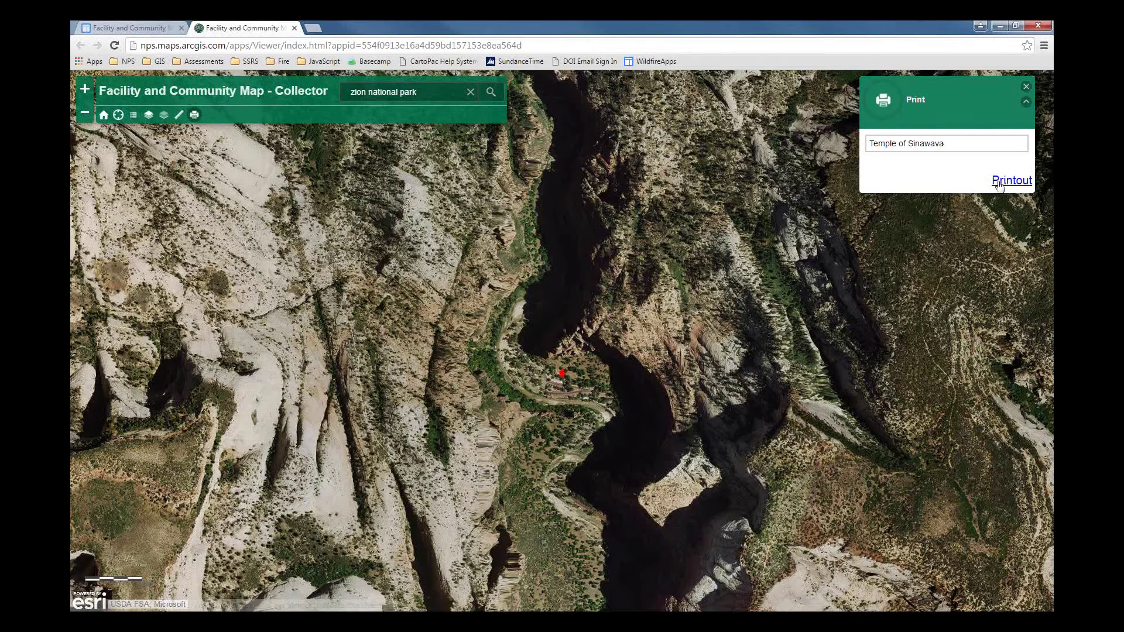
Step: Open the generated map printout, review the page down to its lower end, and close it
left_click(1010, 181)
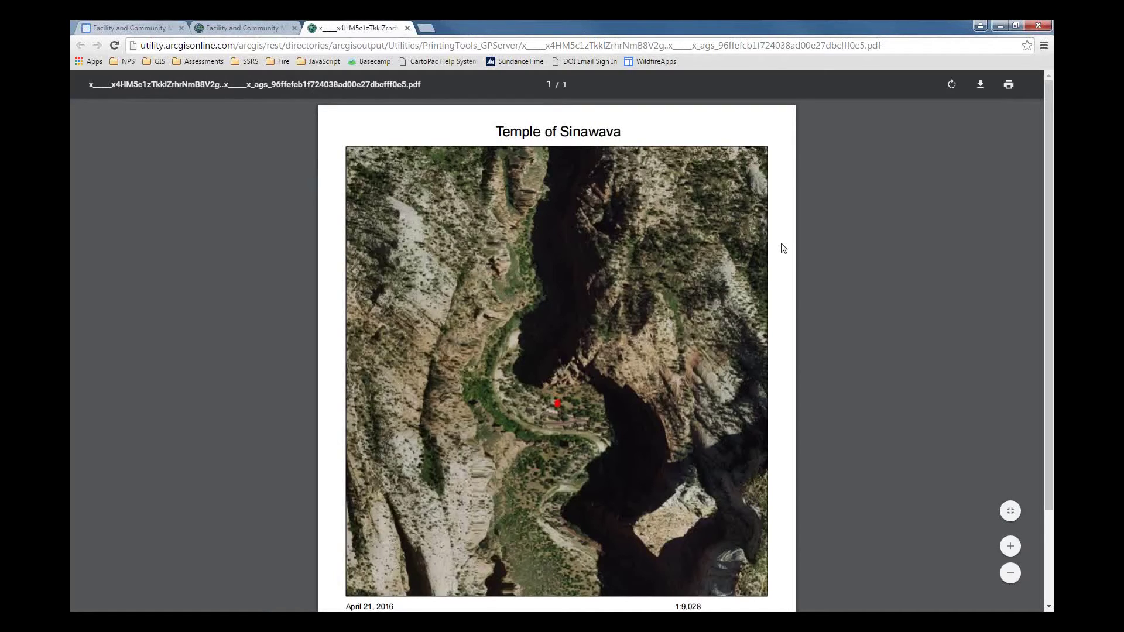
scroll(783, 248, "down", 2)
key("ctrl+w")
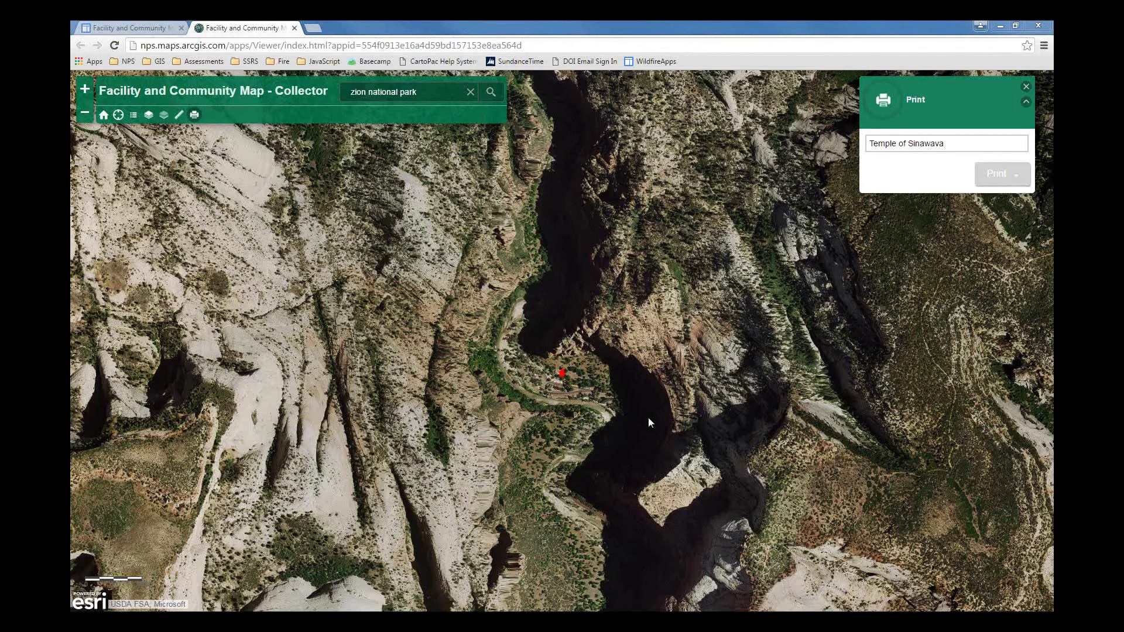
Step: Open the red facility marker's details, view its first JPEG attachment, and close the photo
left_click(562, 374)
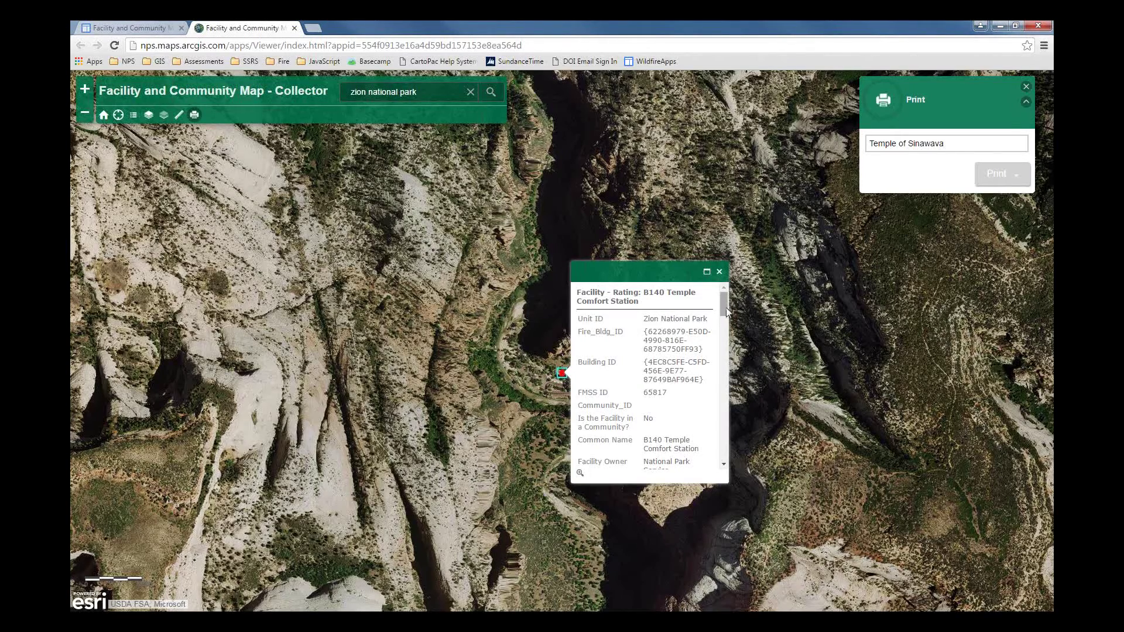
left_click_drag(725, 311, 730, 446)
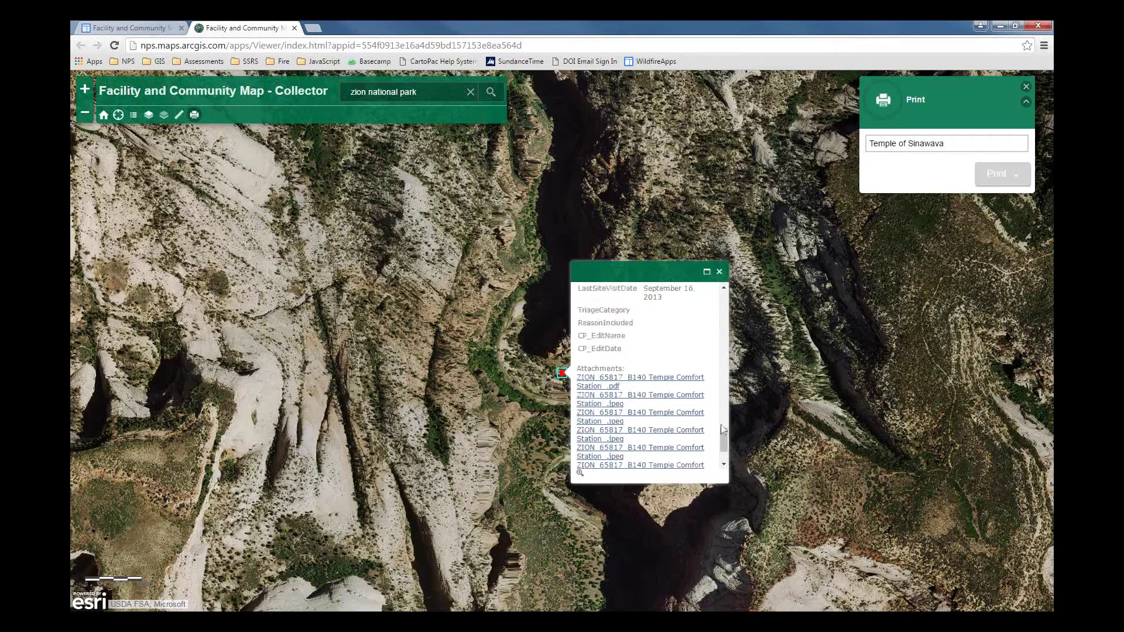
left_click(671, 400)
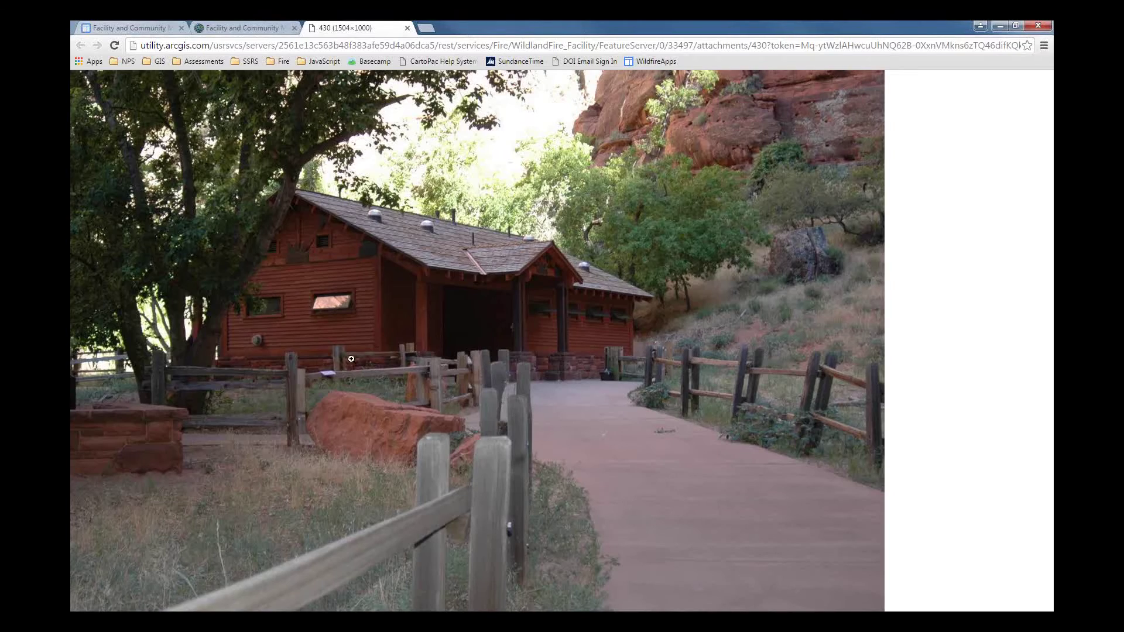
left_click(407, 29)
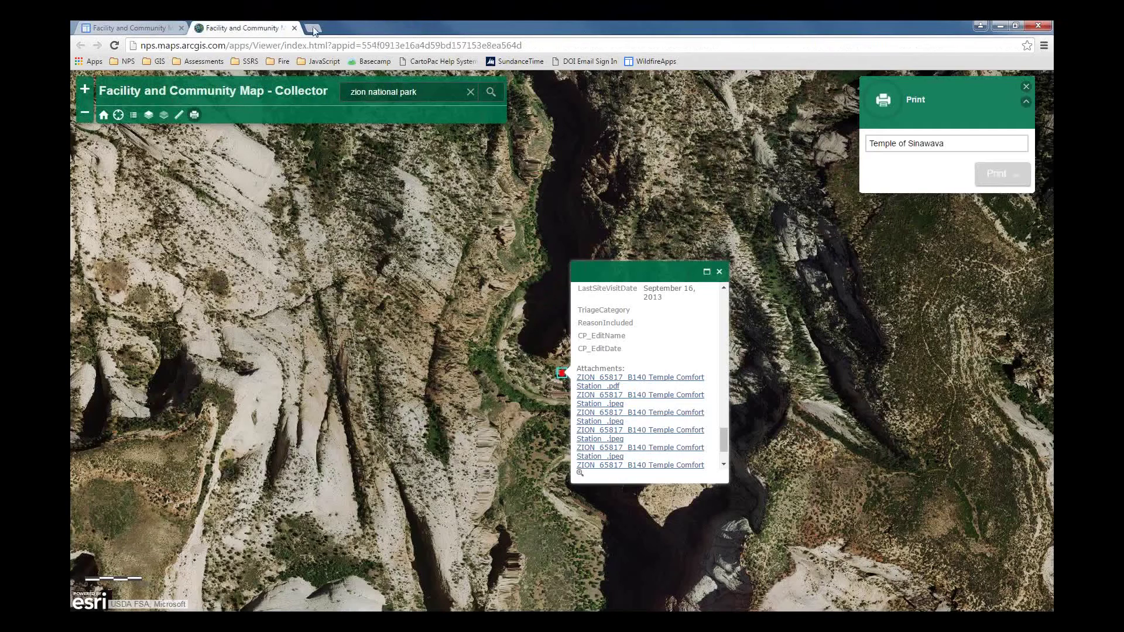
Step: Go to the Observation Map page of the NPS Wildfire Apps site, open its map, and close the Facility and Community Map
left_click(142, 28)
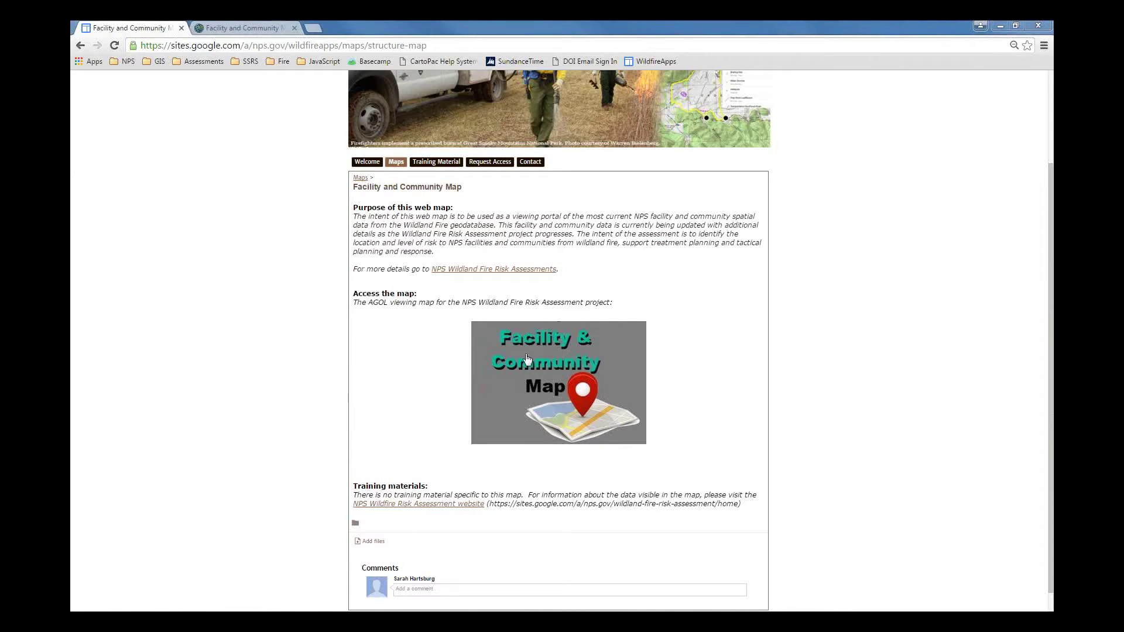
mouse_move(403, 165)
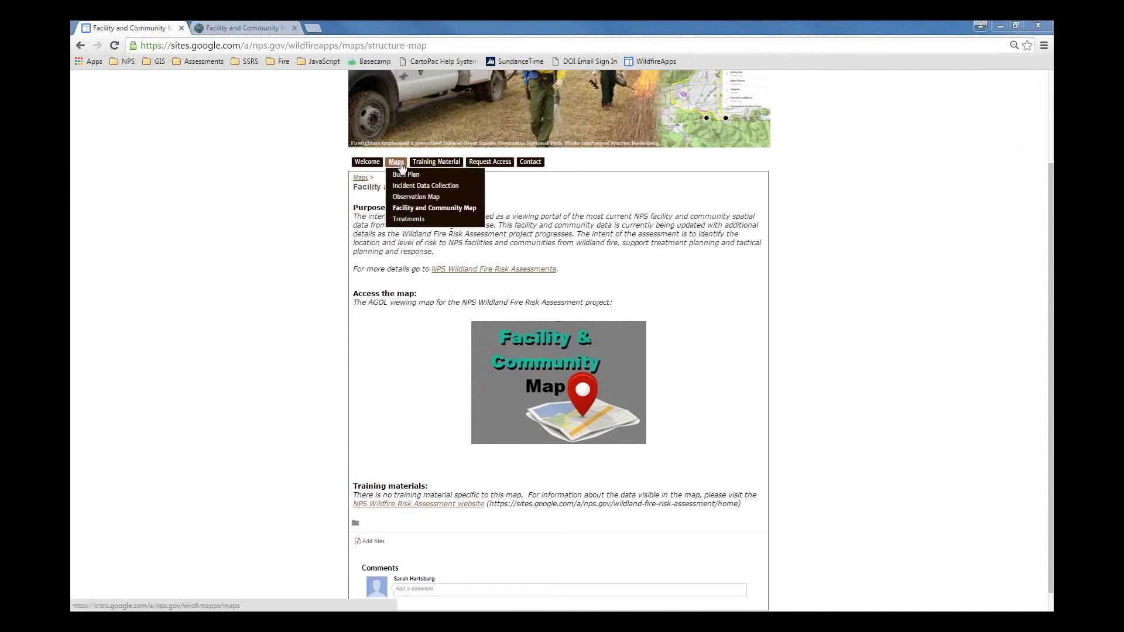
left_click(405, 200)
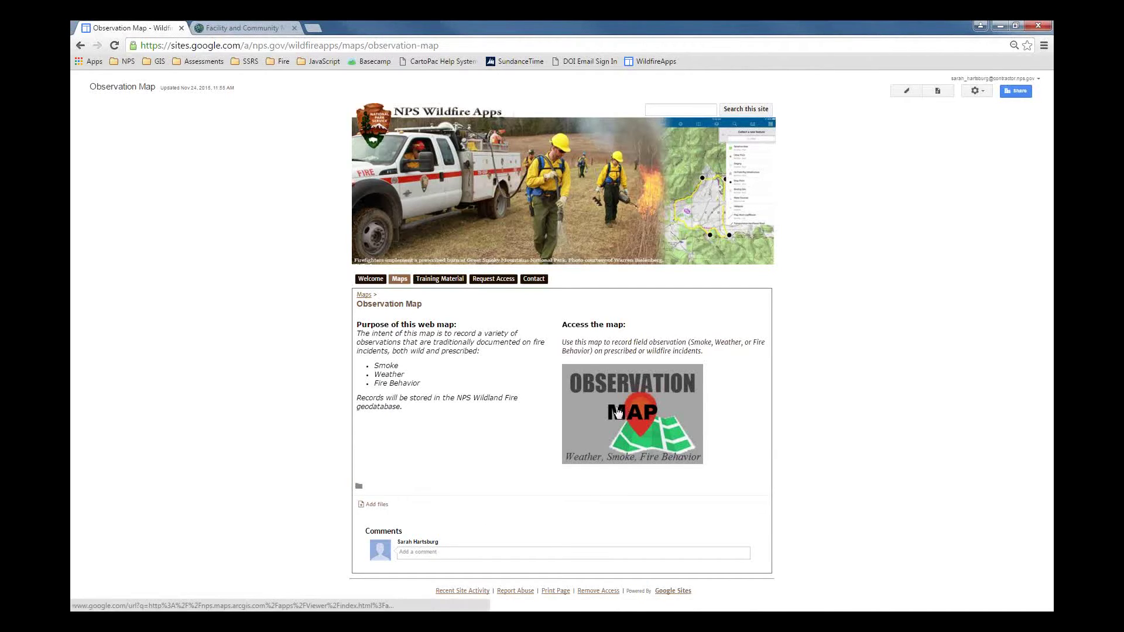
left_click(639, 420)
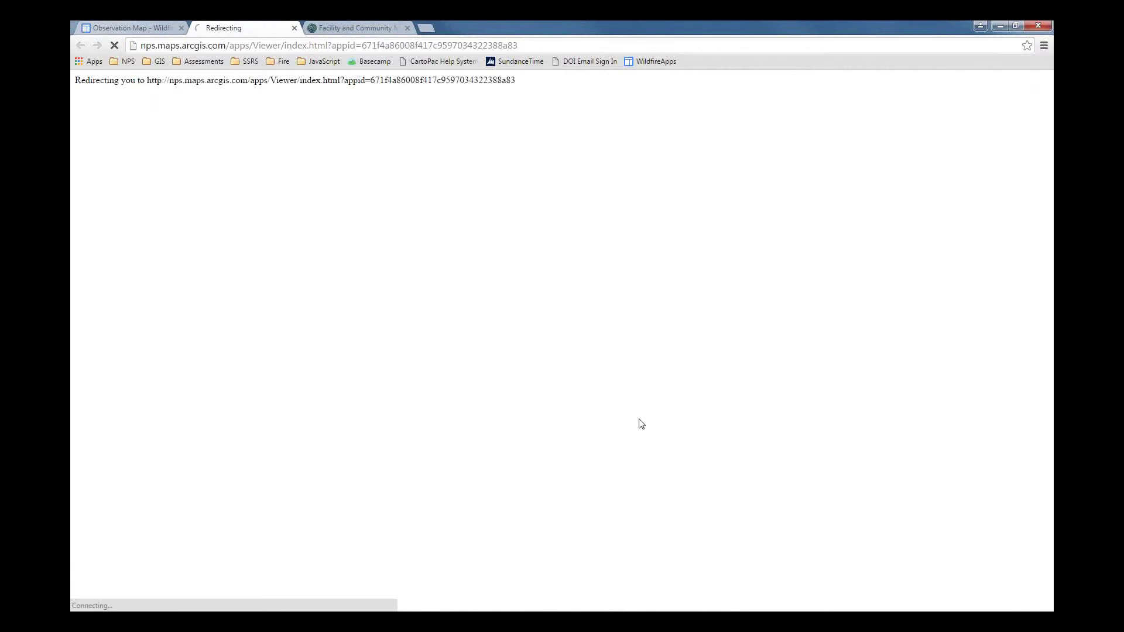
left_click(407, 28)
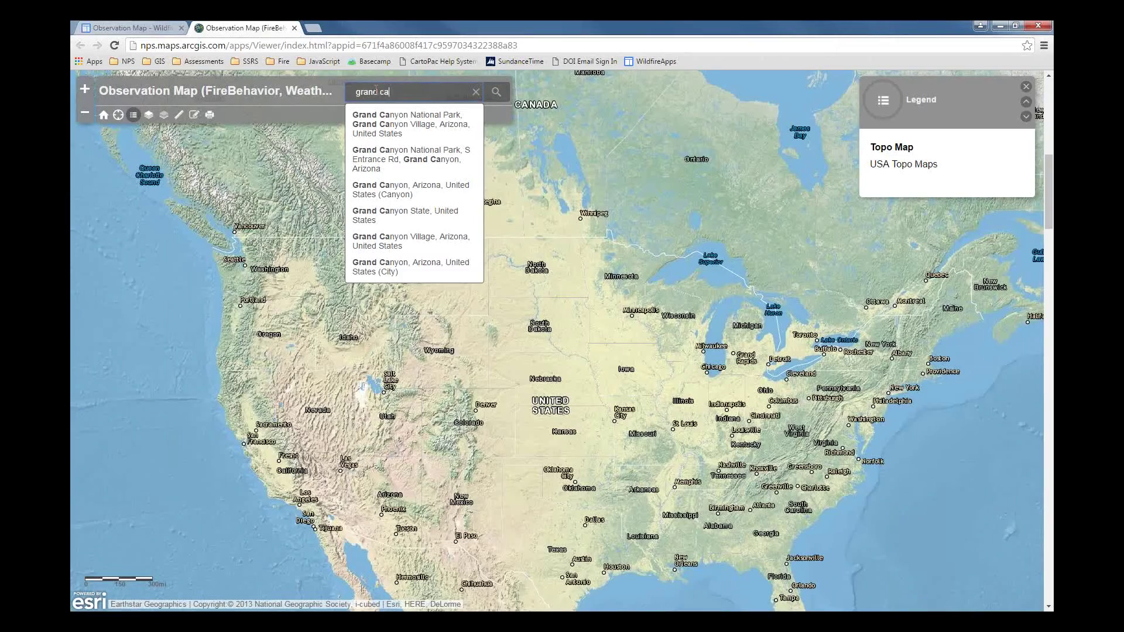
Step: Find Grand Canyon National Park on the Observation Map and show the map's layer list
key("Return")
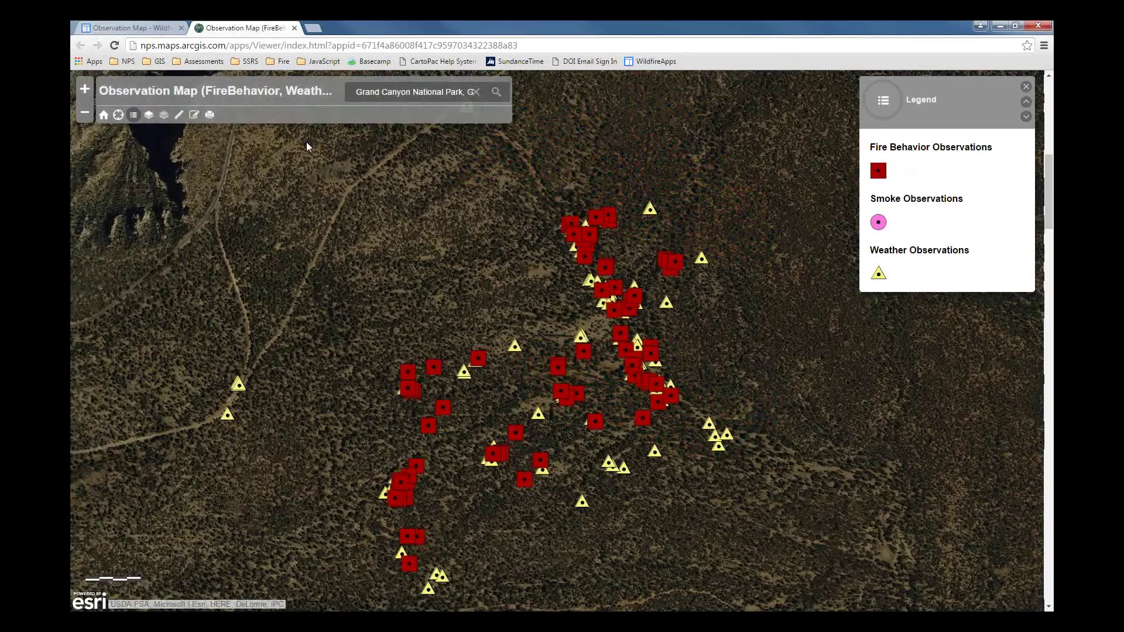
left_click(148, 115)
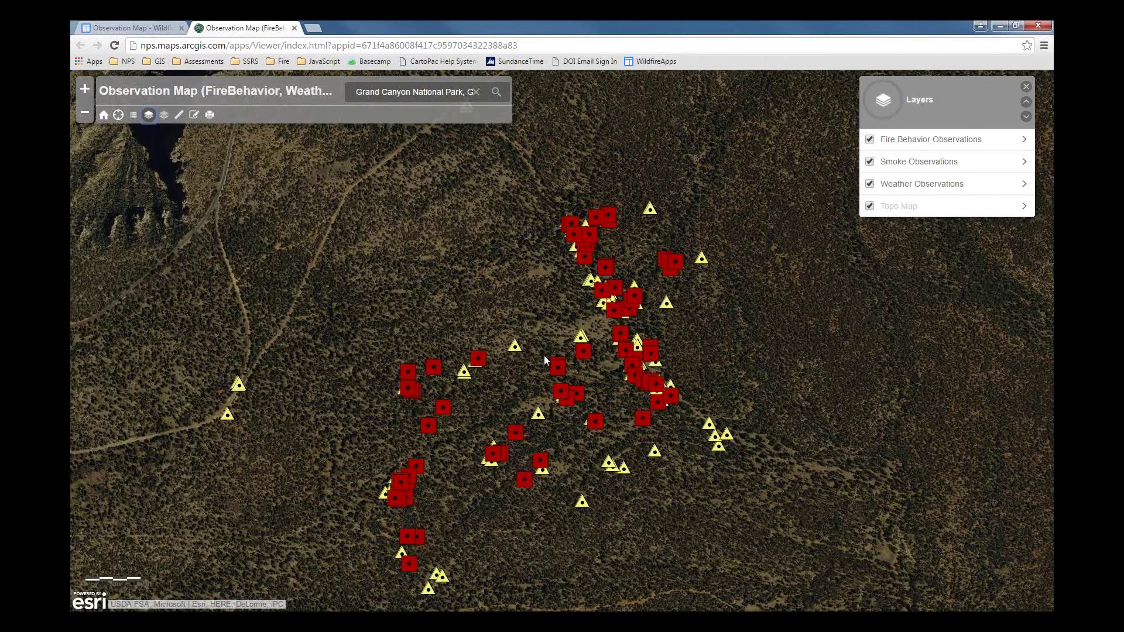
Step: Zoom in on the central cluster of observations, review a fire behavior observation's details down to its attachment, and close them
left_click_drag(488, 280, 661, 454)
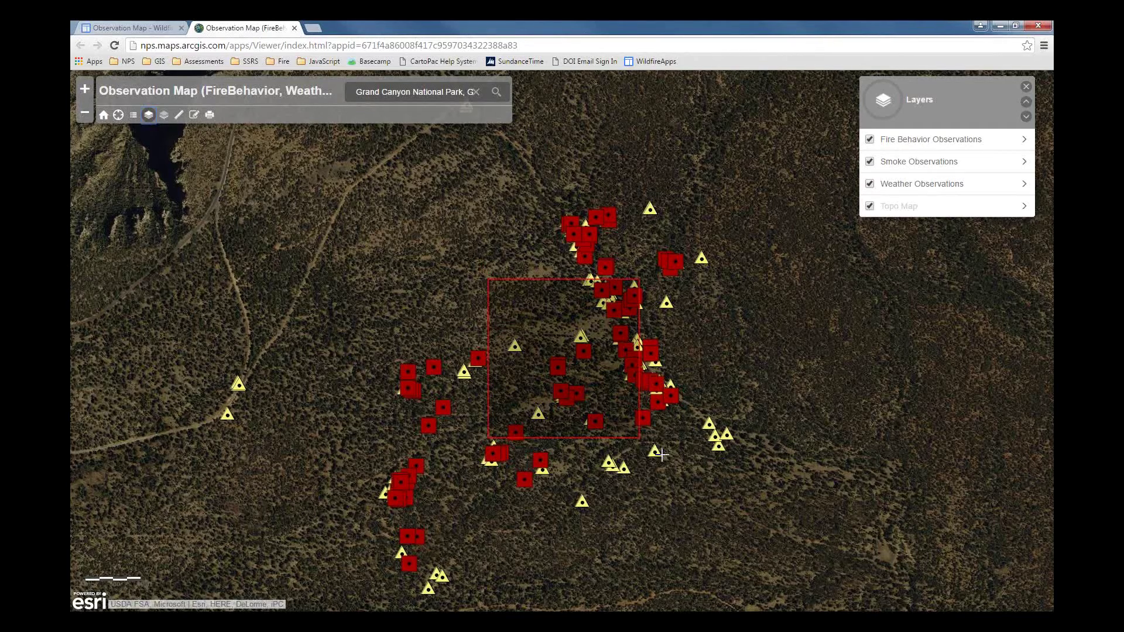
left_click_drag(661, 454, 662, 455)
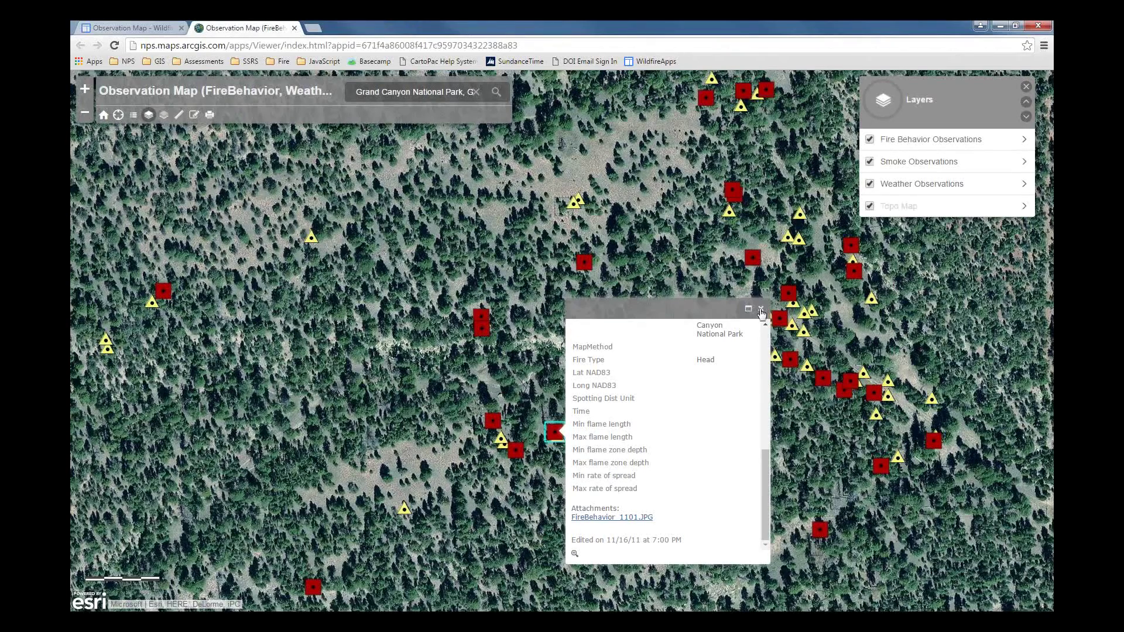
left_click(761, 310)
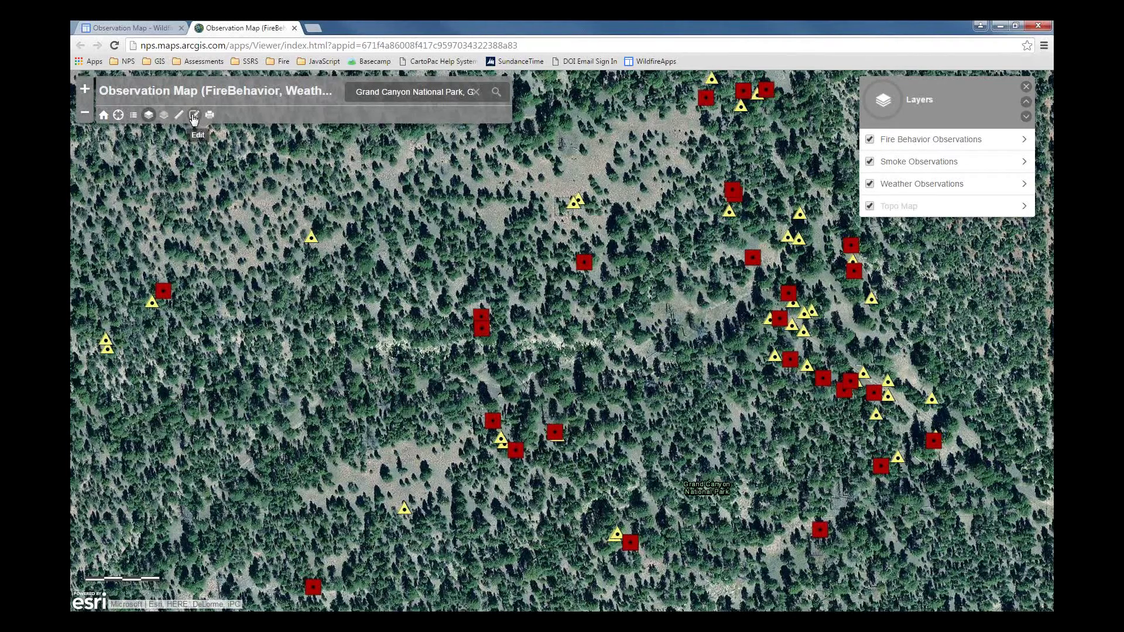
Step: Add a weather observation point in the western part of the mapped area, look through its attribute form, and close it
left_click(194, 115)
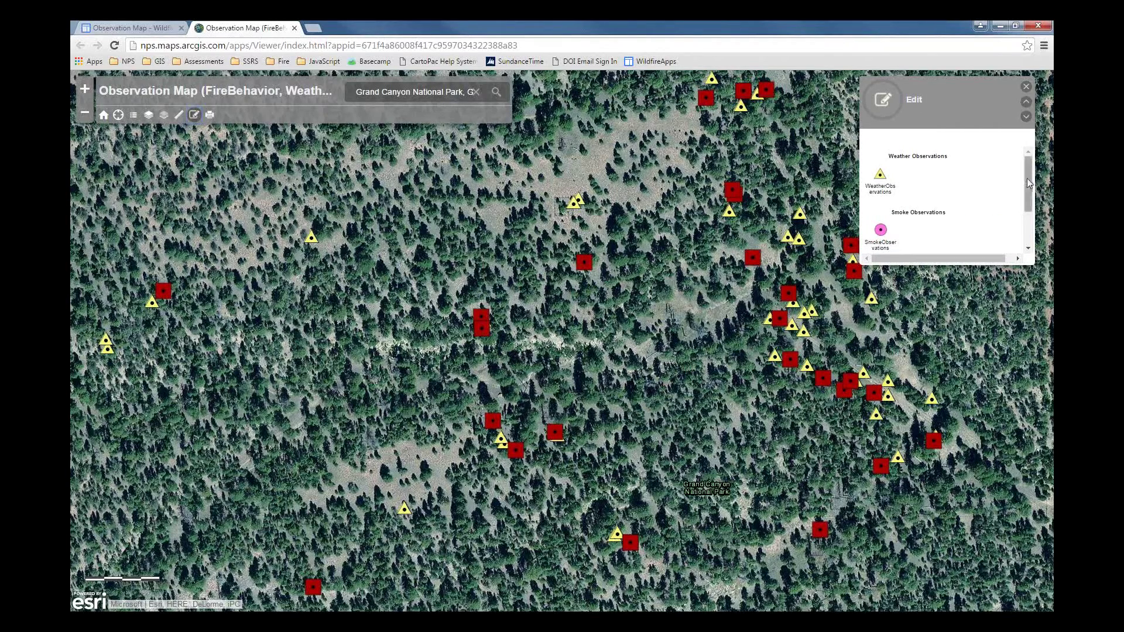
left_click_drag(1029, 183, 1028, 191)
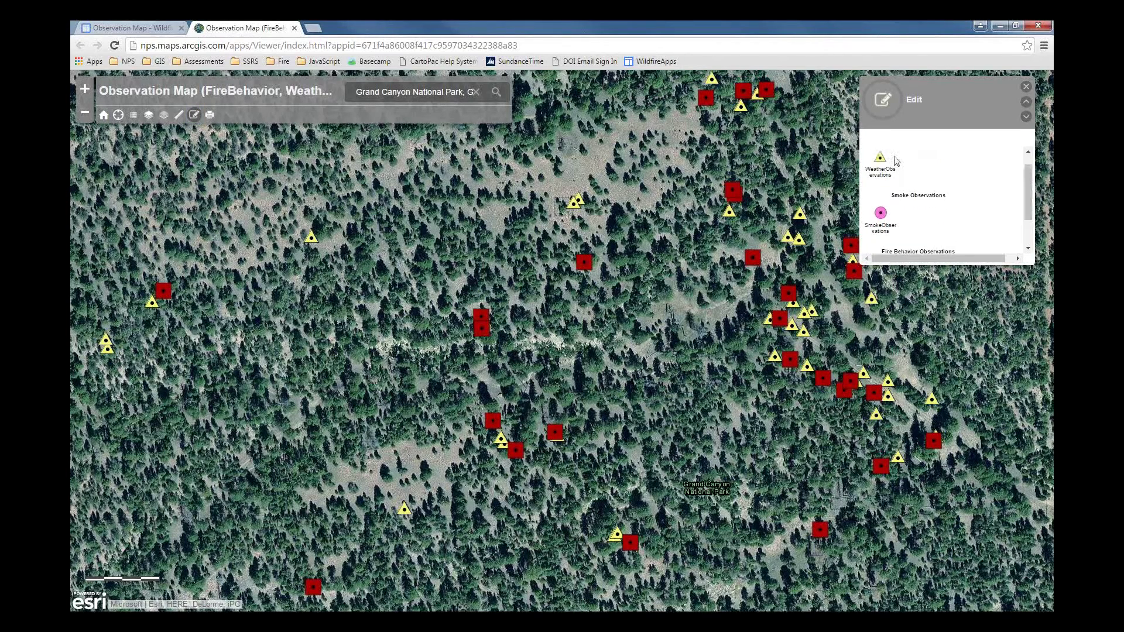
left_click(893, 161)
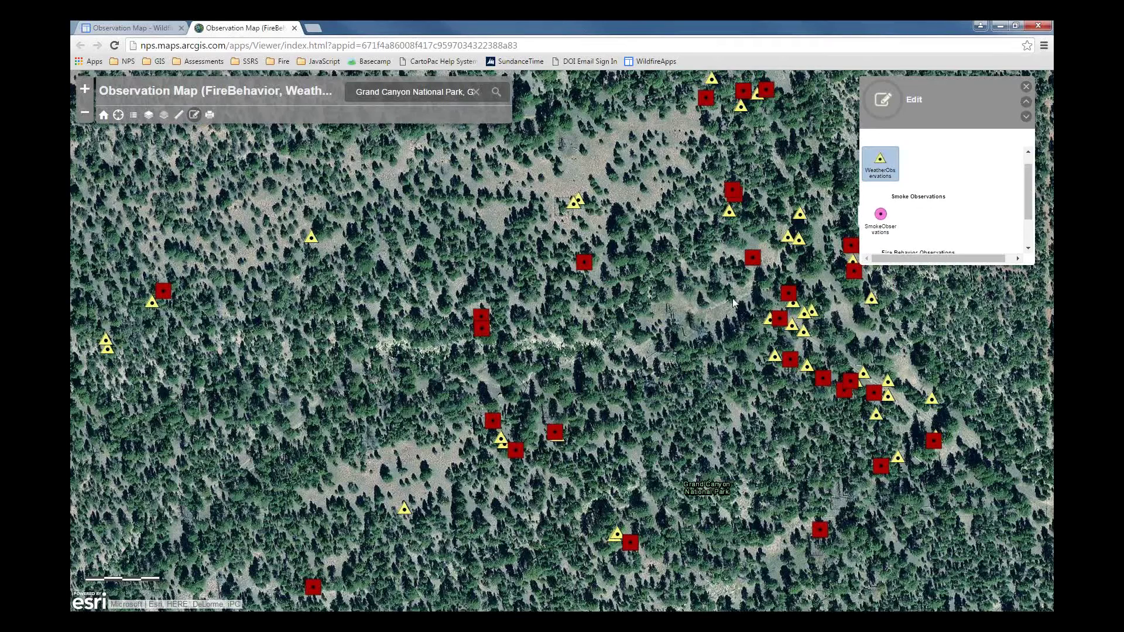
left_click(296, 307)
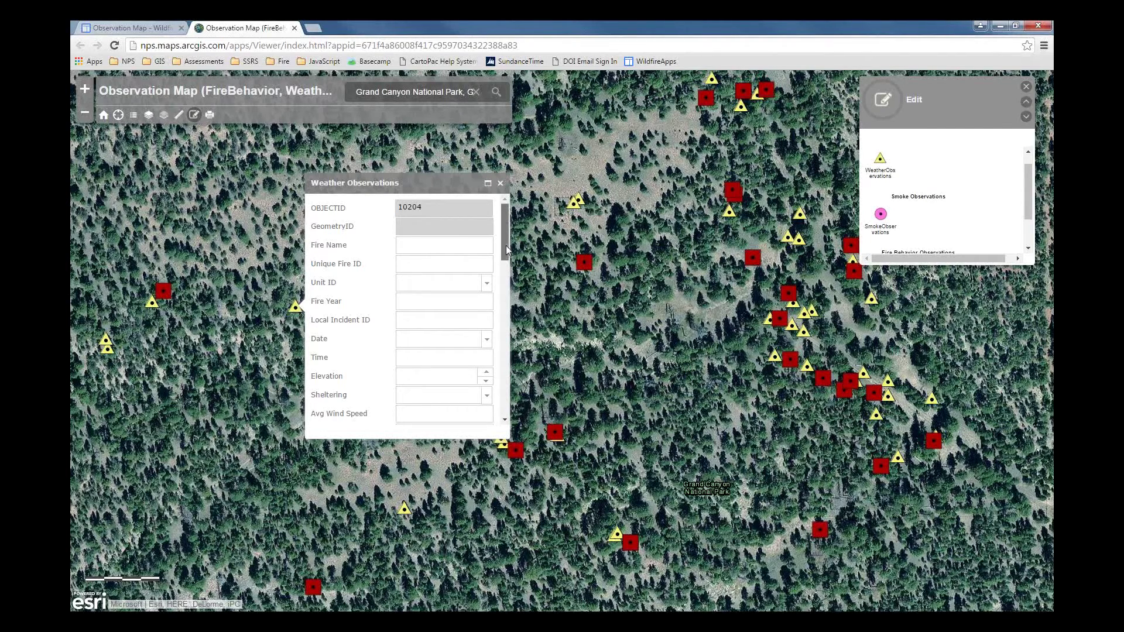
left_click_drag(506, 244, 507, 307)
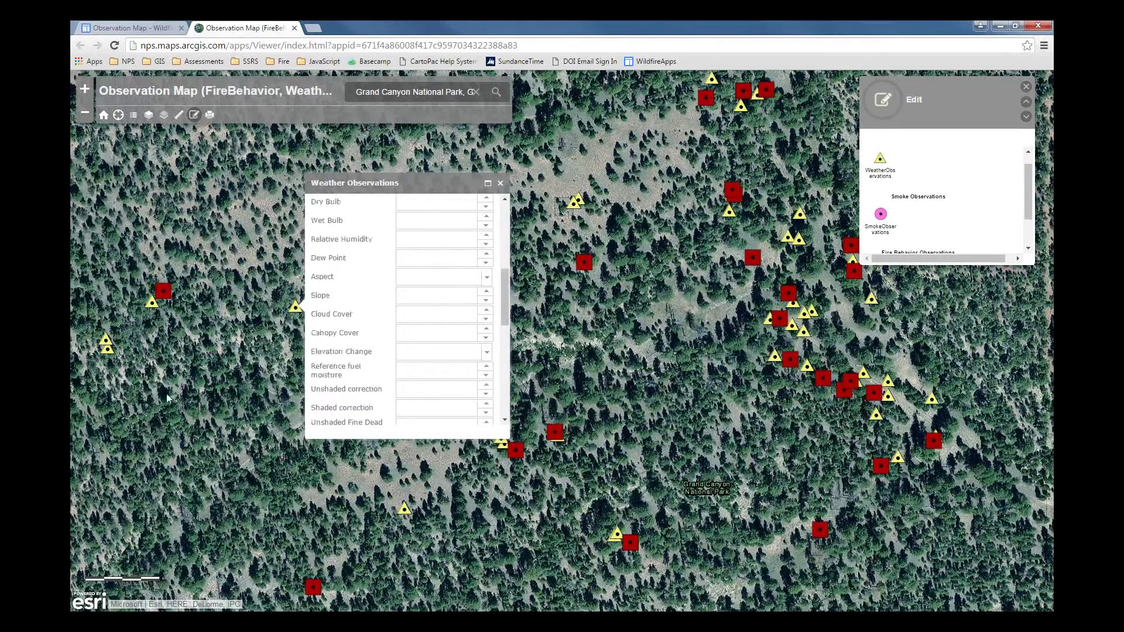
left_click(500, 184)
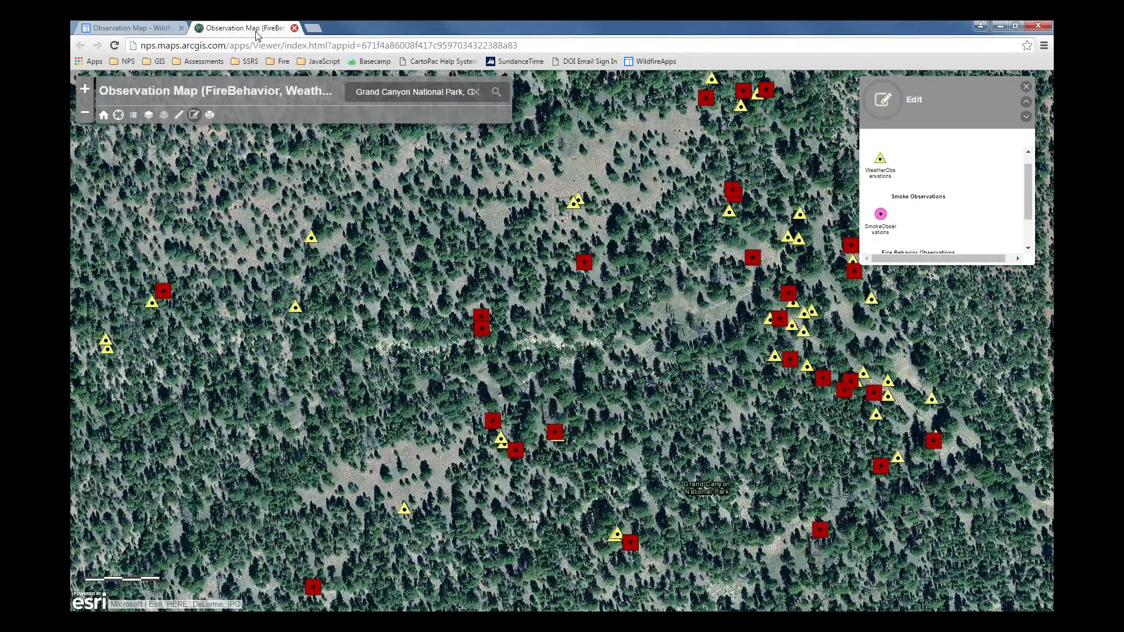
Step: Close the Observation Map and read the site's Treatments page down to its training material and documentation links
key("ctrl+w")
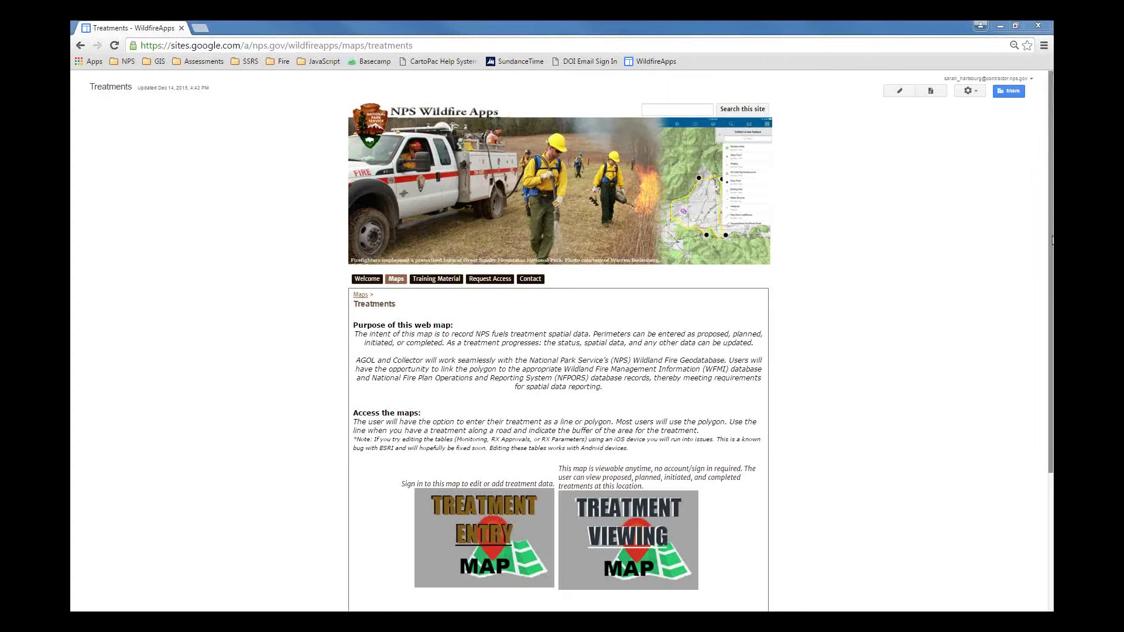
left_click(995, 298)
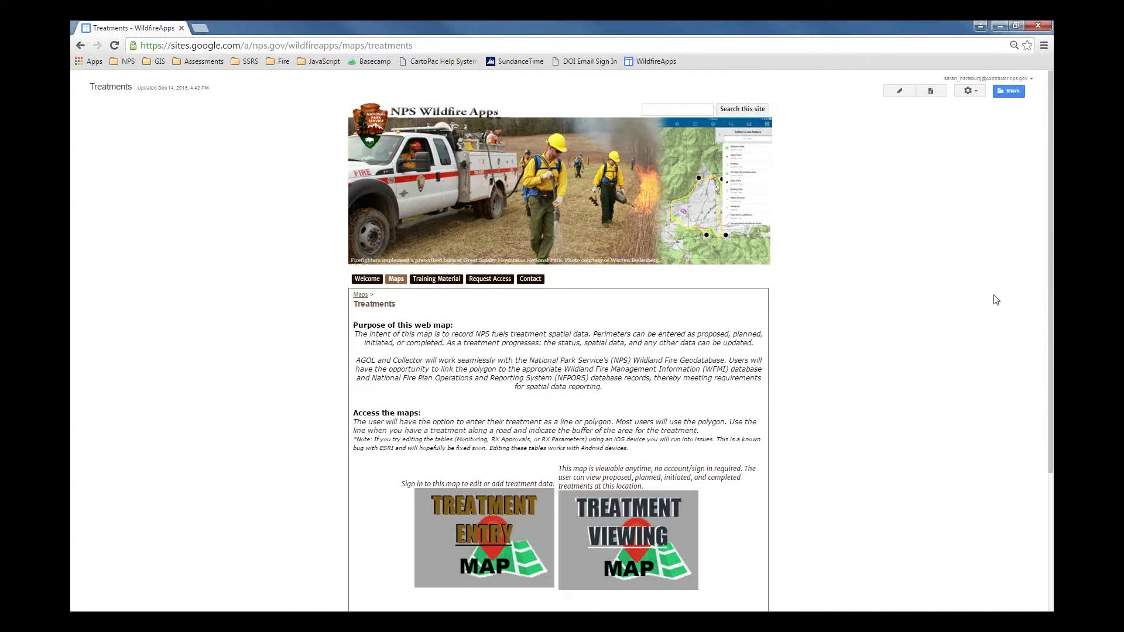
scroll(996, 300, "down", 1)
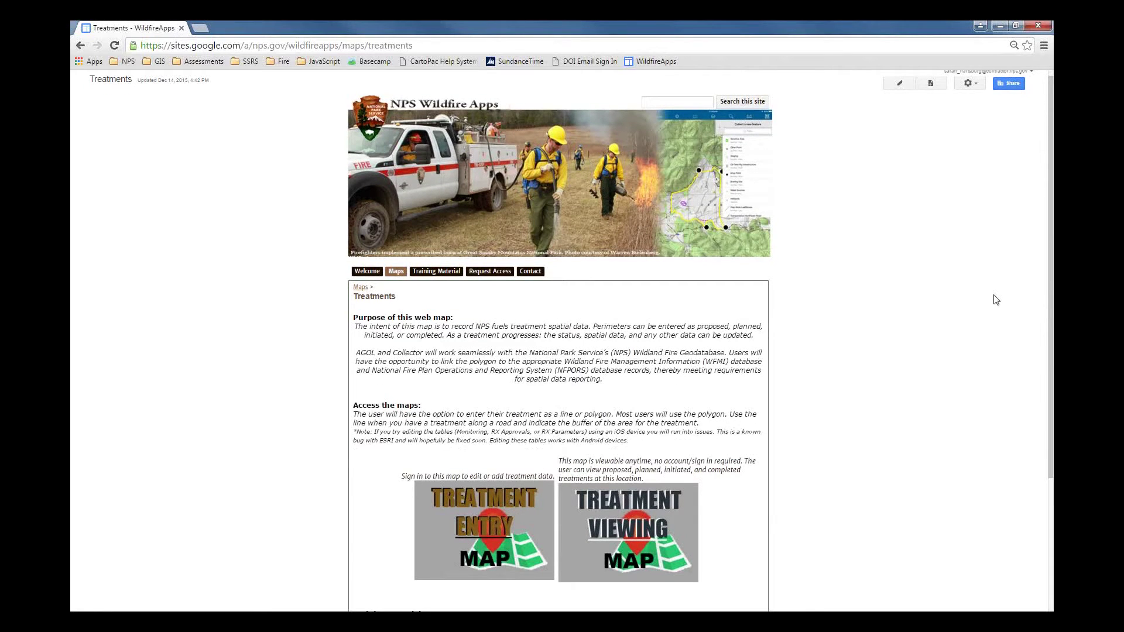
scroll(996, 300, "down", 3)
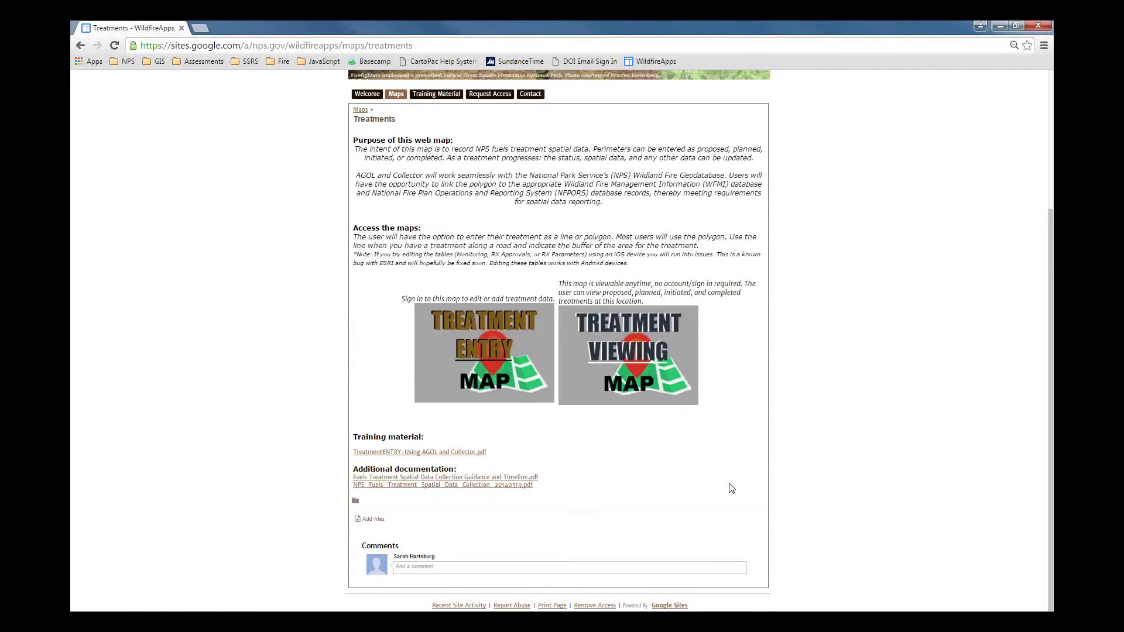
scroll(731, 488, "up", 1)
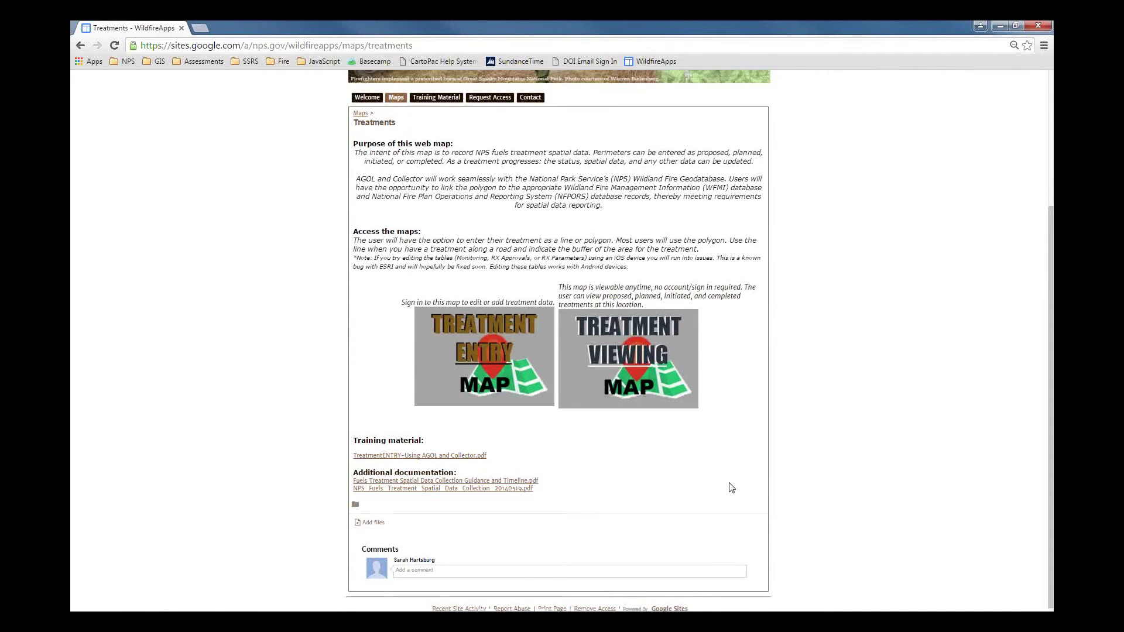
scroll(731, 488, "up", 1)
Step: Open the Treatment Entry map and find Cades Cove, Cades Cove Loop Rd, Townsend, Tennessee
left_click(489, 407)
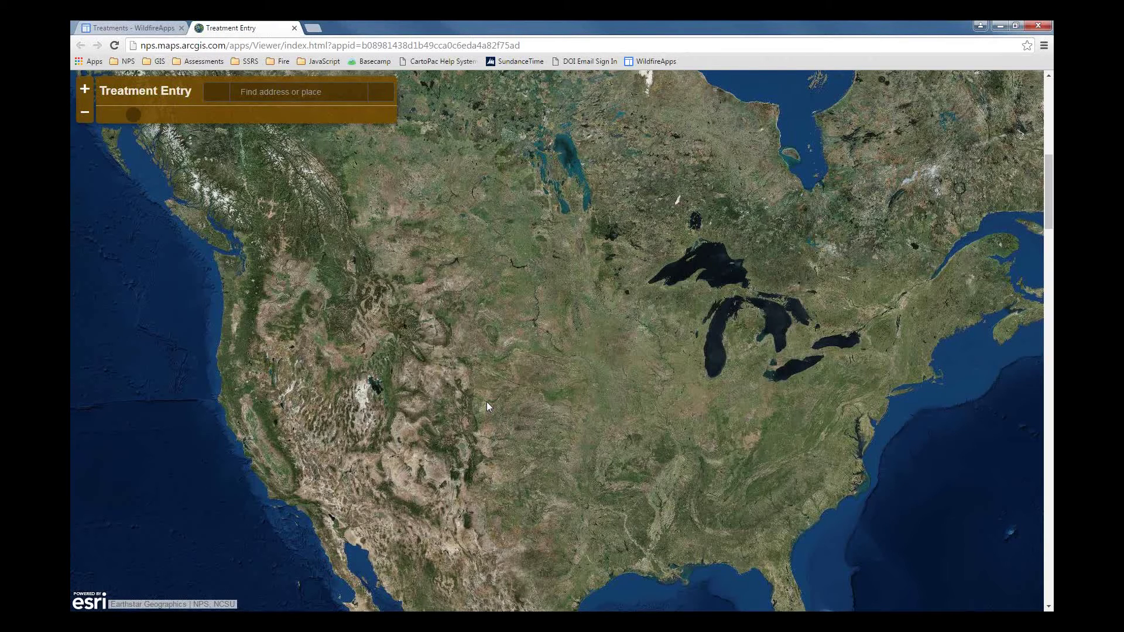
left_click(266, 93)
type("caded")
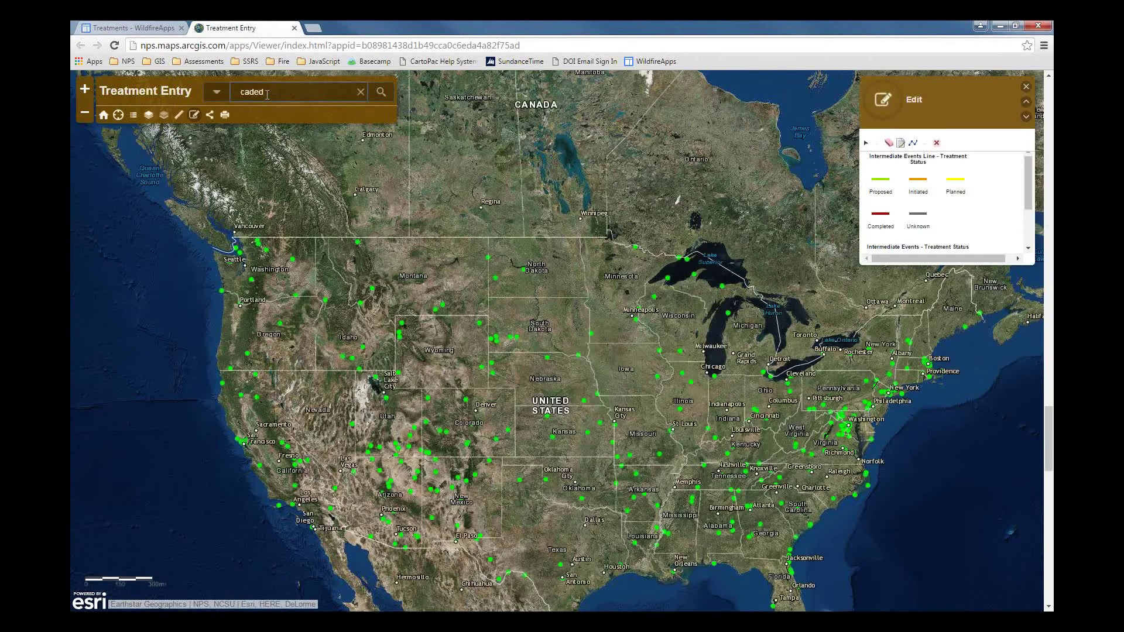
key("BackSpace")
type("s cove")
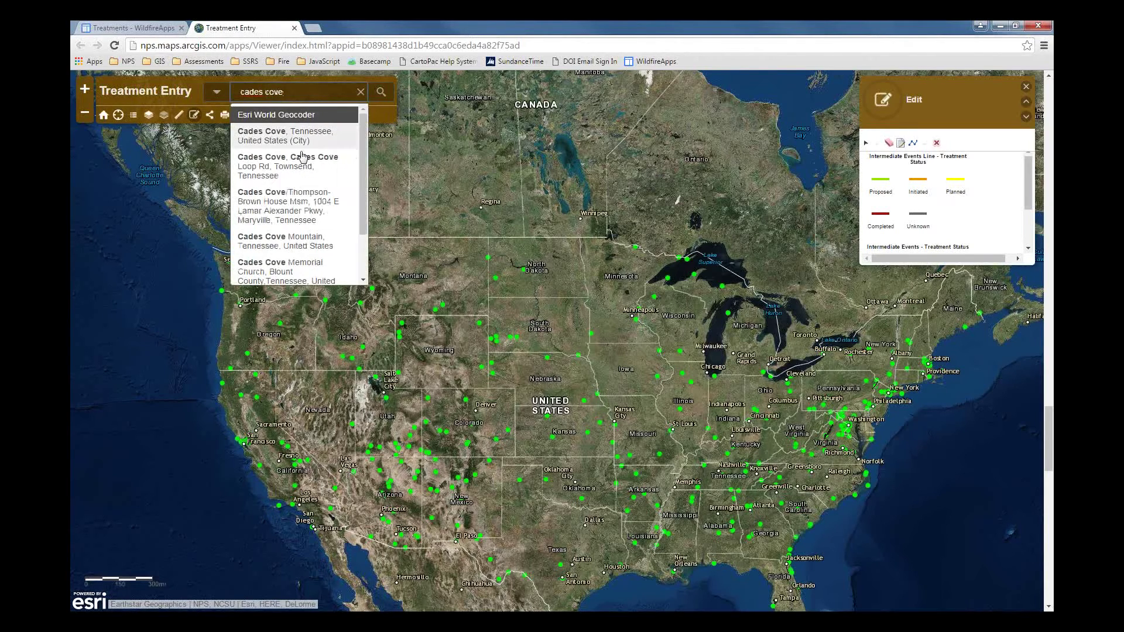
left_click(303, 161)
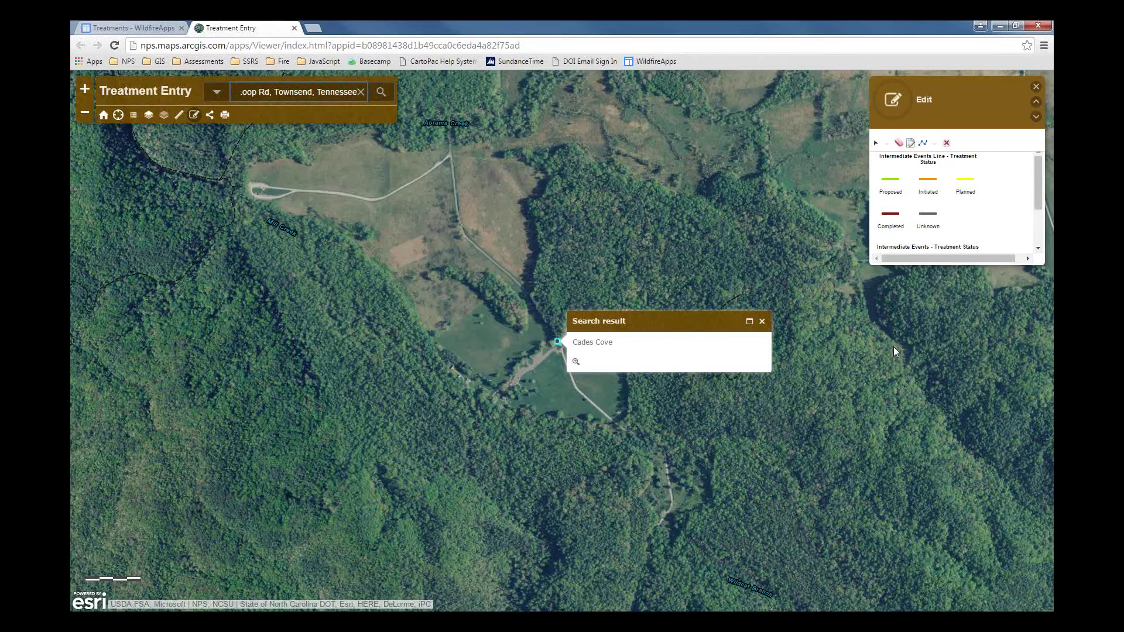
Step: Draw a Proposed treatment polygon around the fields along Tater Branch, southwest of the Cades Cove label
scroll(570, 364, "down", 1)
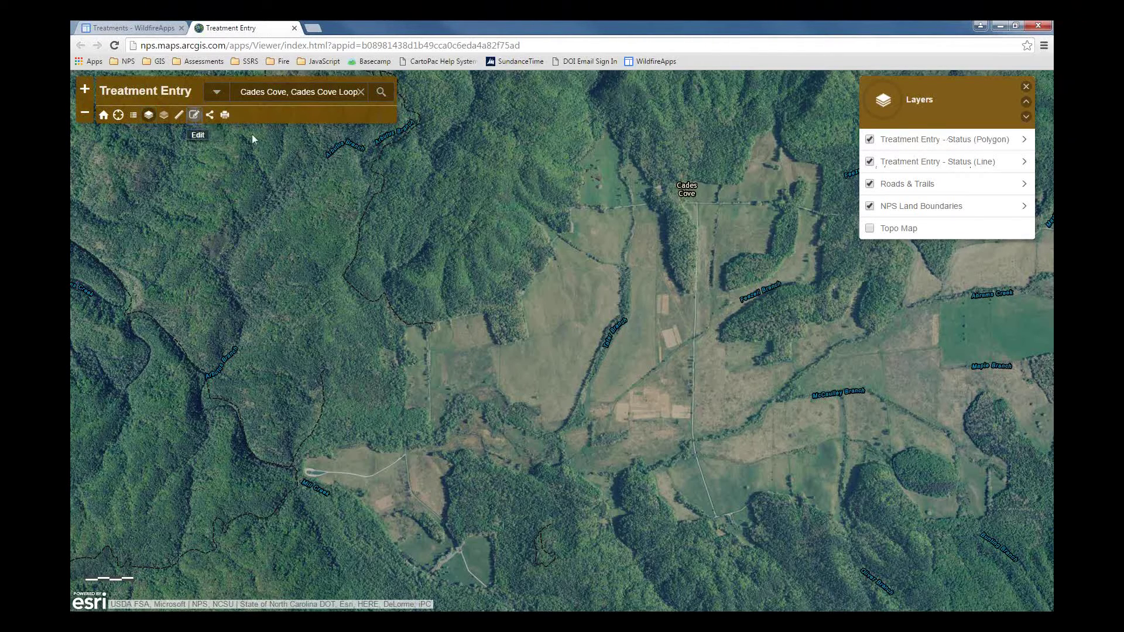
left_click(194, 114)
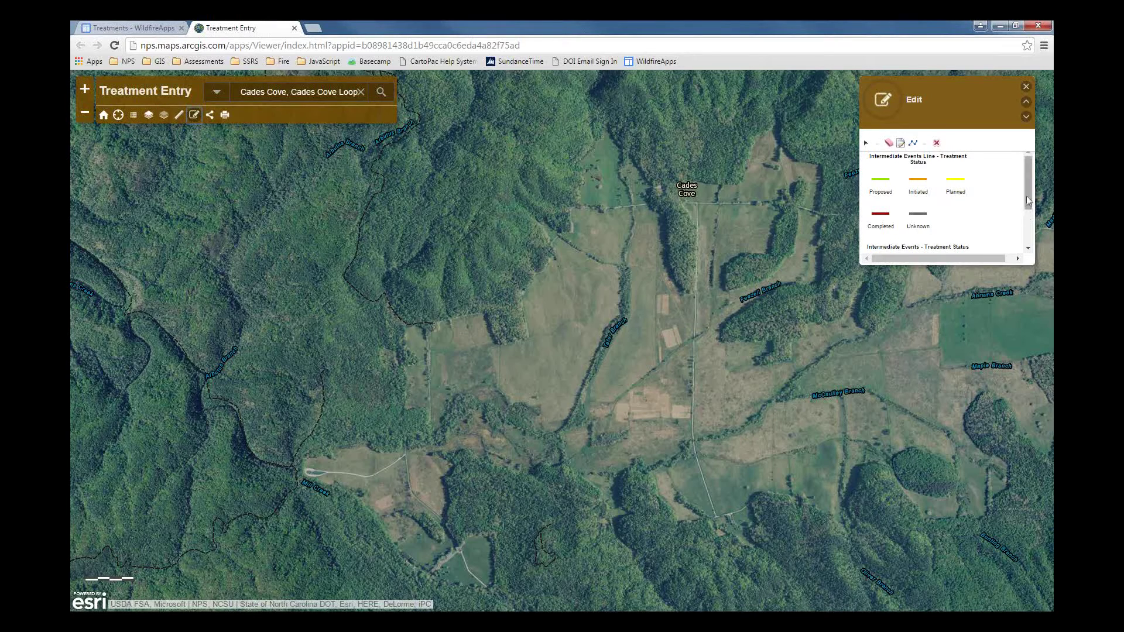
left_click_drag(1028, 201, 1031, 235)
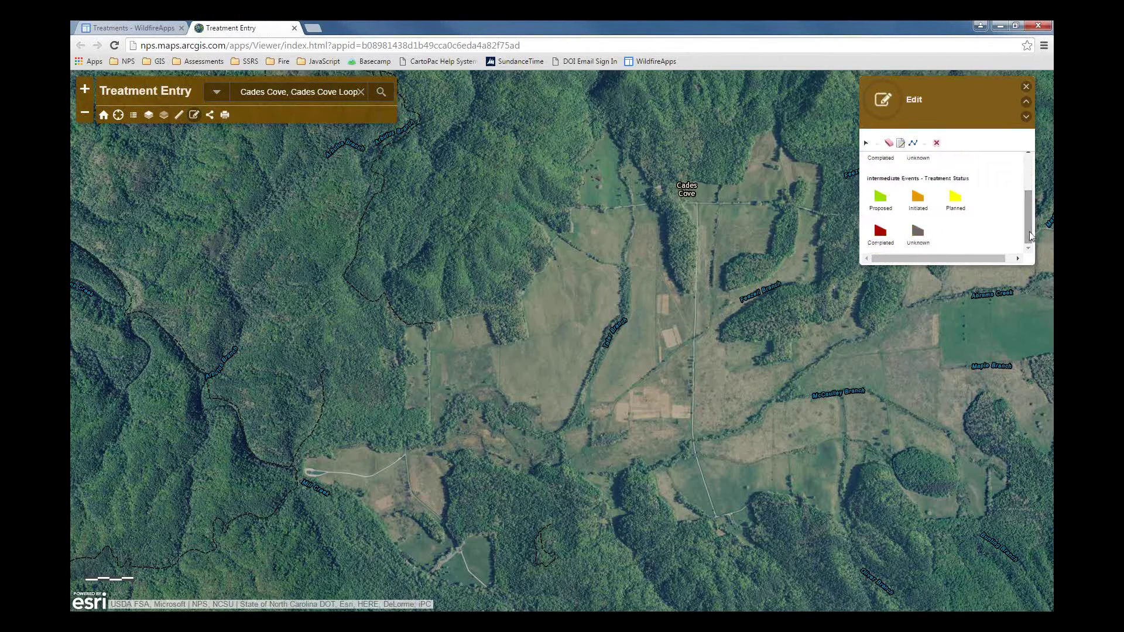
left_click(881, 199)
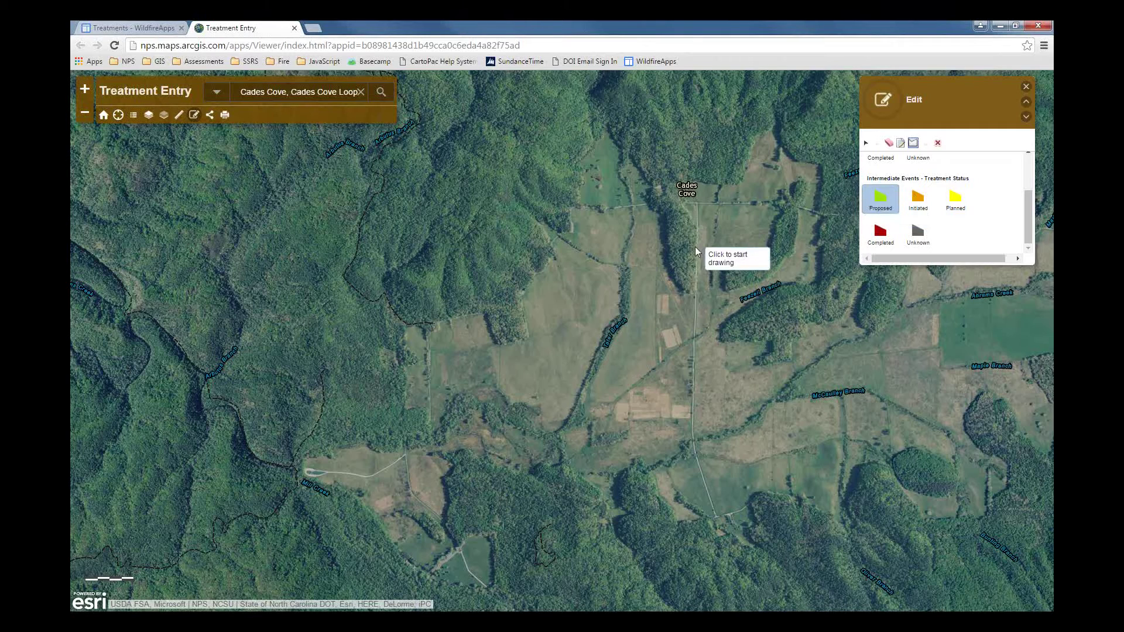
left_click(691, 207)
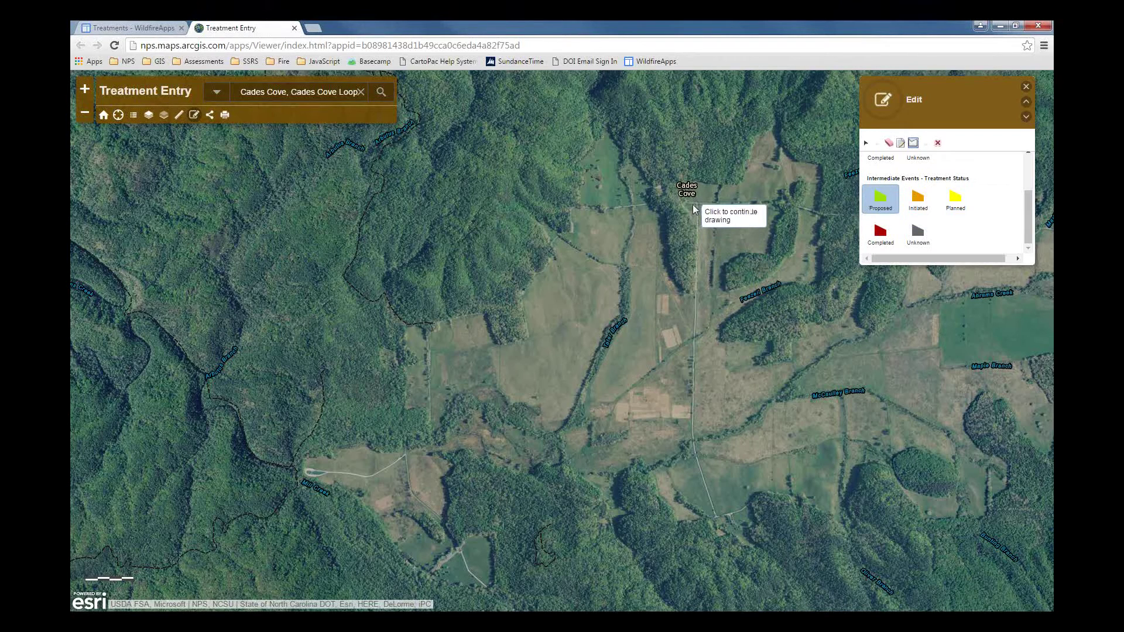
left_click(649, 207)
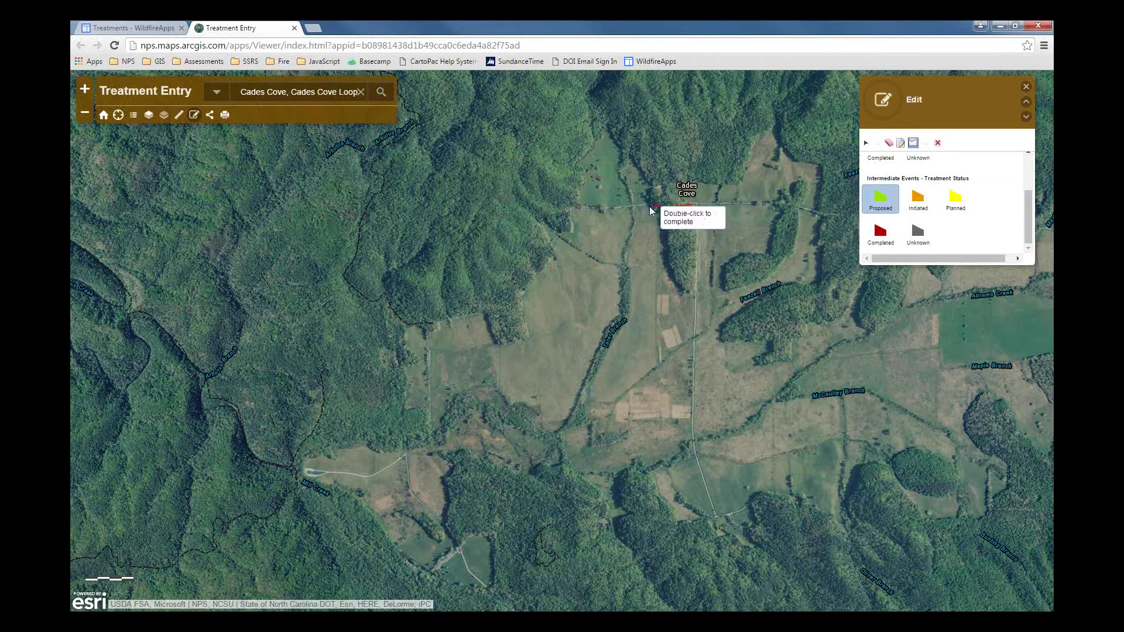
left_click(574, 230)
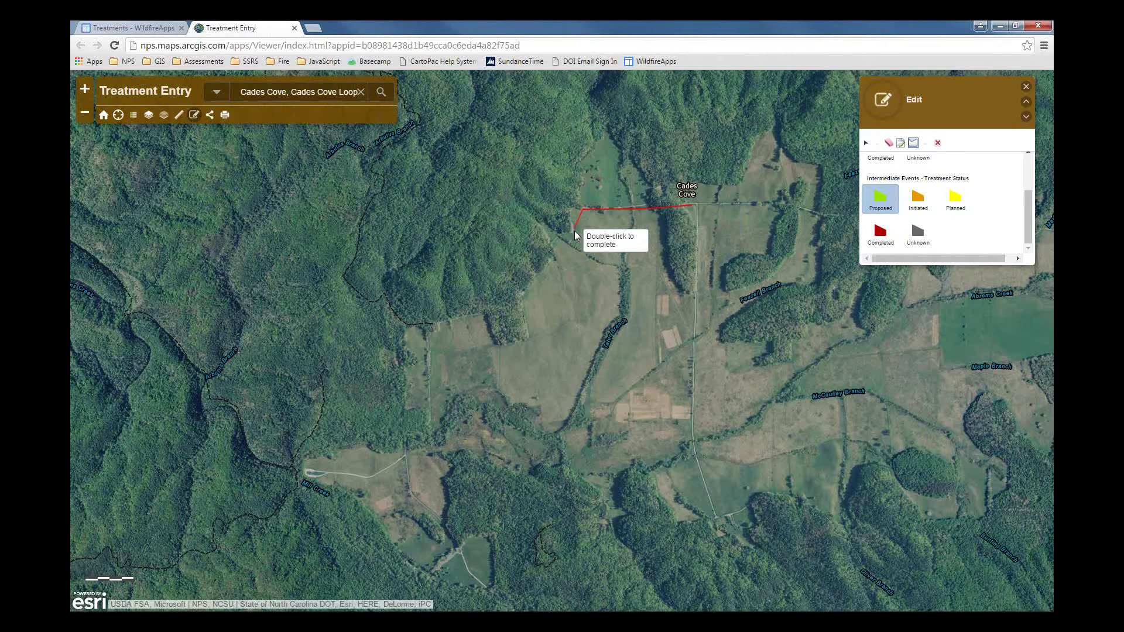
left_click(575, 234)
left_click(563, 240)
left_click(557, 265)
left_click(533, 283)
left_click(534, 338)
left_click(504, 353)
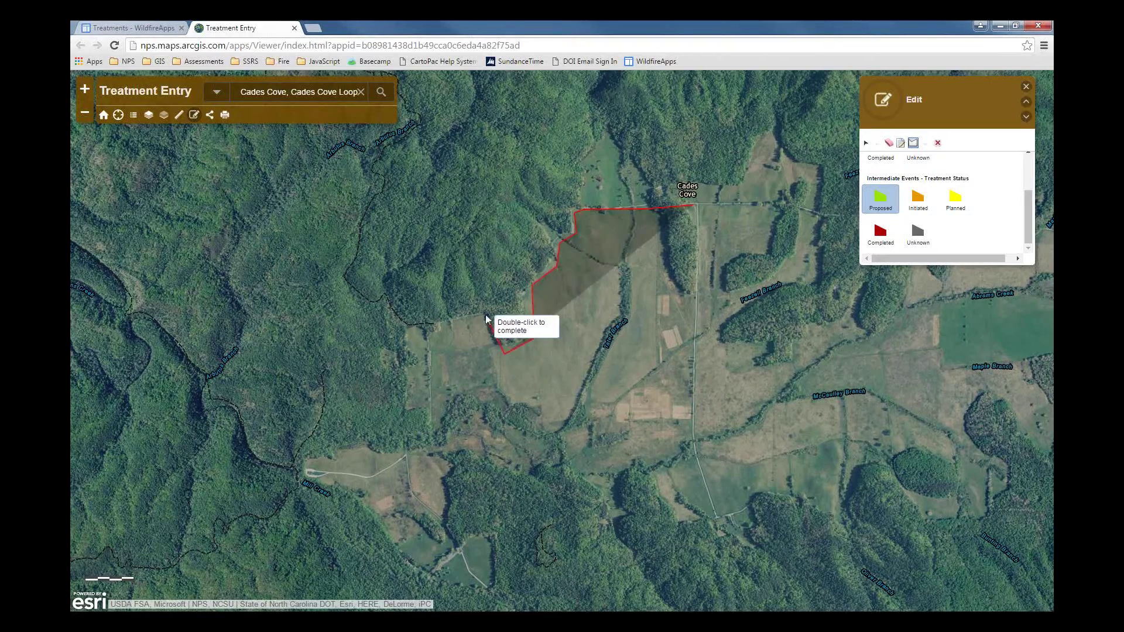
double_click(437, 325)
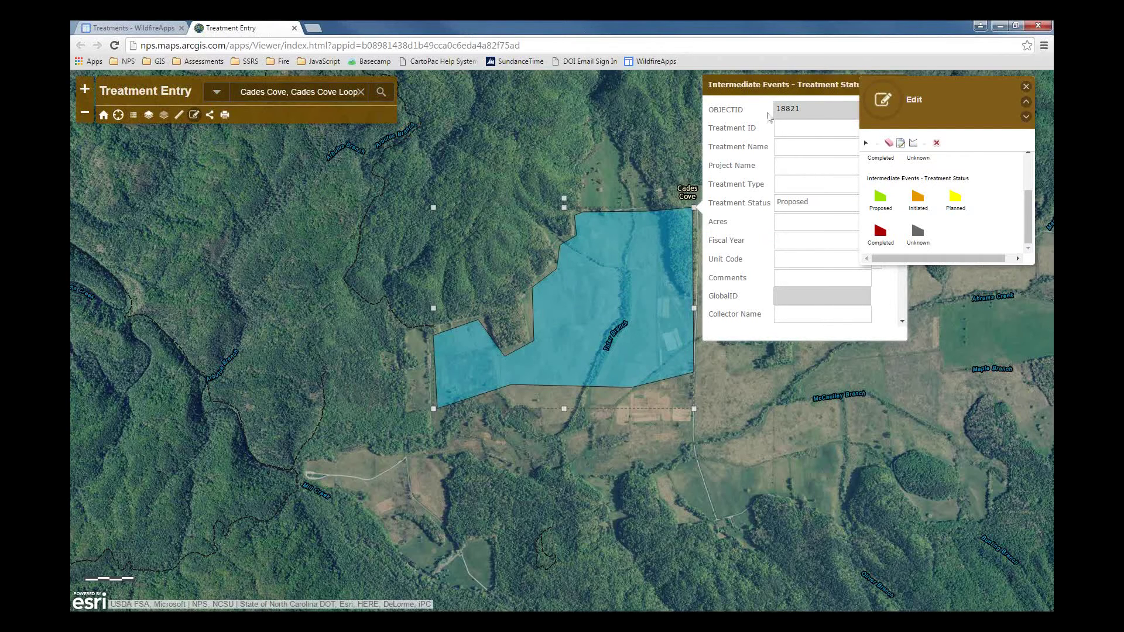
Step: Set the new polygon's treatment name to Tater and its fiscal year to 2017
left_click(793, 146)
type("Tate")
key("BackSpace")
key("BackSpace")
key("BackSpace")
type("ater")
left_click(794, 187)
left_click(796, 241)
type("2017")
key("Tab")
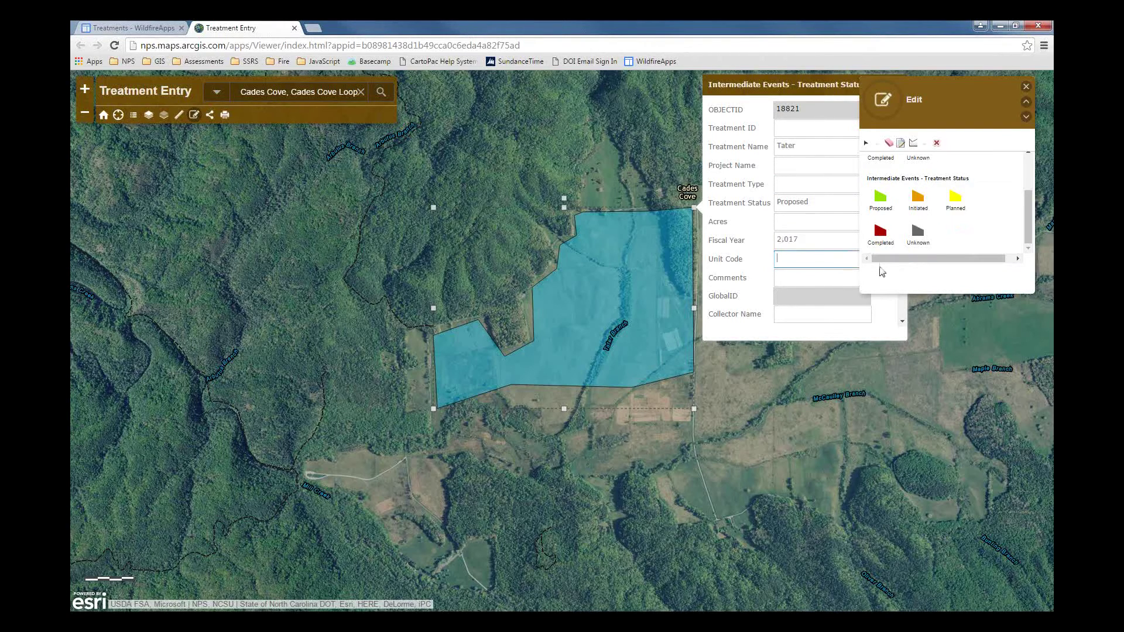
Step: Set the treatment's unit code to GRSM for Great Smoky Mountains and its comments to Demo
key("Down")
scroll(517, 482, "down", 1)
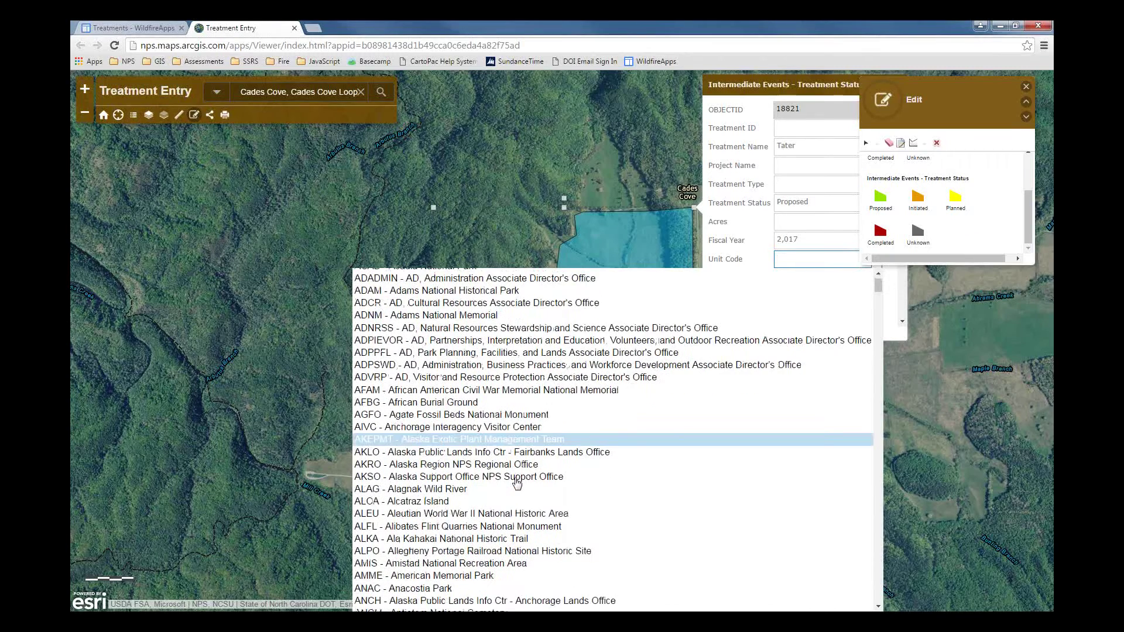
scroll(513, 492, "down", 20)
scroll(508, 500, "down", 10)
left_click(509, 501)
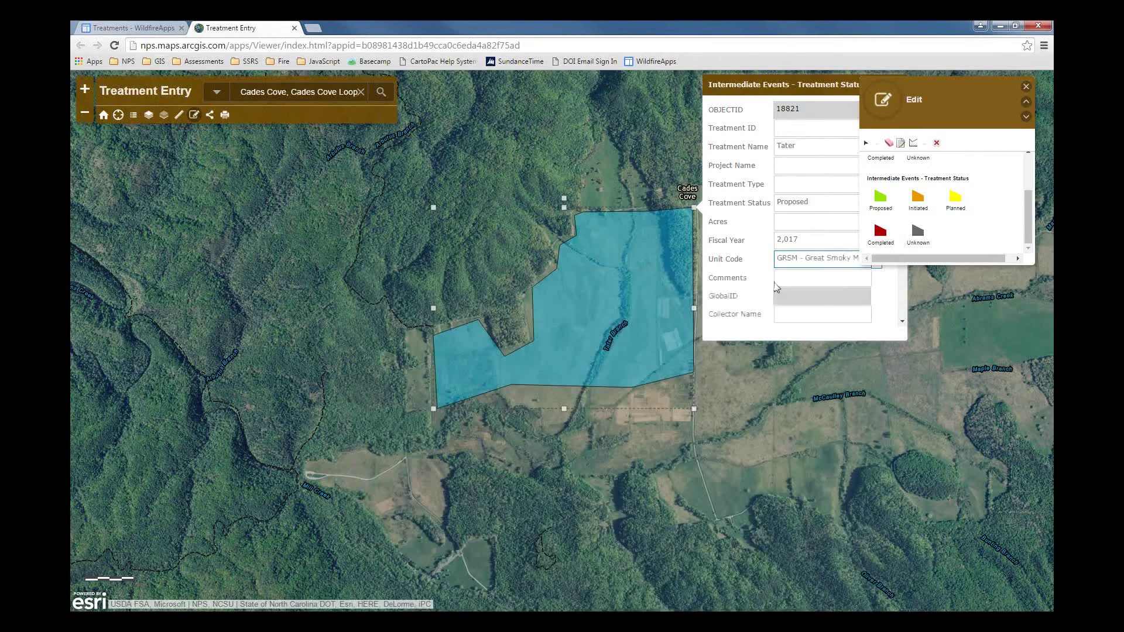
left_click(783, 279)
type("Demo")
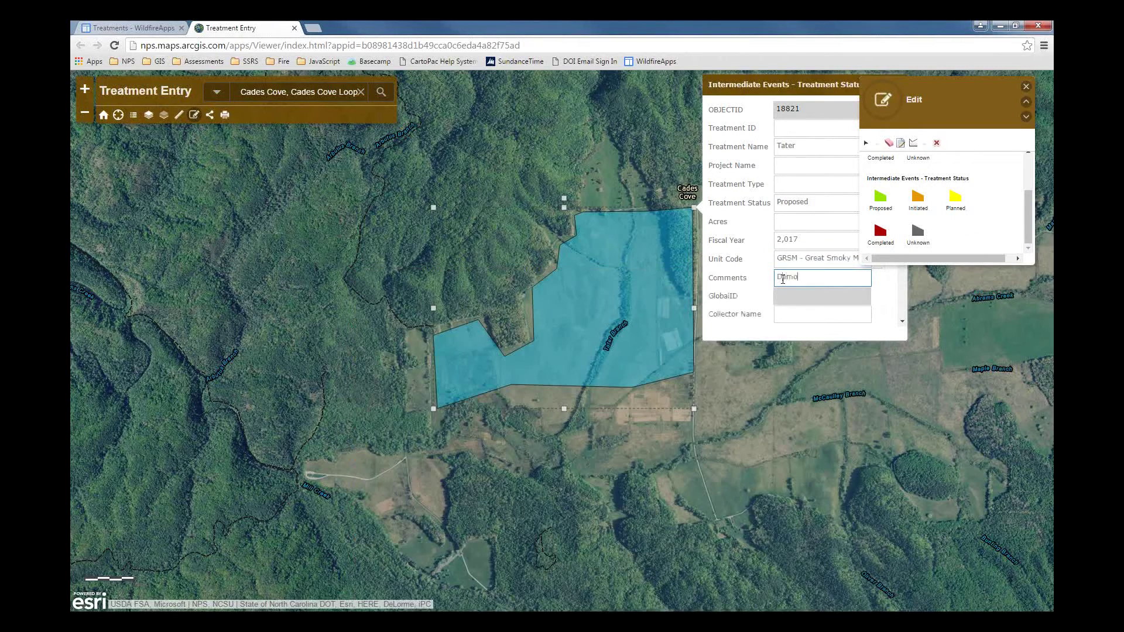
Step: Enter the collector's name in the treatment record and finish editing the polygon
left_click(786, 325)
left_click(786, 317)
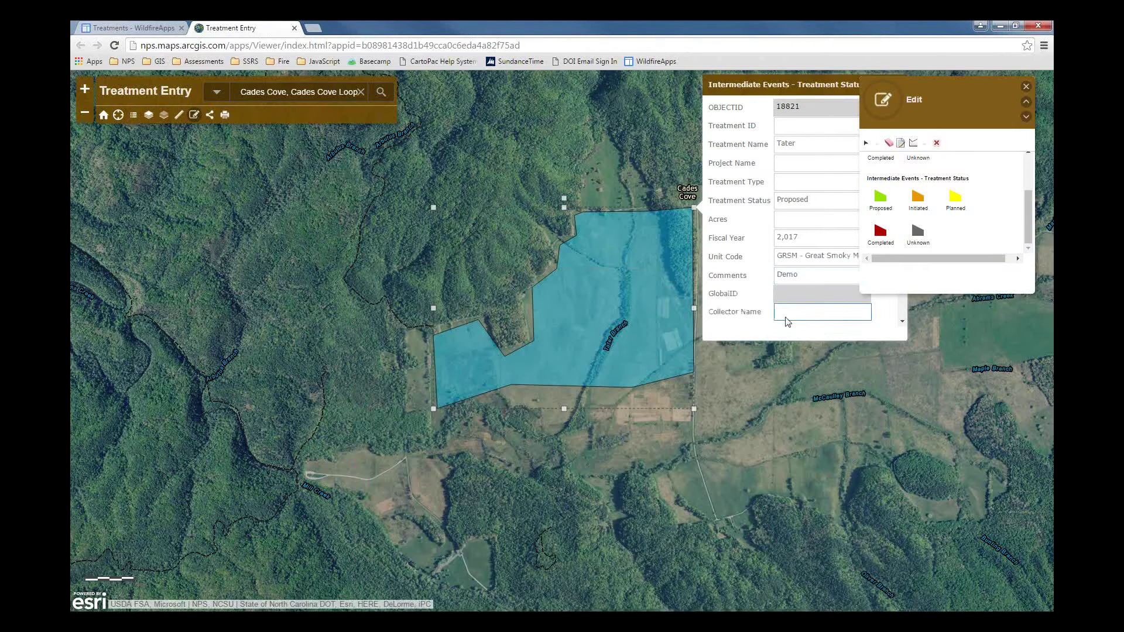
type("Hartbsgr")
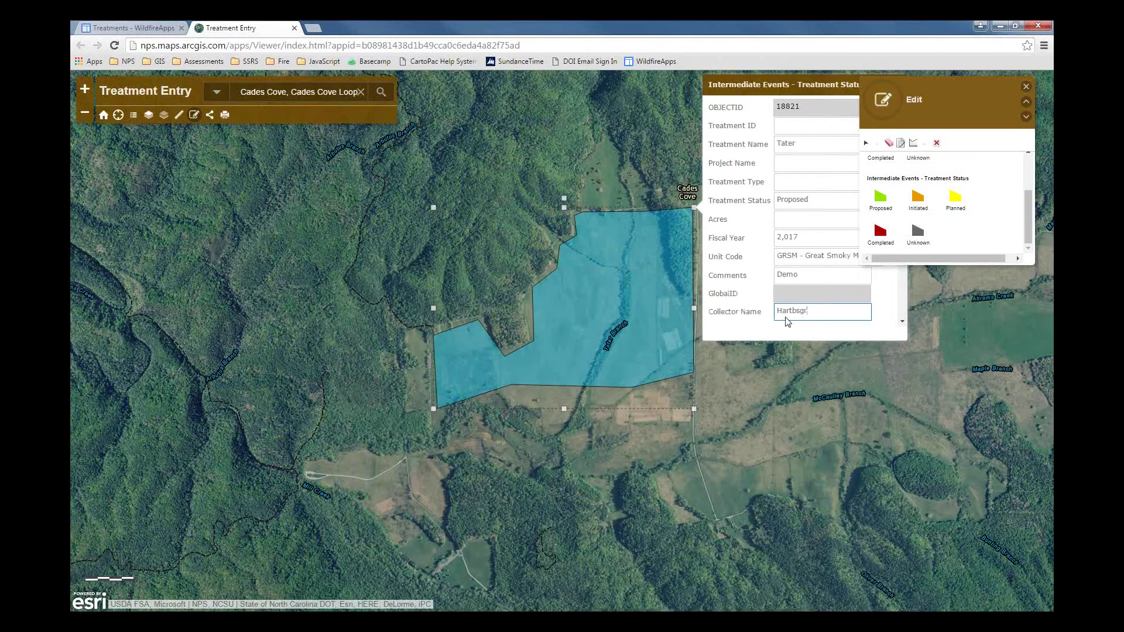
key("BackSpace")
key("BackSpace")
key("BackSpace")
key("BackSpace")
type("sburg")
left_click(605, 171)
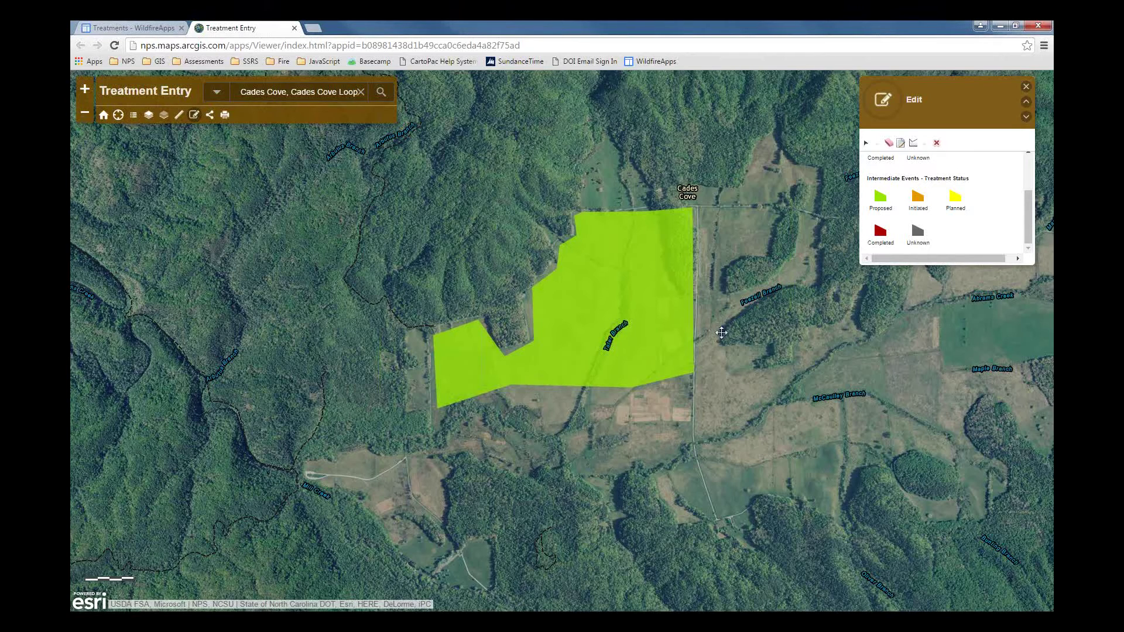
Step: Change the Tater treatment polygon's status to Planned
left_click_drag(721, 333, 697, 344)
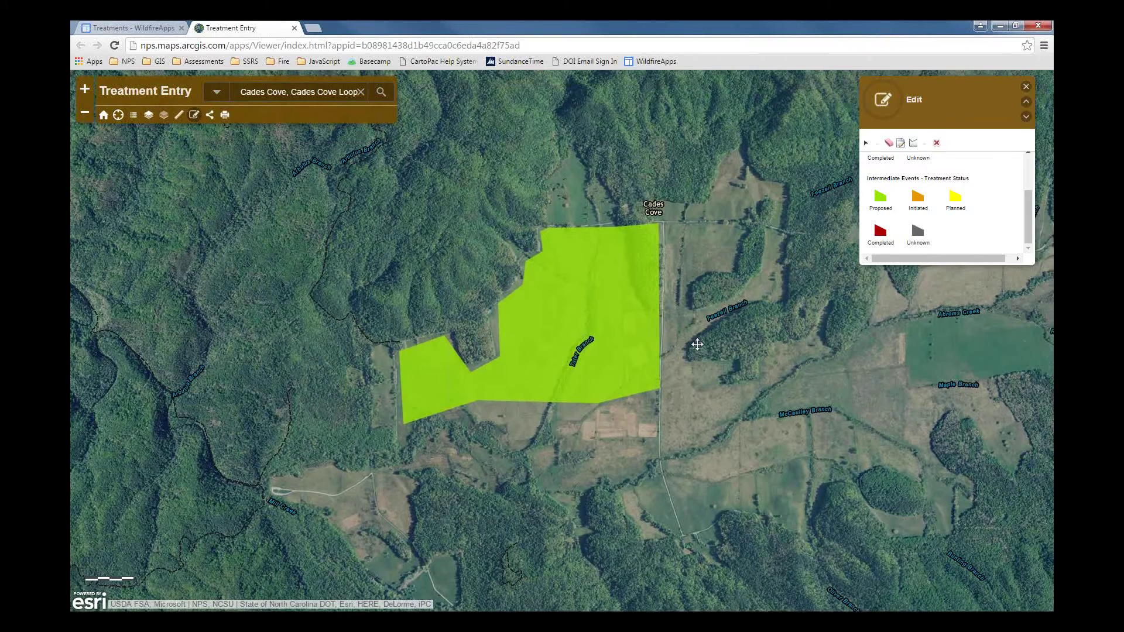
left_click_drag(697, 344, 504, 382)
left_click(427, 351)
left_click(338, 550)
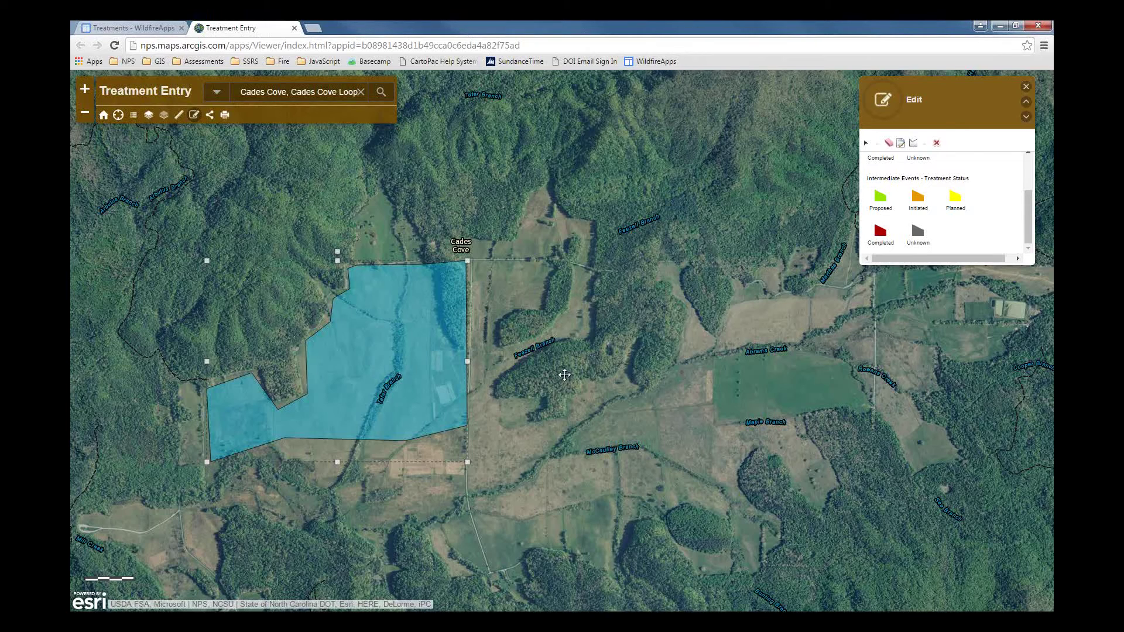
left_click_drag(564, 375, 602, 338)
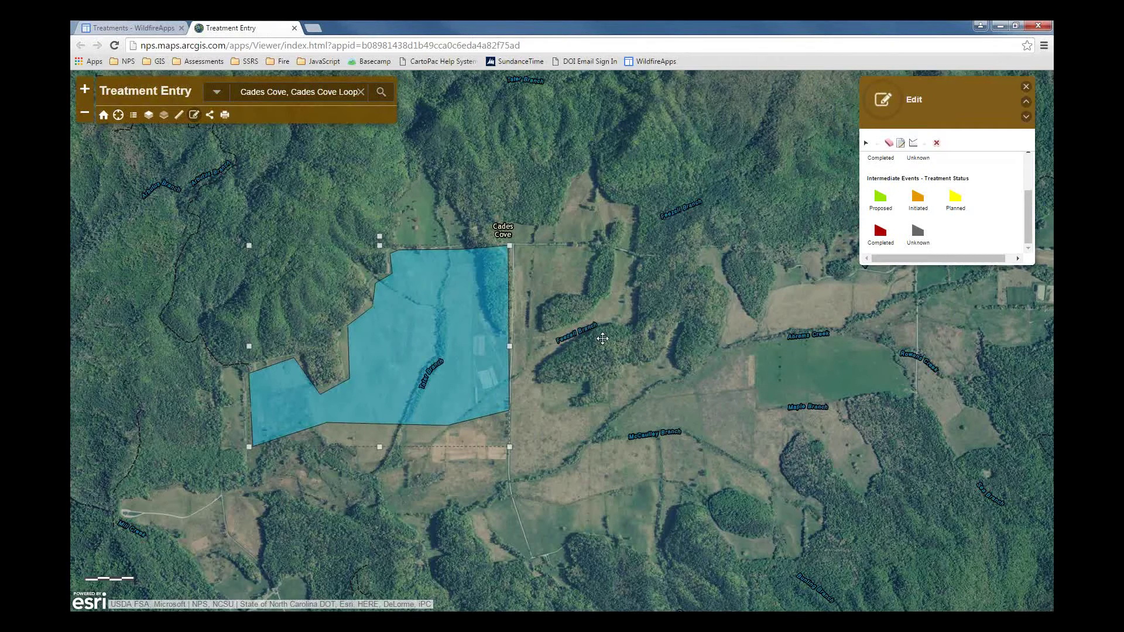
left_click_drag(602, 338, 678, 278)
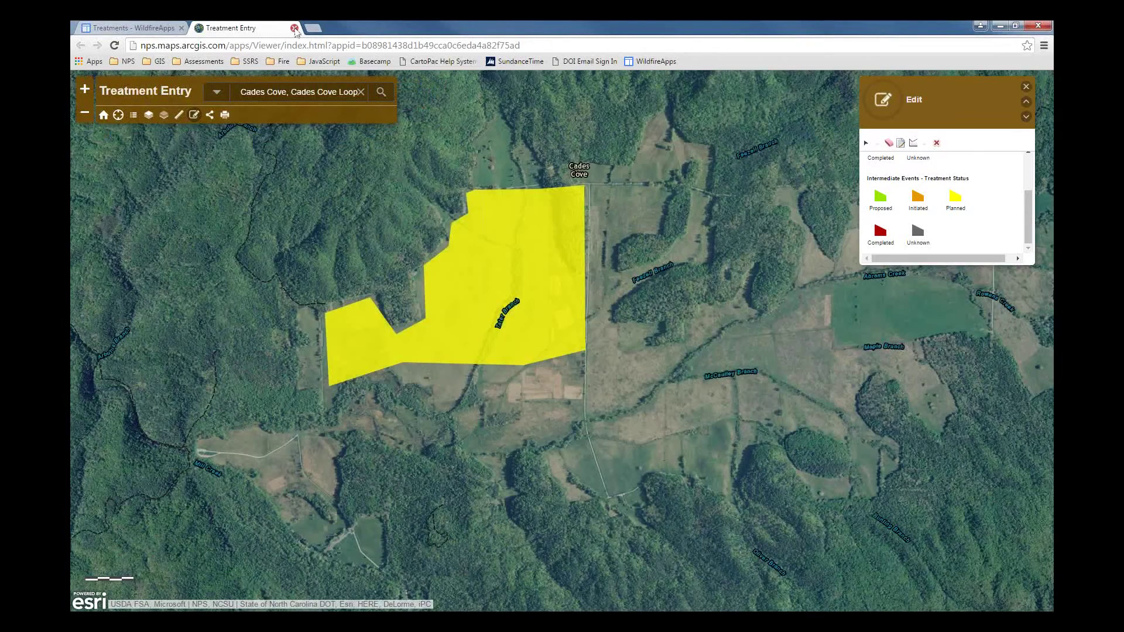
Step: Close the Treatment Entry map and open the Treatment Viewing map's view by treatment year
left_click(295, 28)
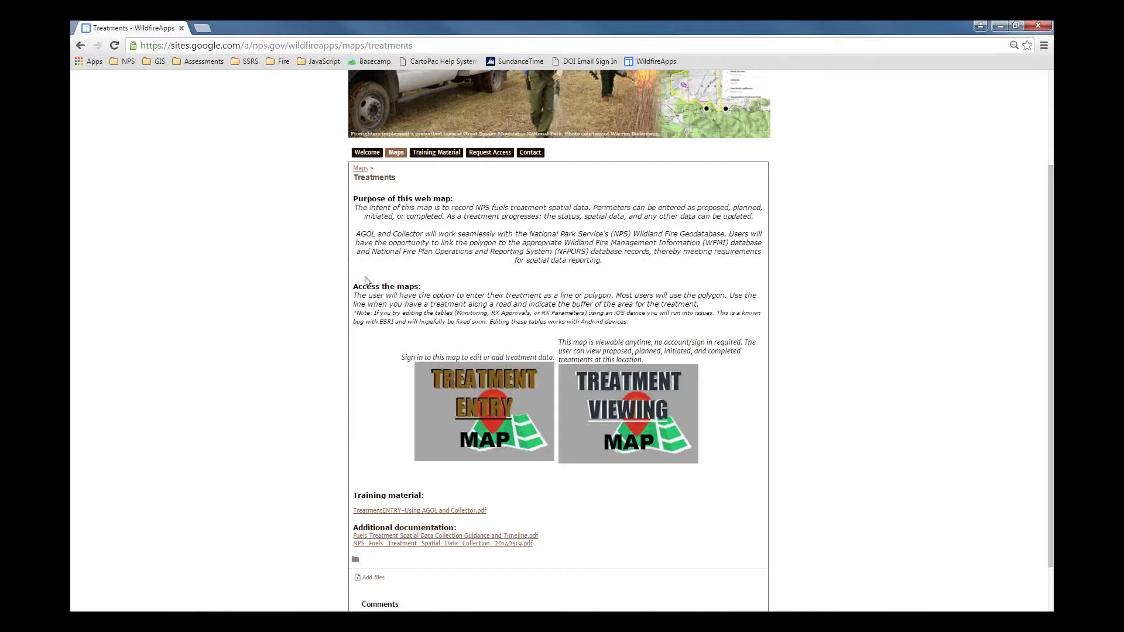
left_click(627, 410)
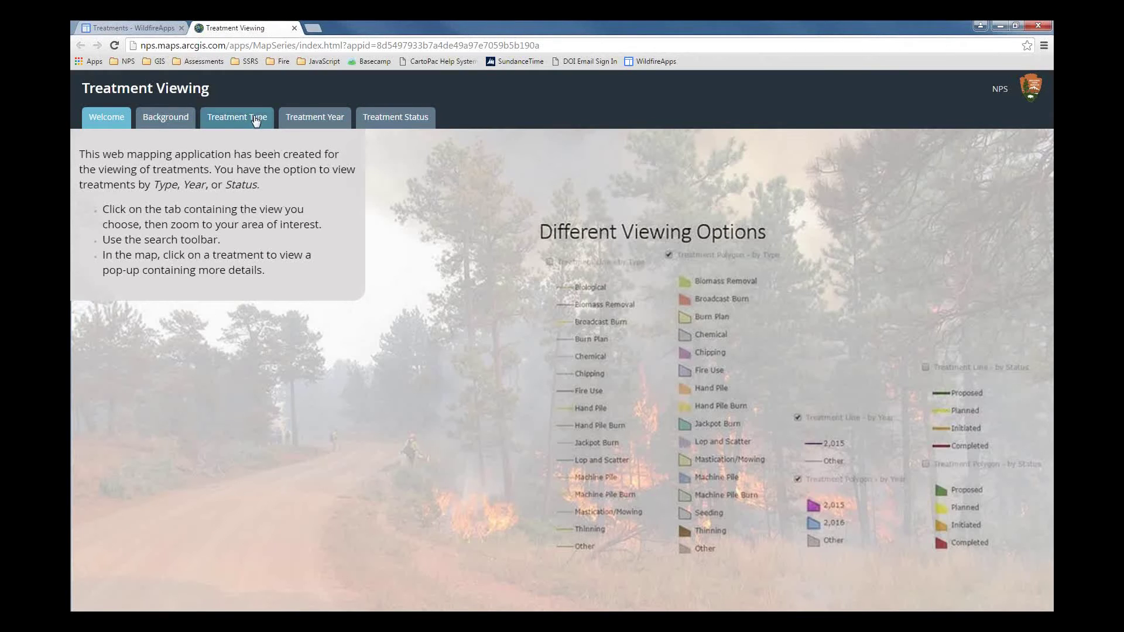
left_click(325, 119)
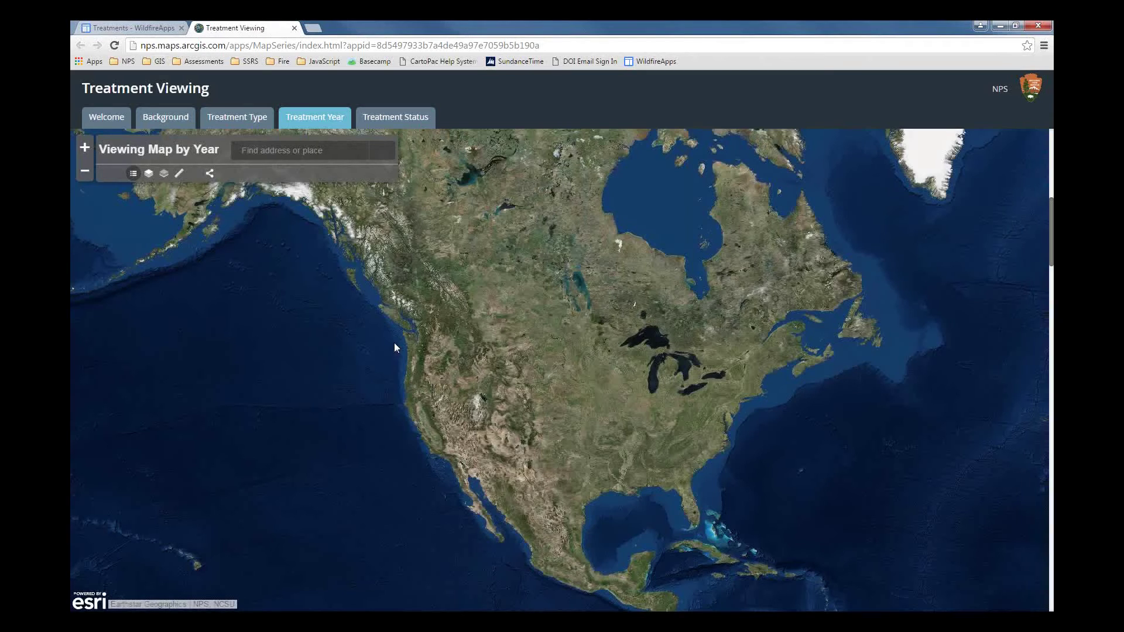
Step: Find Grand Canyon National Park on the Viewing Map by Year
left_click(297, 151)
type("grand")
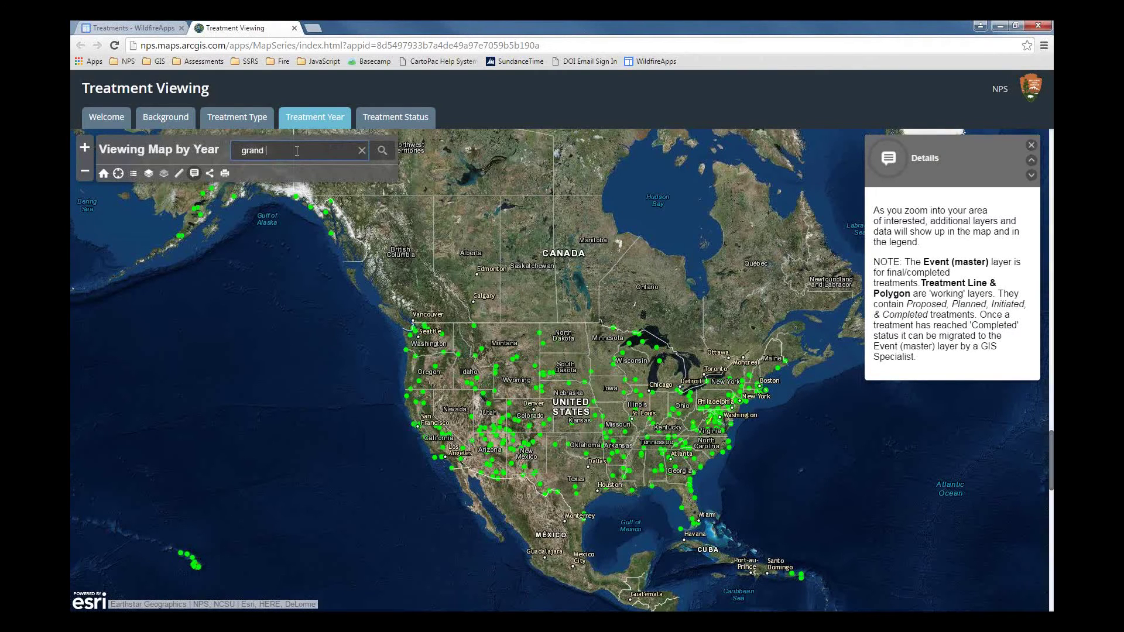
key("Return")
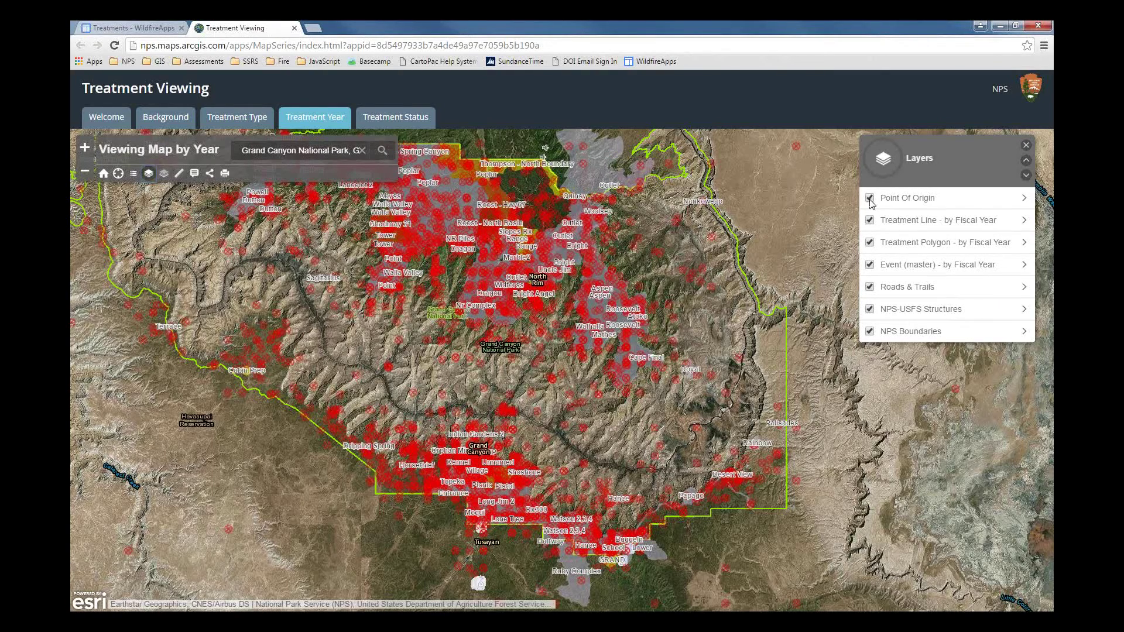
Step: Hide the Point Of Origin layer and read the legend of treatment and event fiscal years
left_click(870, 200)
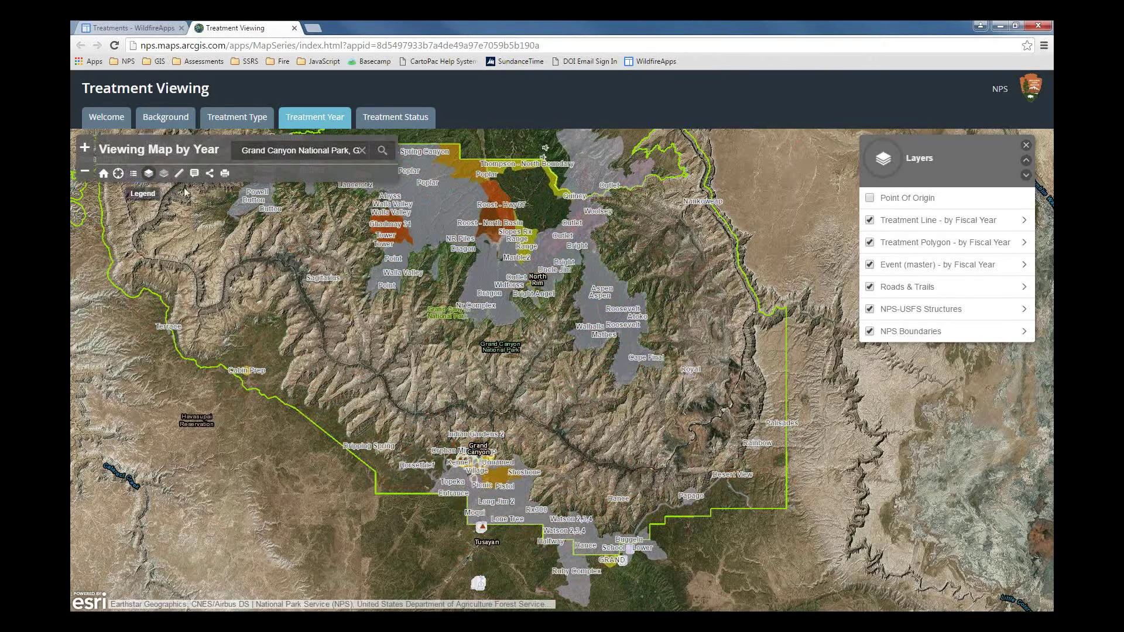
left_click(133, 173)
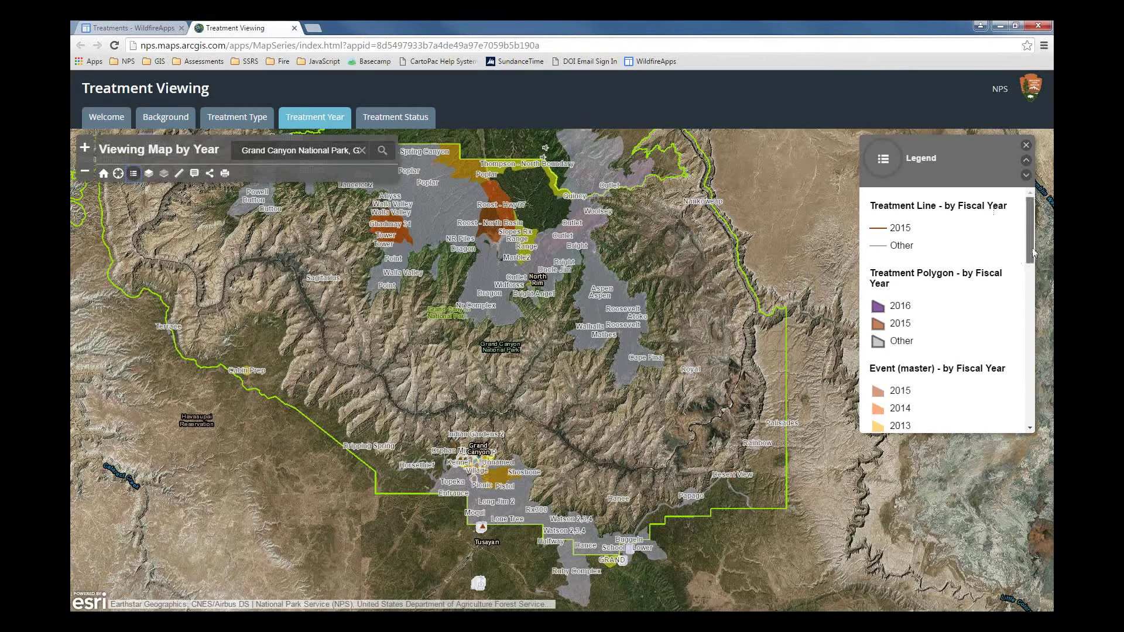
scroll(1033, 253, "down", 3)
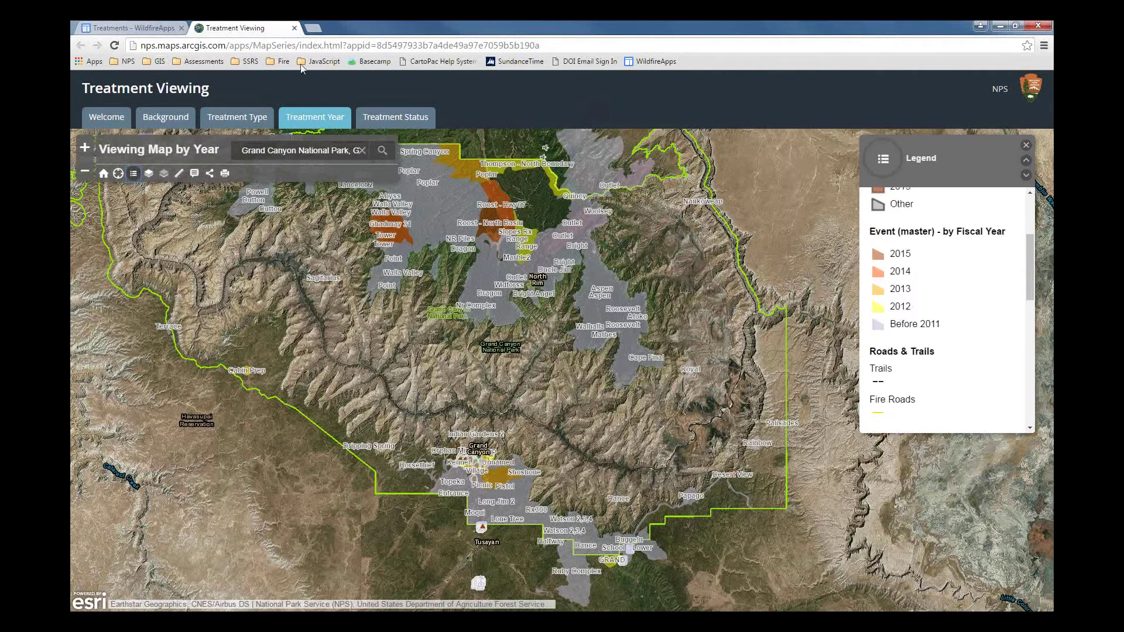
Step: Close Treatment Viewing, open the Burn Plan Map from the site's Burn Plan page and show the area around Cades Cove, Townsend, Tennessee
left_click(294, 28)
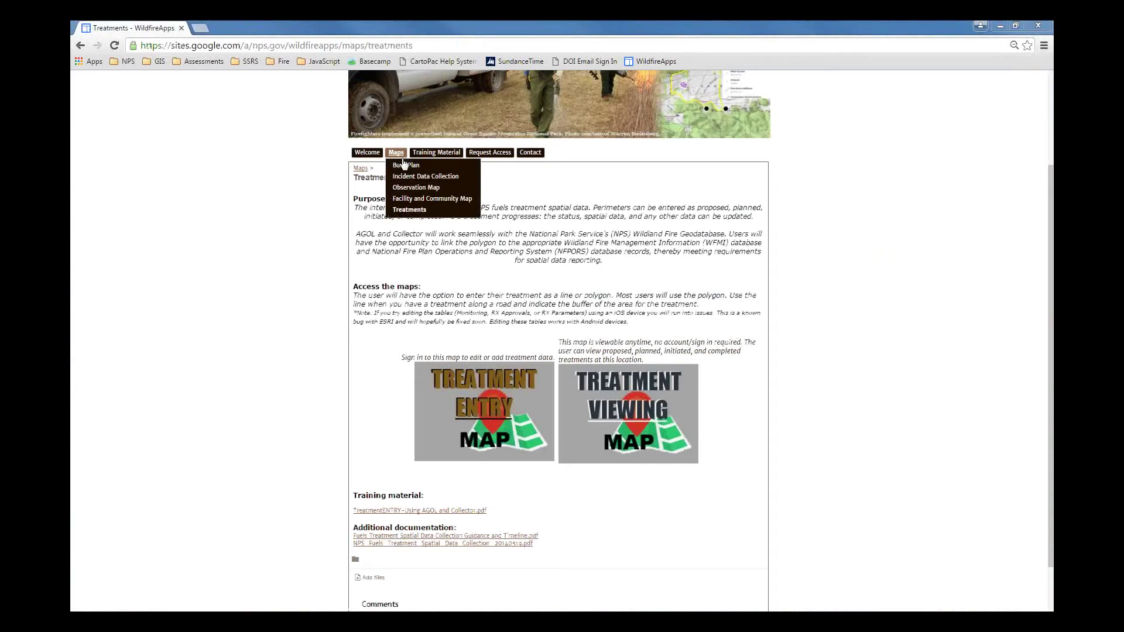
left_click(402, 169)
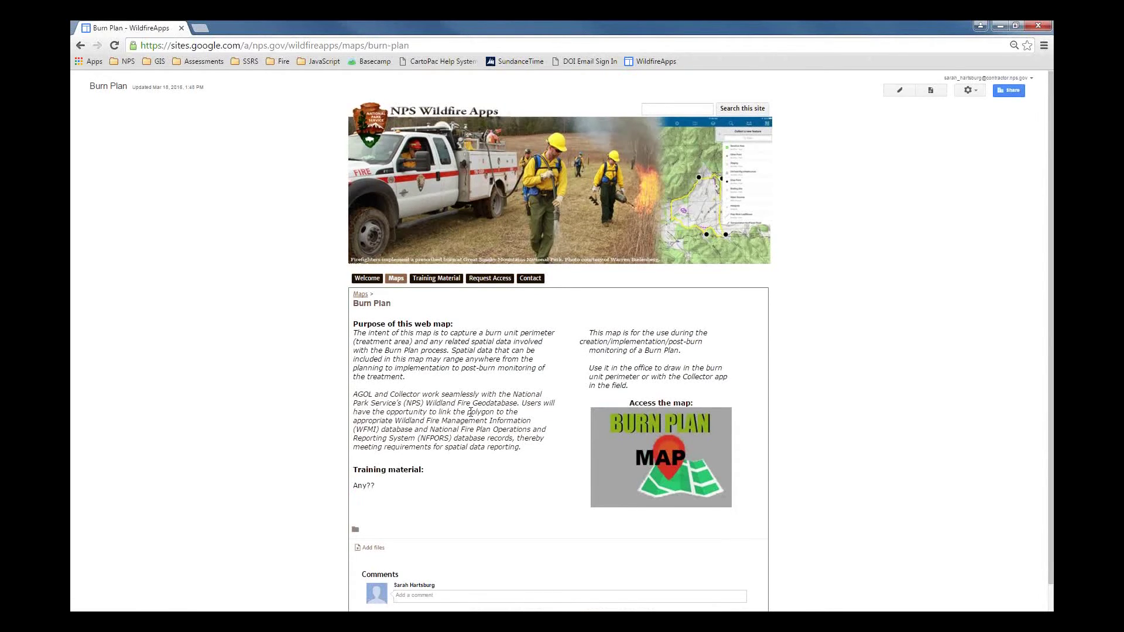
left_click(657, 449)
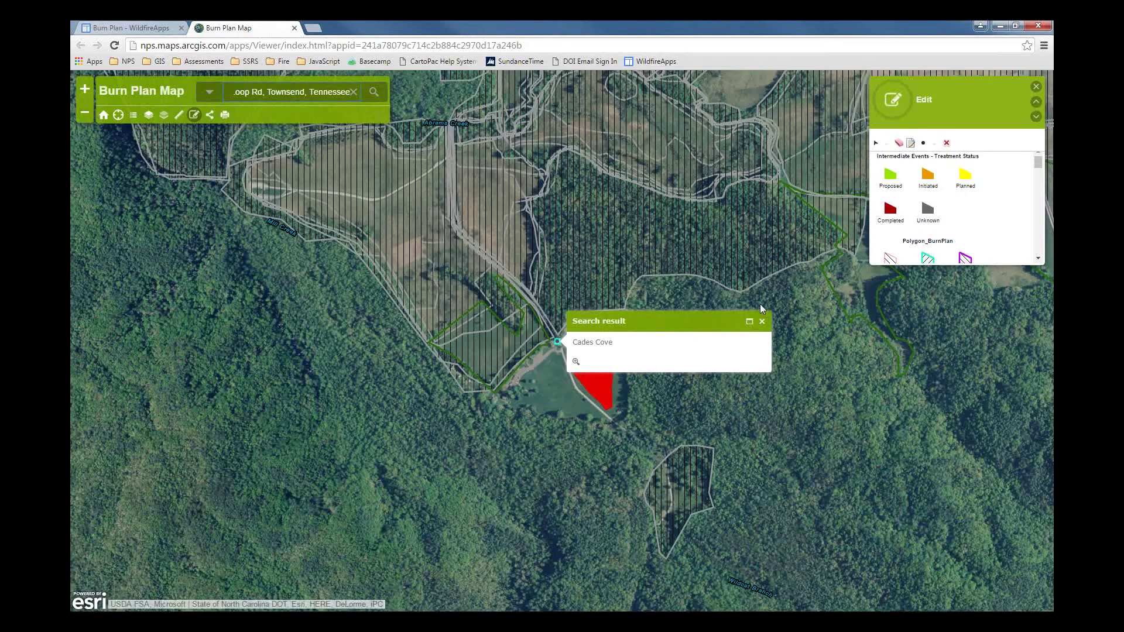
left_click(761, 321)
left_click_drag(662, 175, 604, 421)
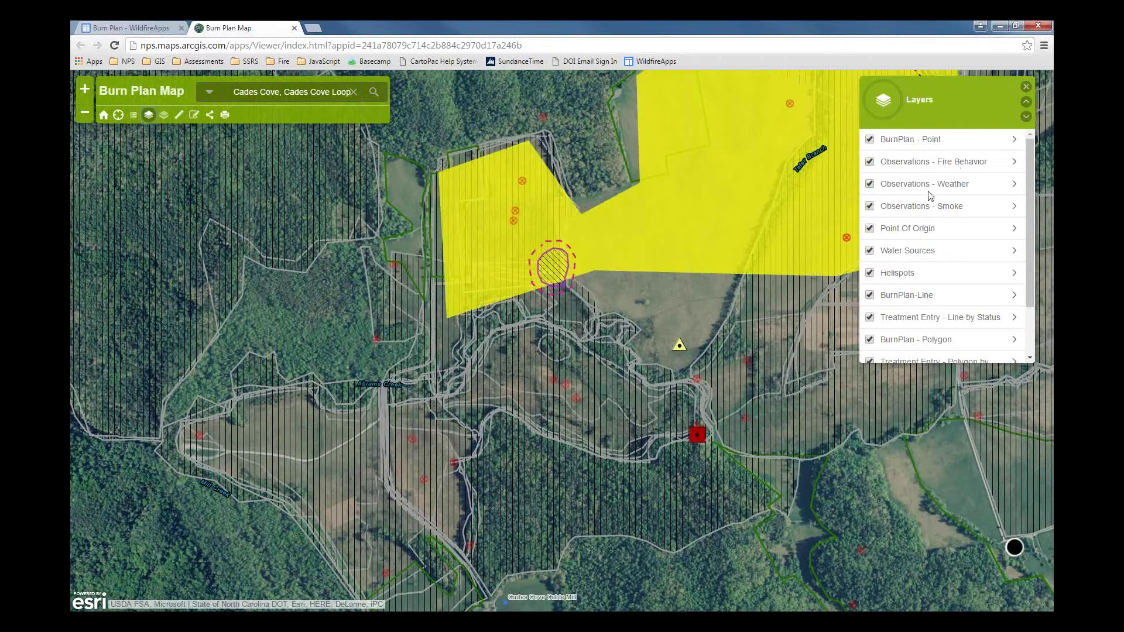
Step: Hide the Fire Behavior, Weather and Smoke observation layers and the Point Of Origin layer
left_click(870, 161)
left_click(870, 184)
left_click(870, 206)
left_click(870, 228)
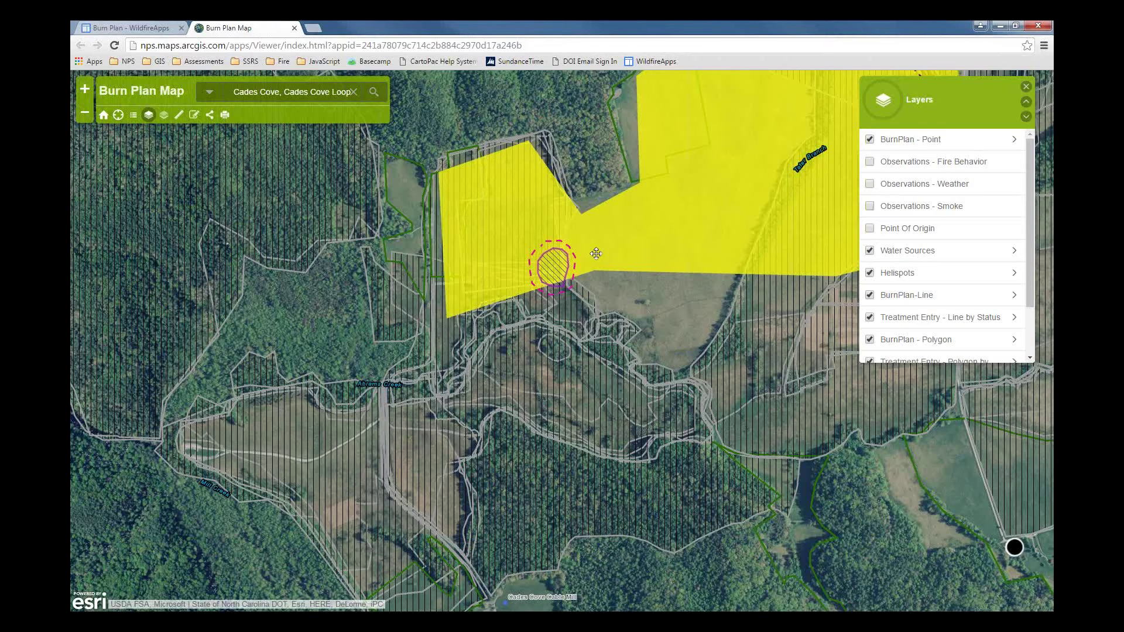
Step: Bring the whole Tater treatment polygon into view and hide the Event (master) layer
left_click_drag(596, 253, 573, 277)
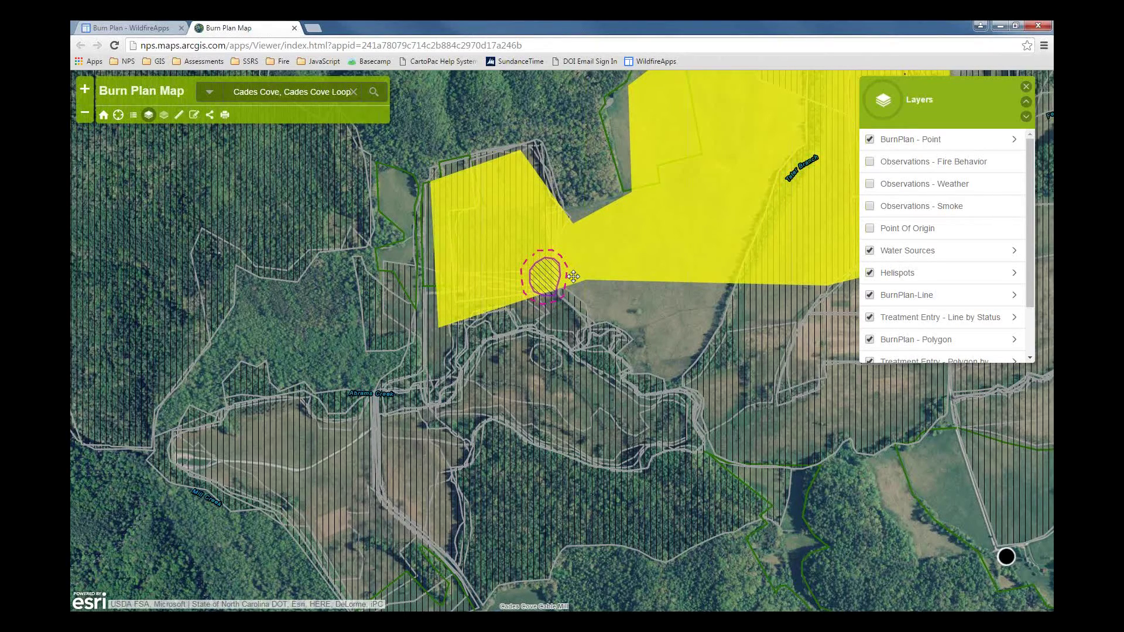
left_click_drag(573, 276, 392, 439)
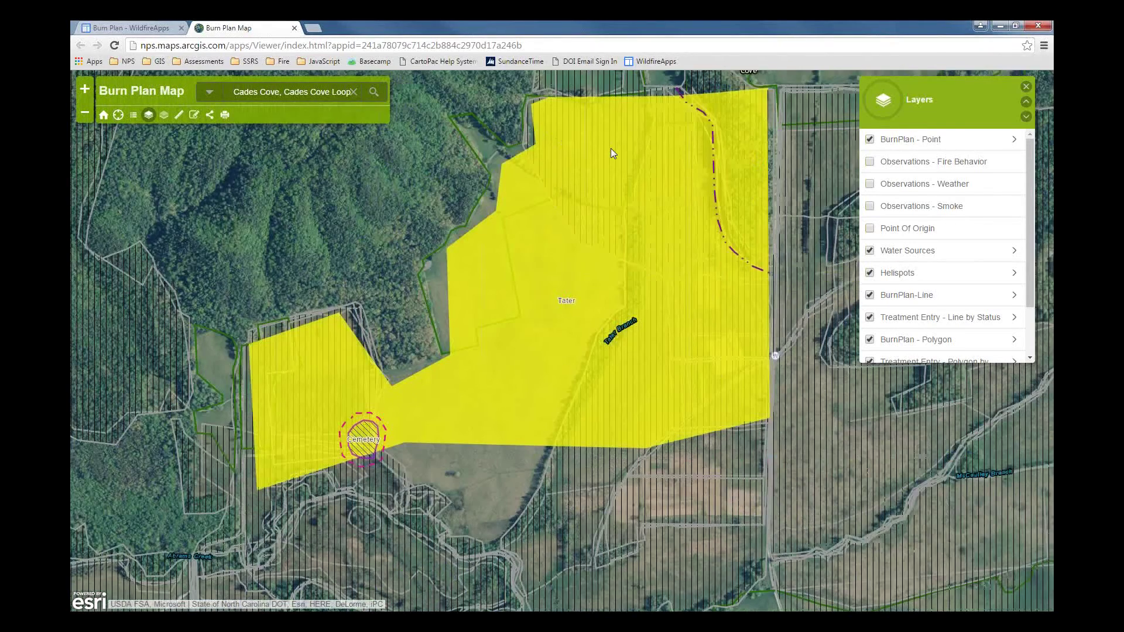
scroll(974, 333, "down", 1)
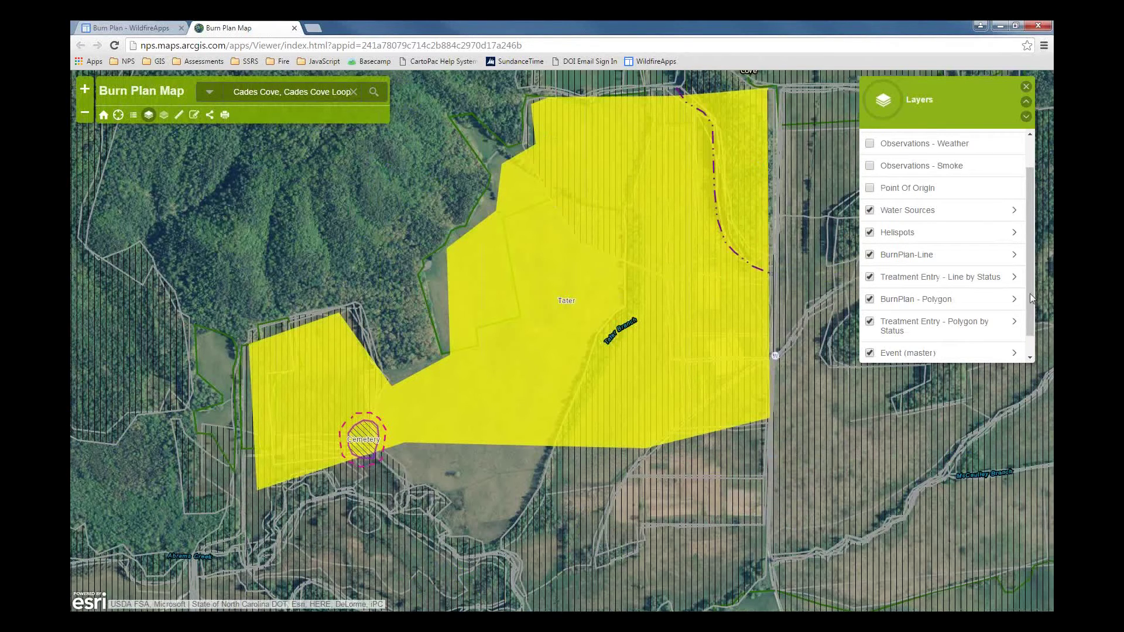
left_click(870, 353)
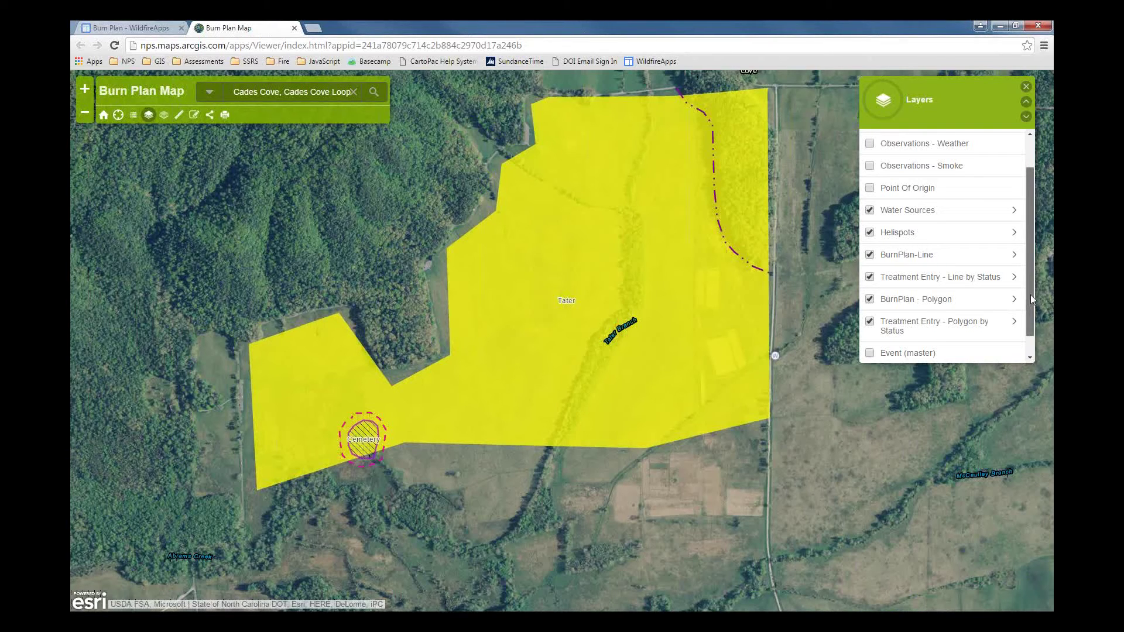
left_click_drag(1030, 293, 1027, 258)
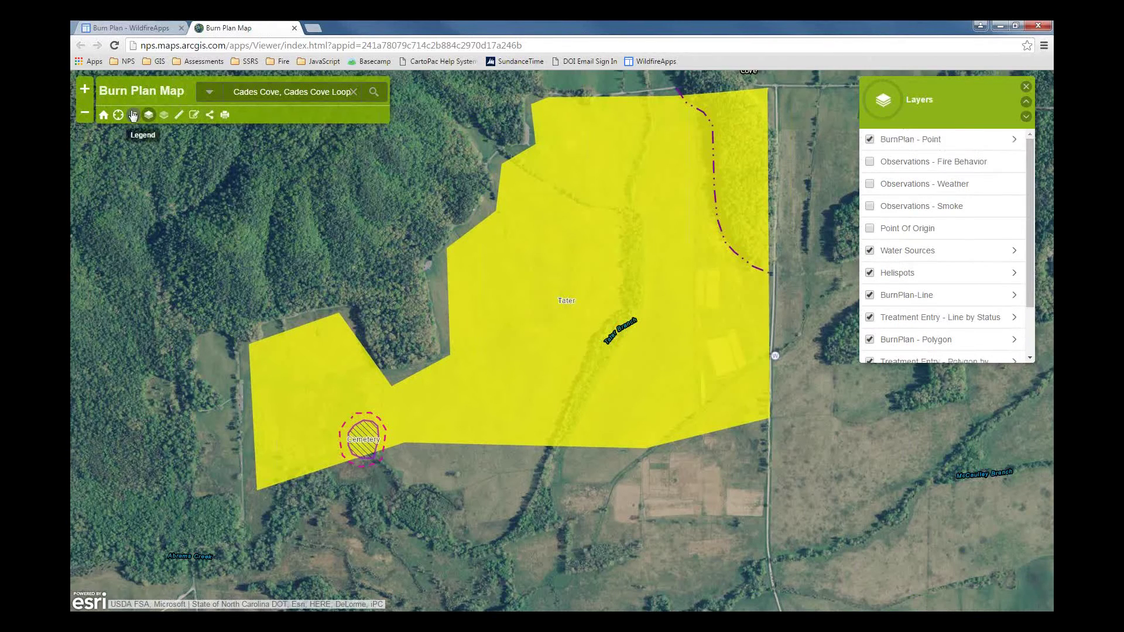
Step: Read the Burn Plan Map's legend from the BurnPlan point symbols down to the polygon treatment statuses
left_click(134, 116)
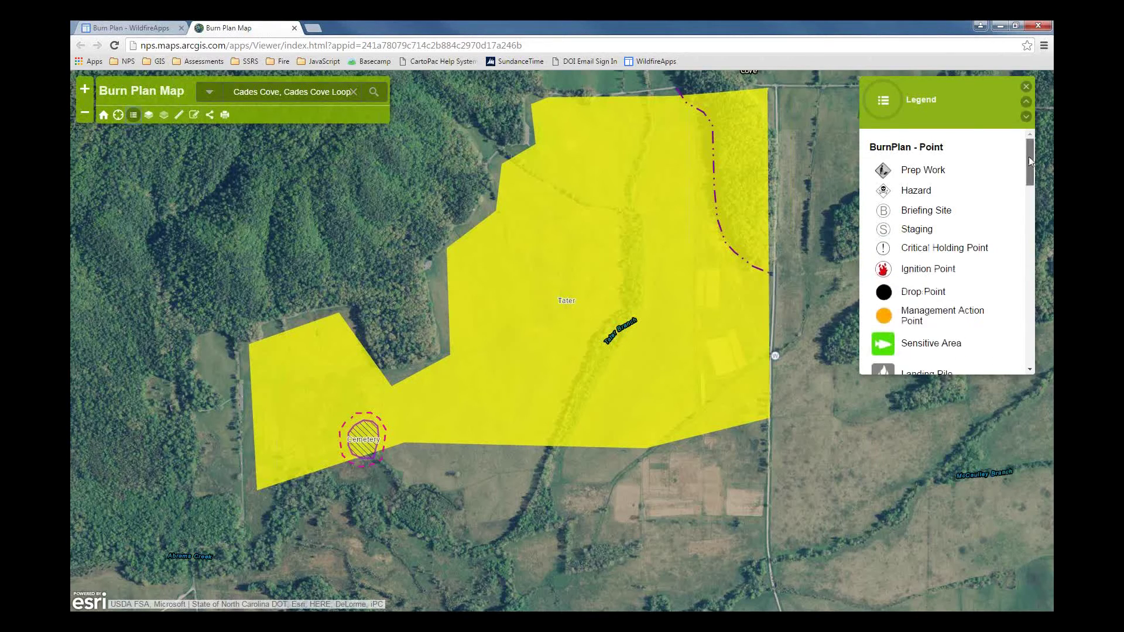
left_click_drag(1028, 156, 1028, 160)
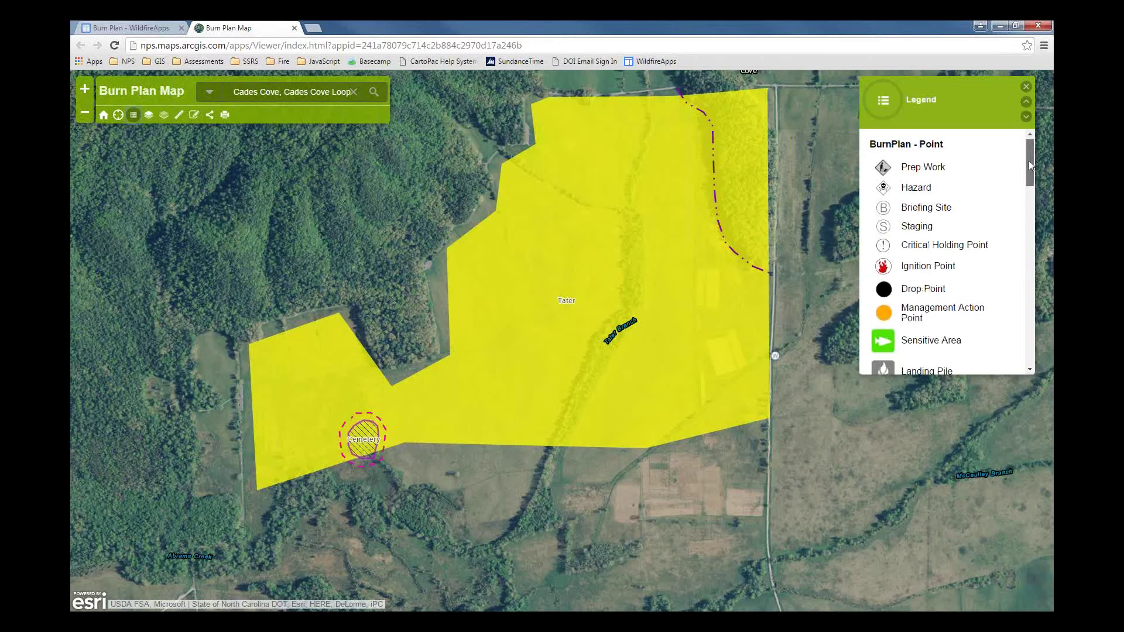
scroll(1027, 161, "down", 1)
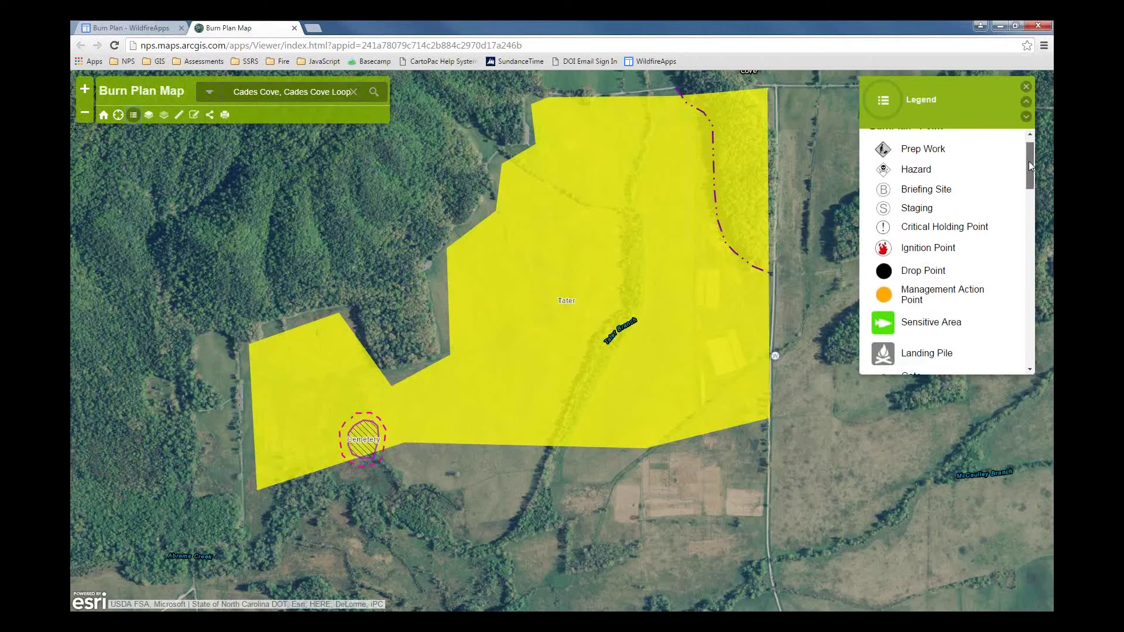
left_click_drag(1029, 162, 1027, 337)
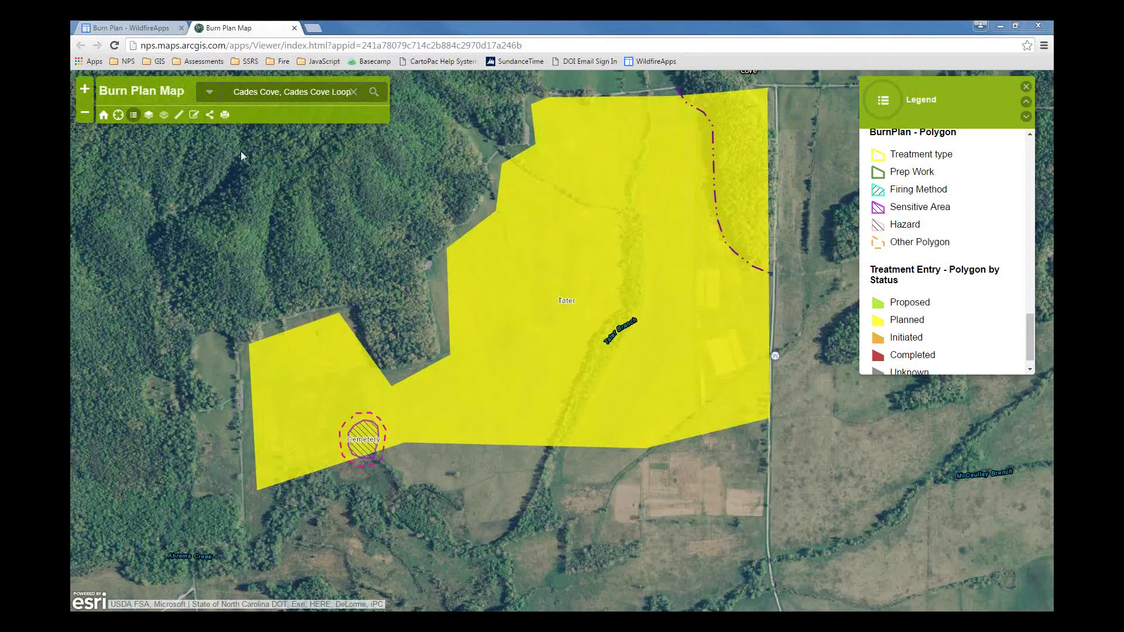
Step: Draw a four-sided Sensitive Area polygon in the northeast corner of the Tater treatment area
left_click(194, 115)
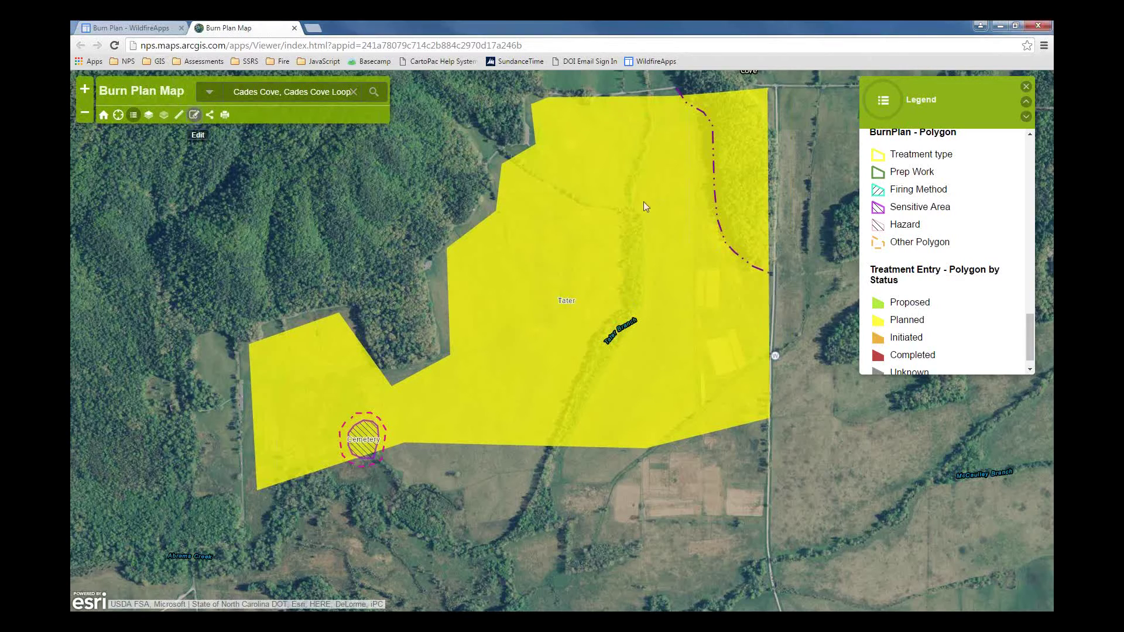
left_click_drag(1029, 164, 1029, 171)
left_click(954, 160)
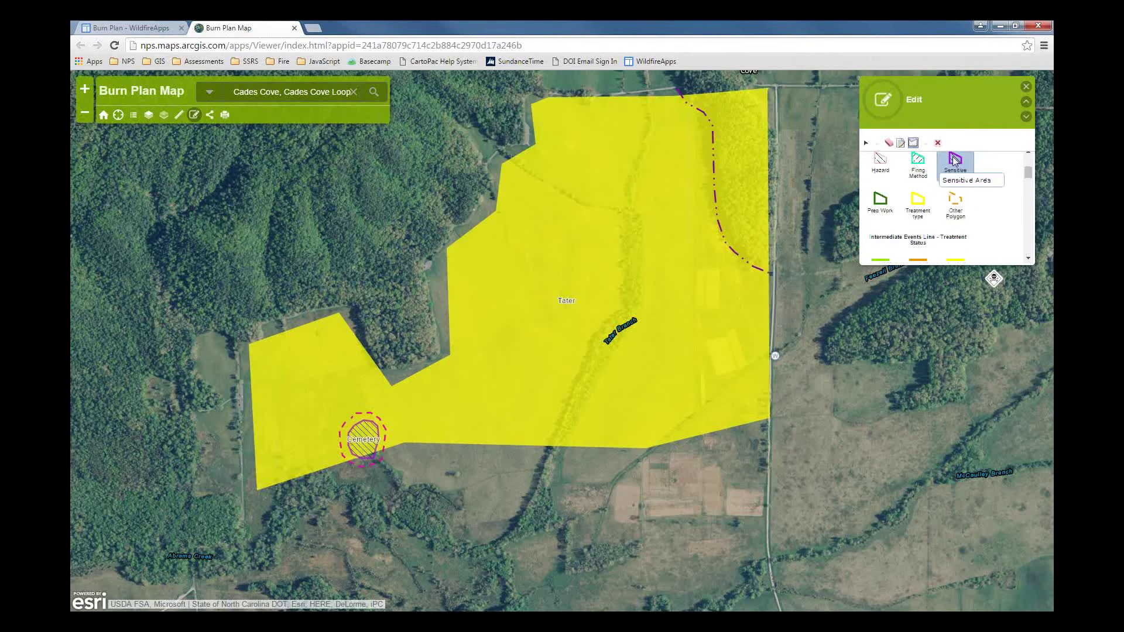
left_click(729, 97)
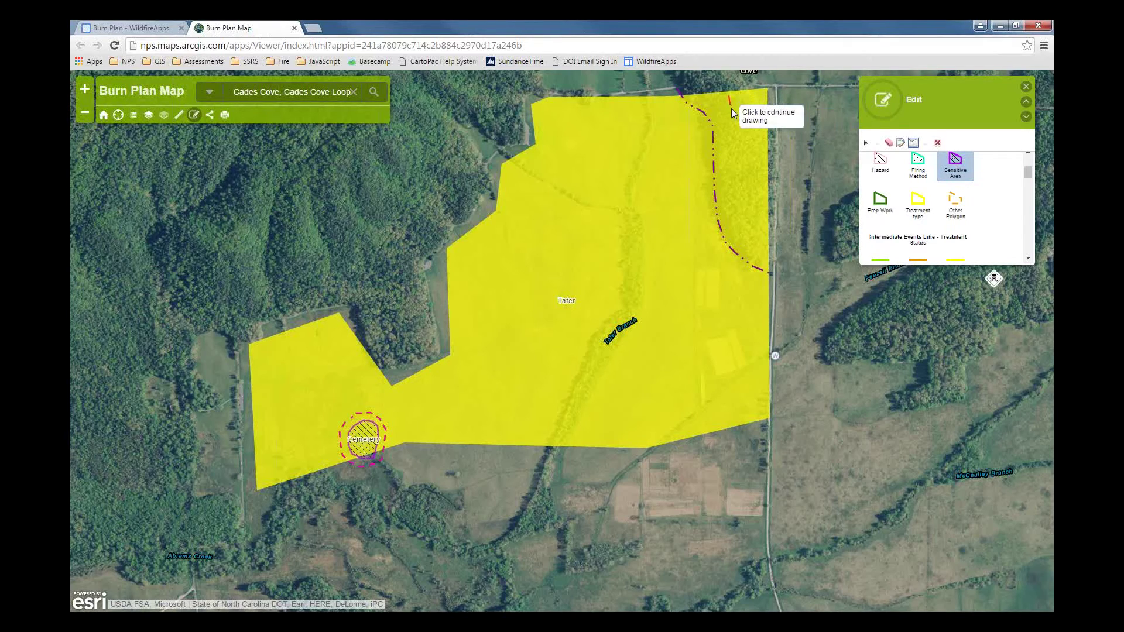
left_click(732, 122)
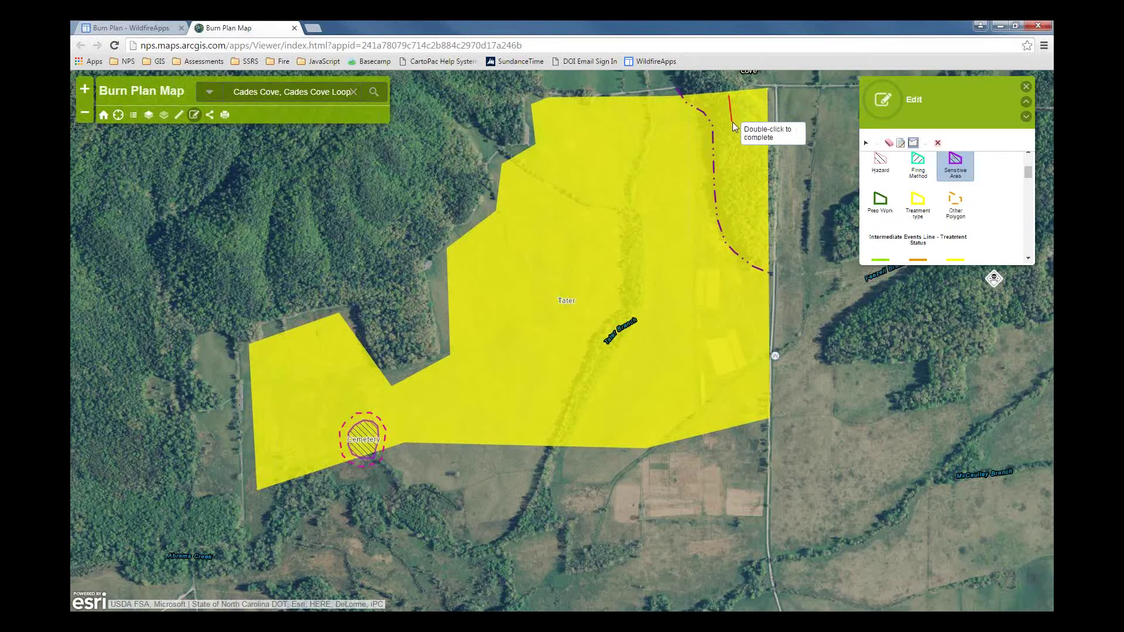
left_click(764, 124)
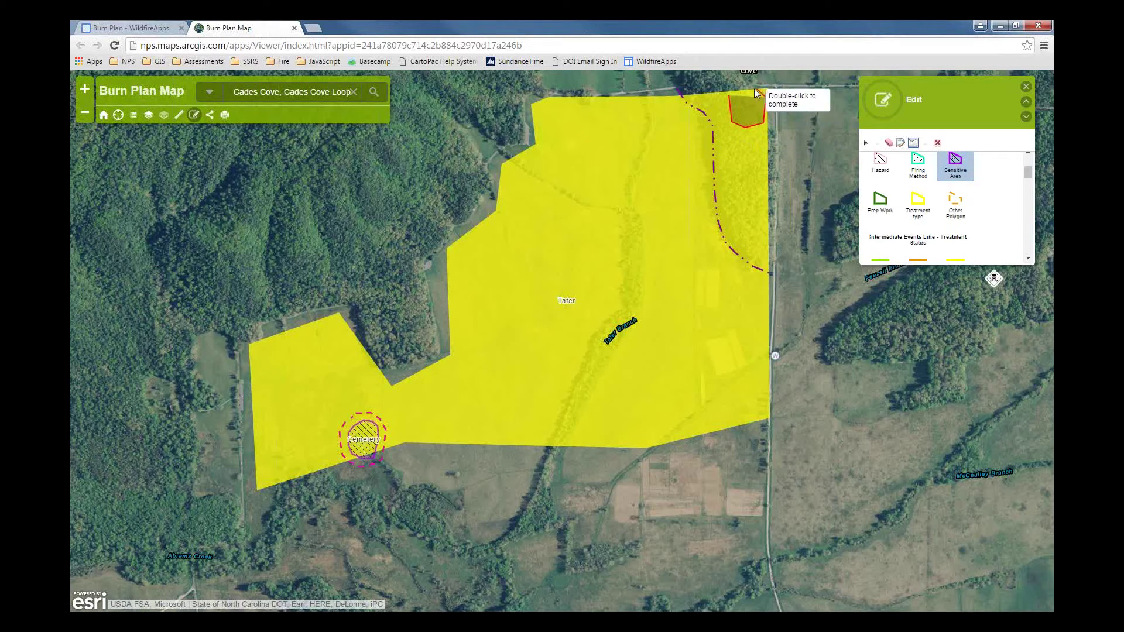
double_click(731, 95)
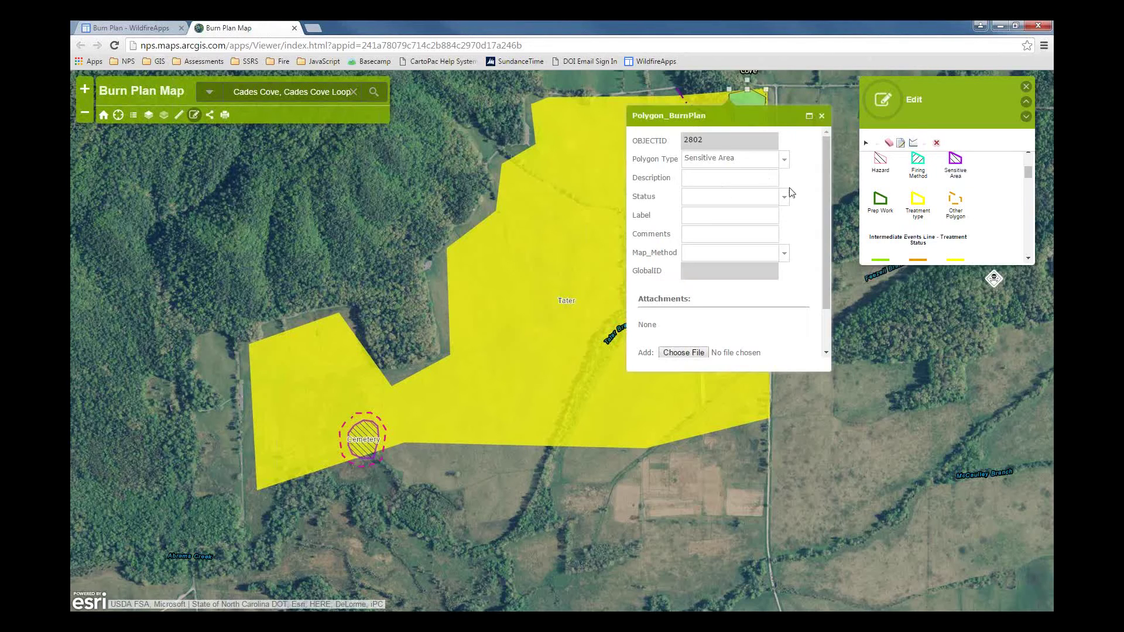
Step: Label the new Sensitive Area polygon Cemetery, set its status to NA and close its attribute form
left_click(713, 180)
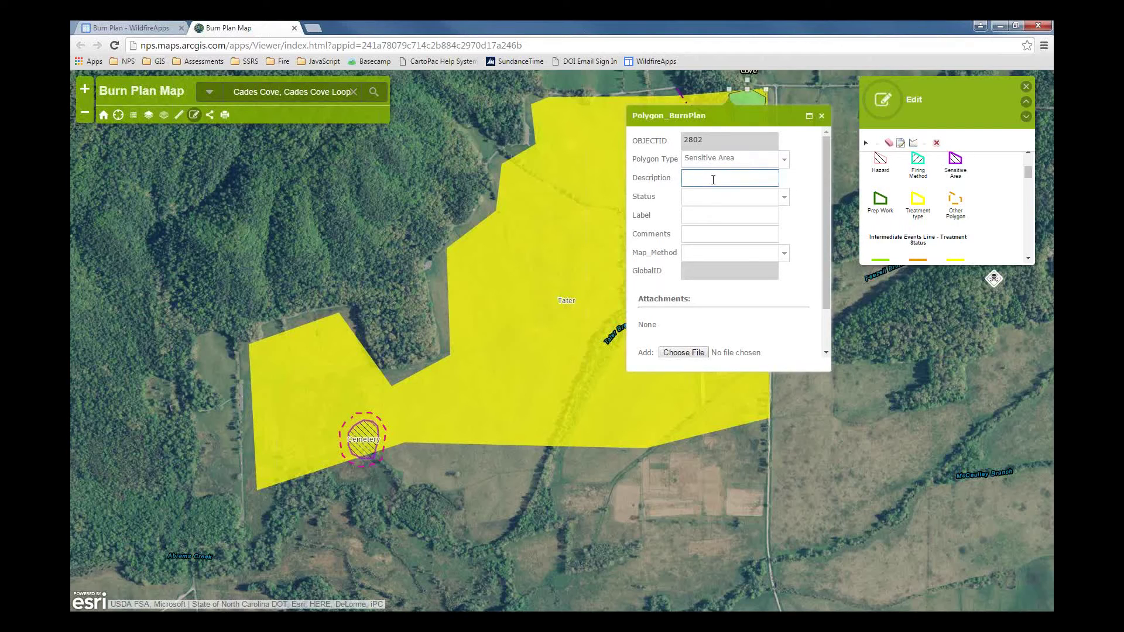
left_click(694, 216)
type("Cemetery")
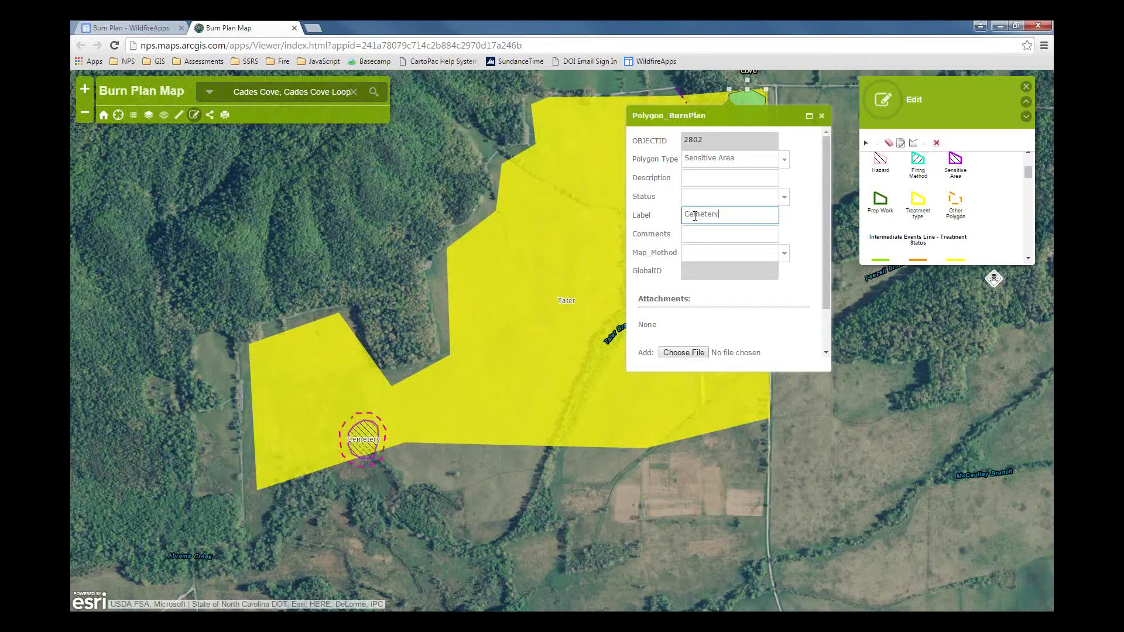
left_click(784, 198)
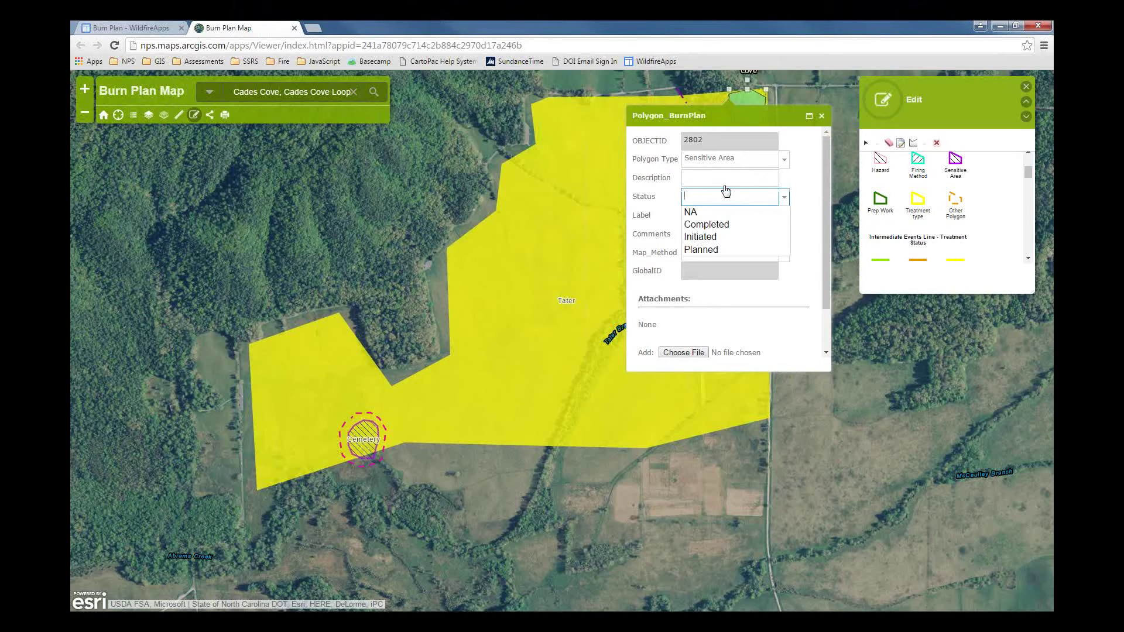
left_click(739, 212)
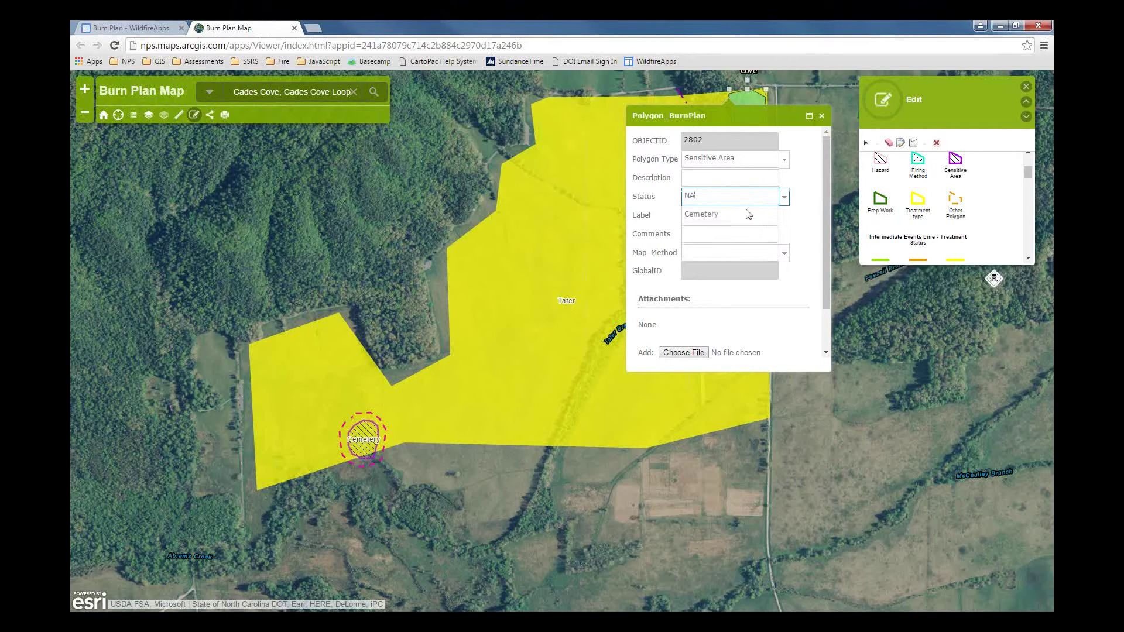
left_click(784, 198)
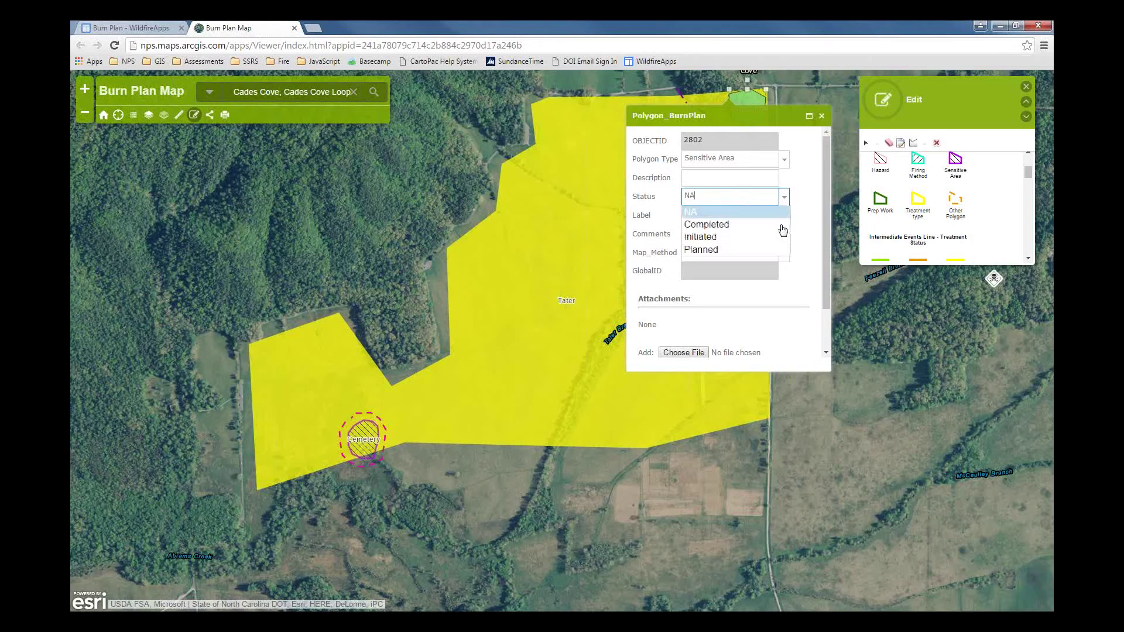
left_click(802, 196)
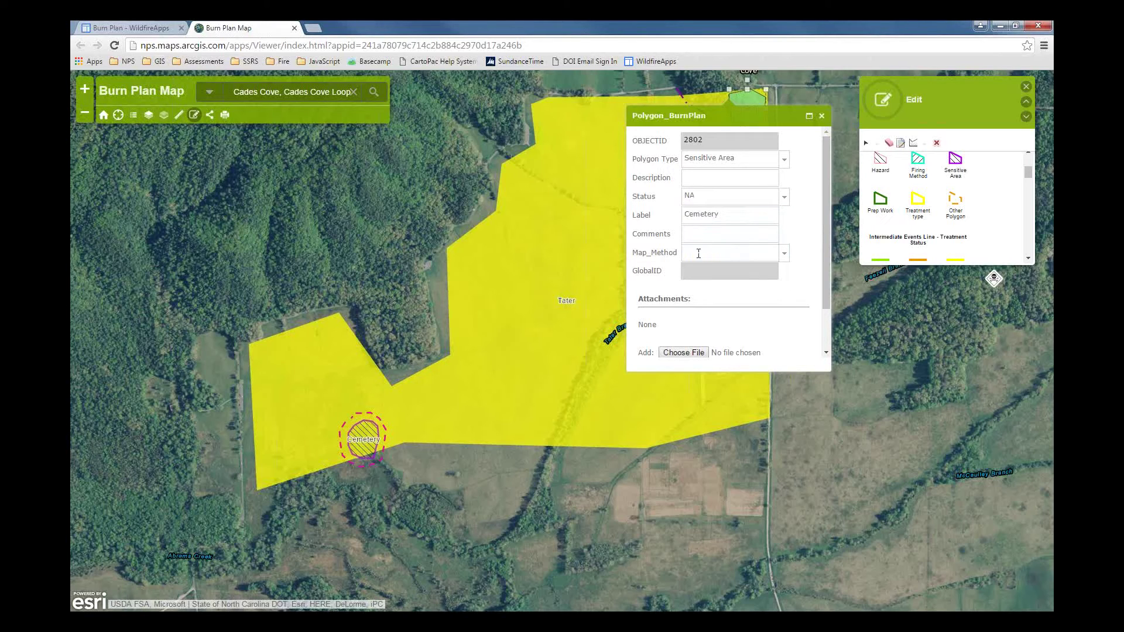
left_click(822, 117)
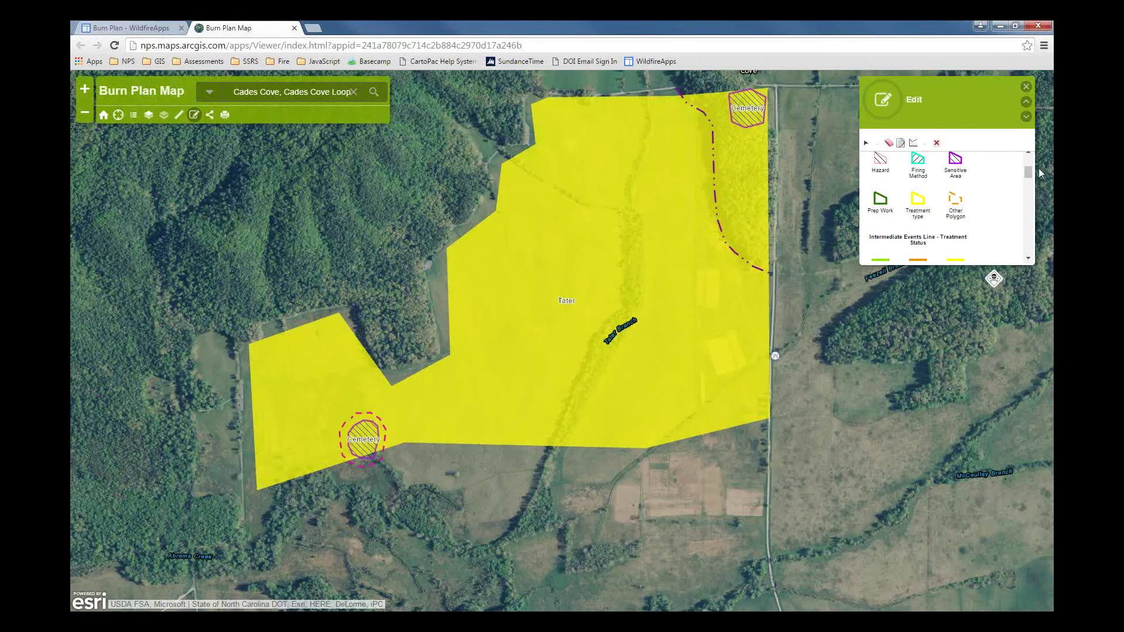
left_click_drag(1031, 175, 1031, 180)
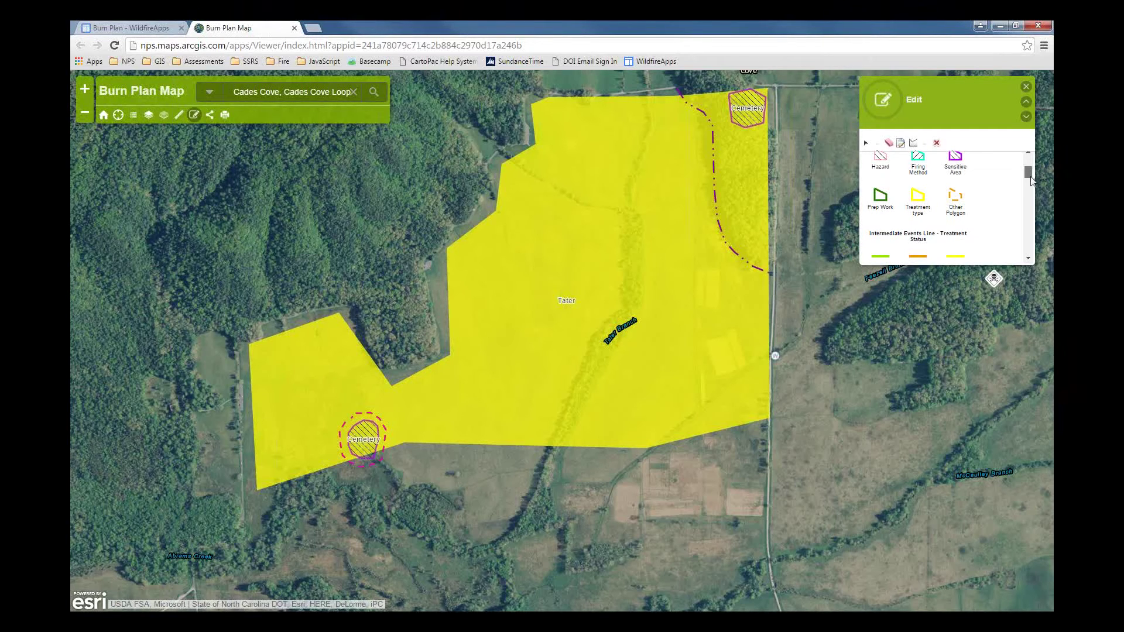
scroll(1031, 179, "down", 1)
scroll(1032, 174, "up", 2)
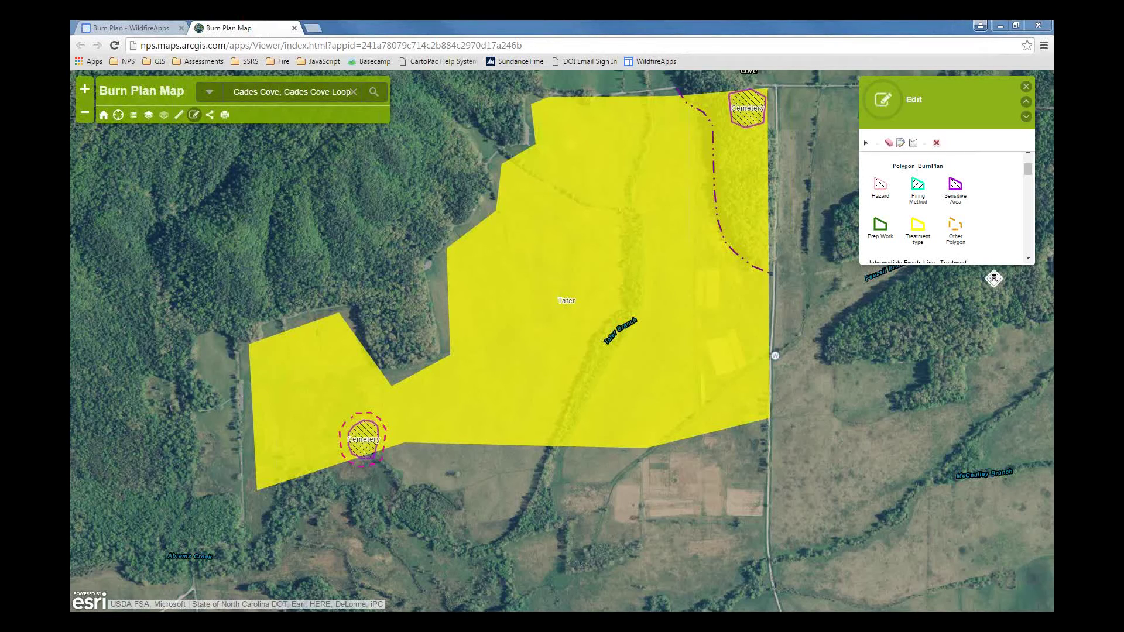
Step: Close the Burn Plan Map and open the site's Incident Data Collection page
left_click(293, 29)
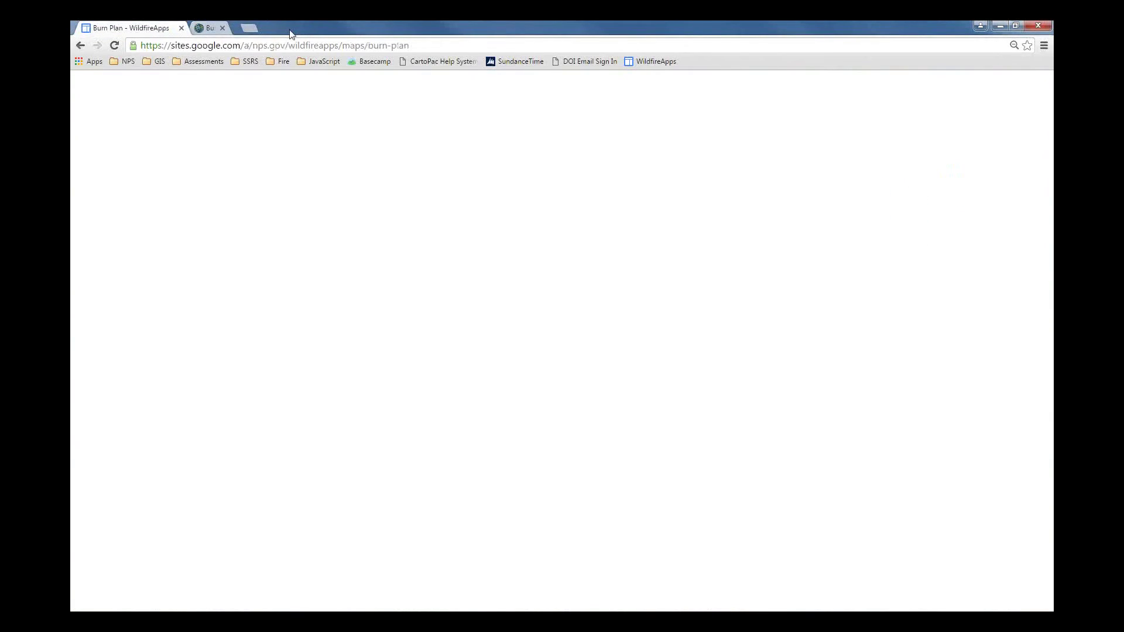
mouse_move(396, 250)
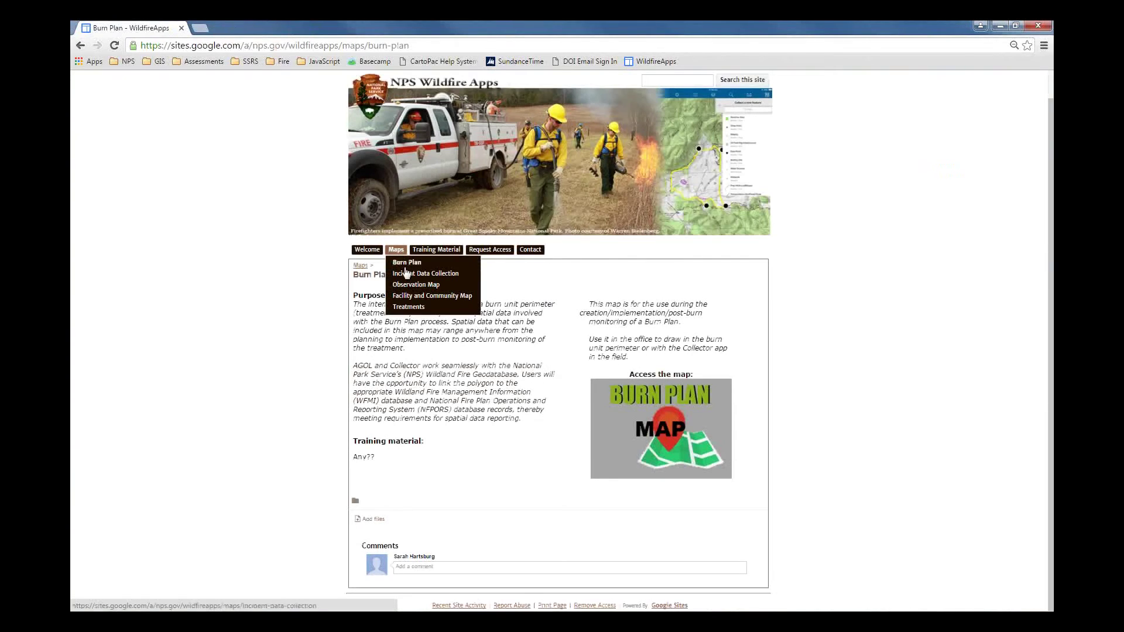
left_click(406, 272)
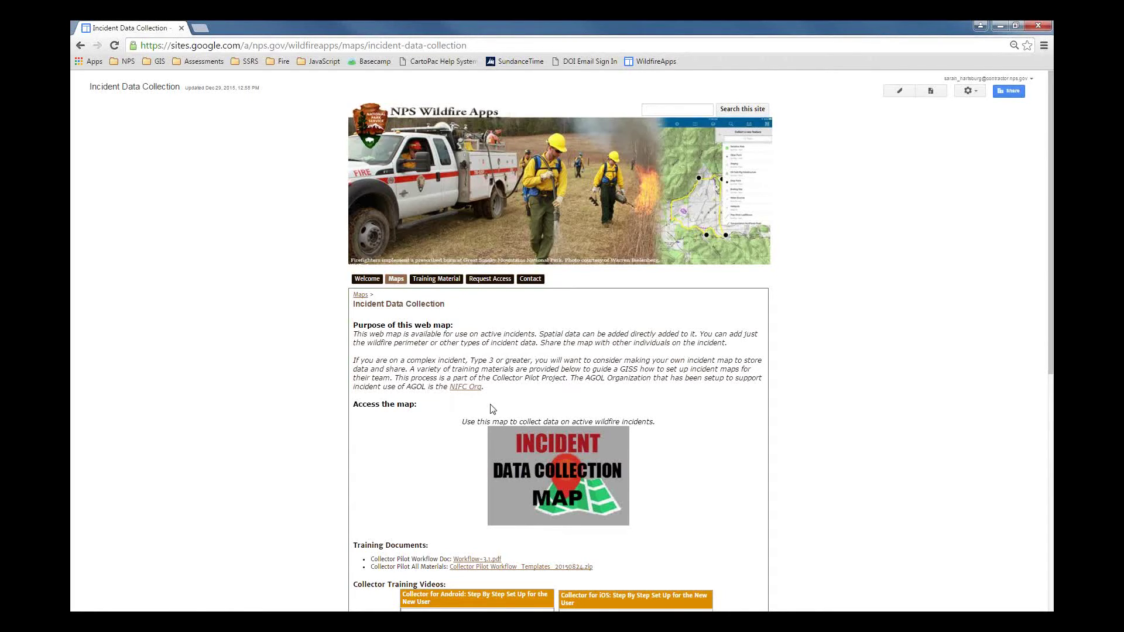
Step: Read the Incident Data Collection page from the map's purpose down to the training documents and training videos
scroll(493, 409, "down", 1)
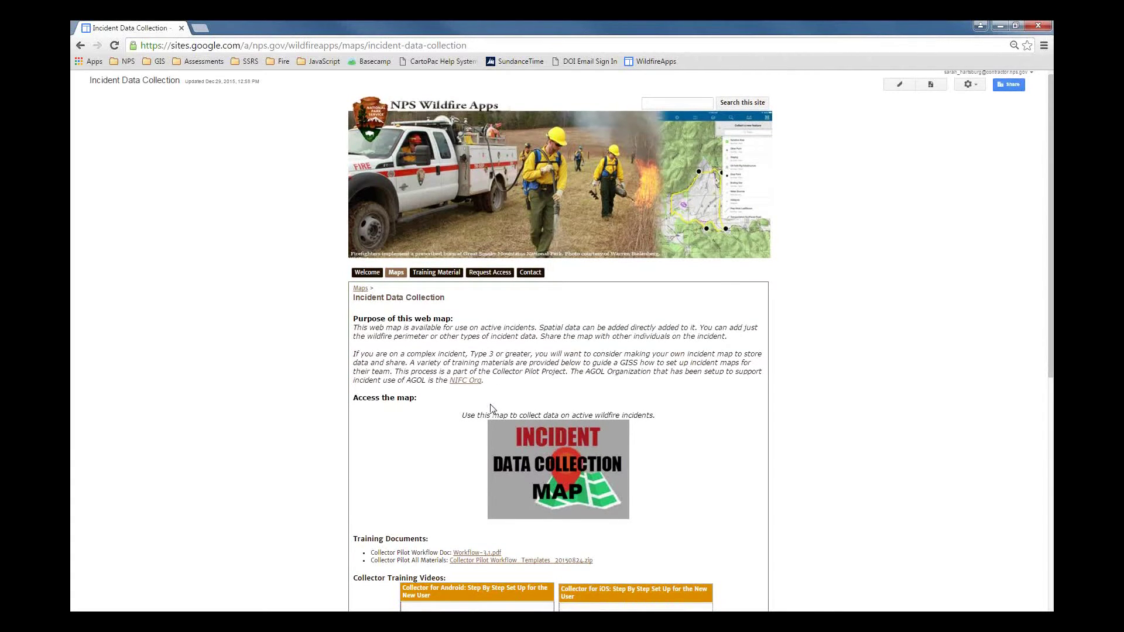
scroll(490, 409, "down", 1)
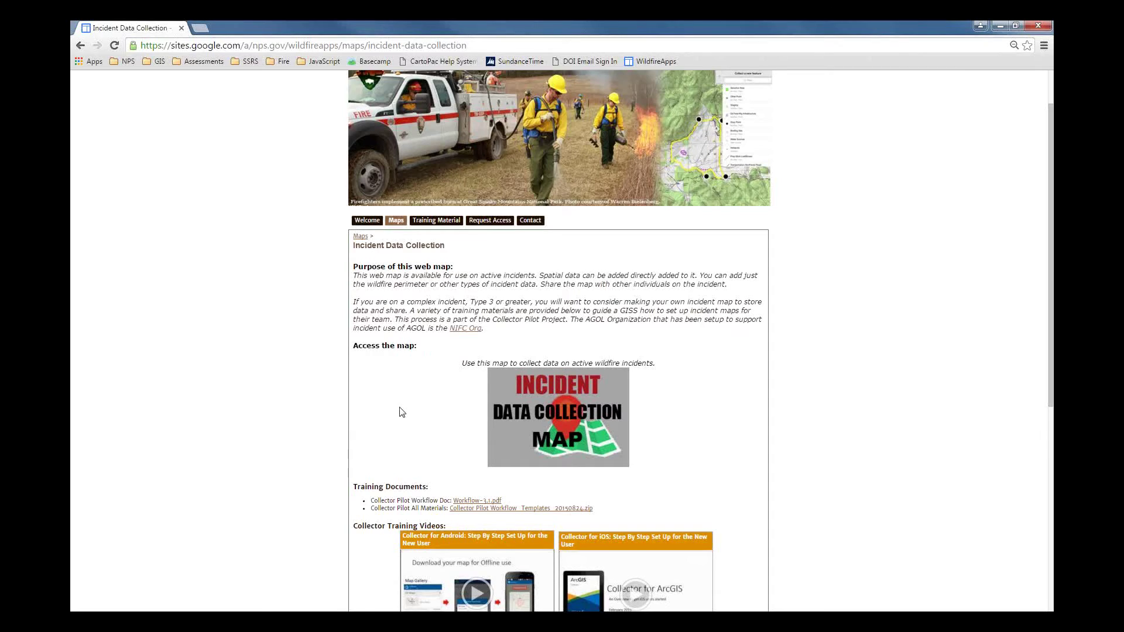
scroll(402, 412, "down", 1)
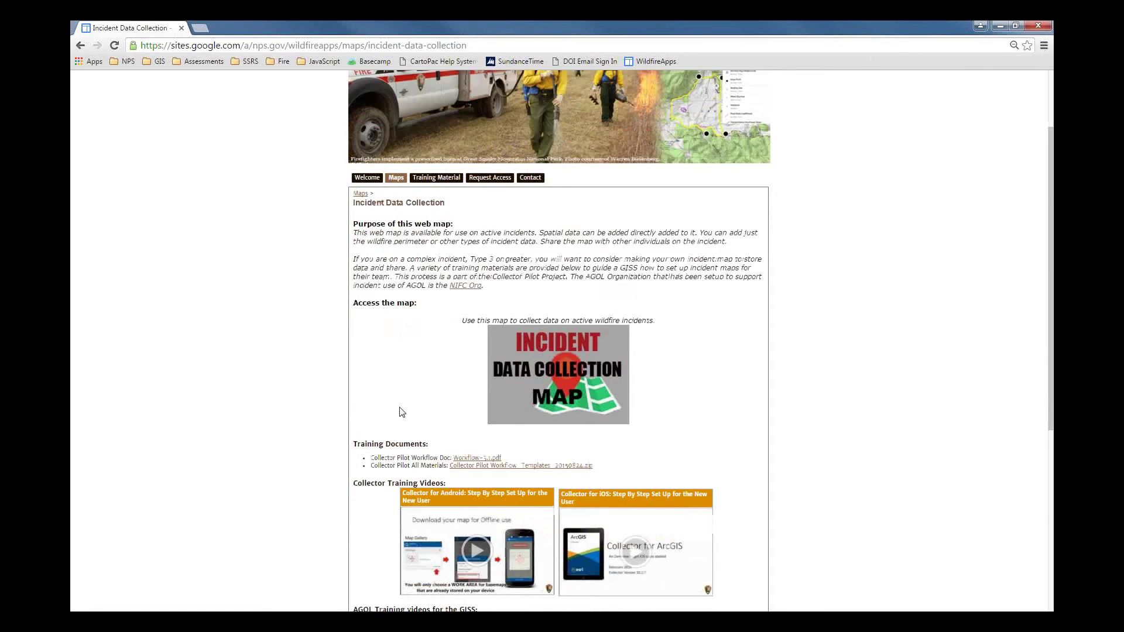
scroll(304, 233, "down", 2)
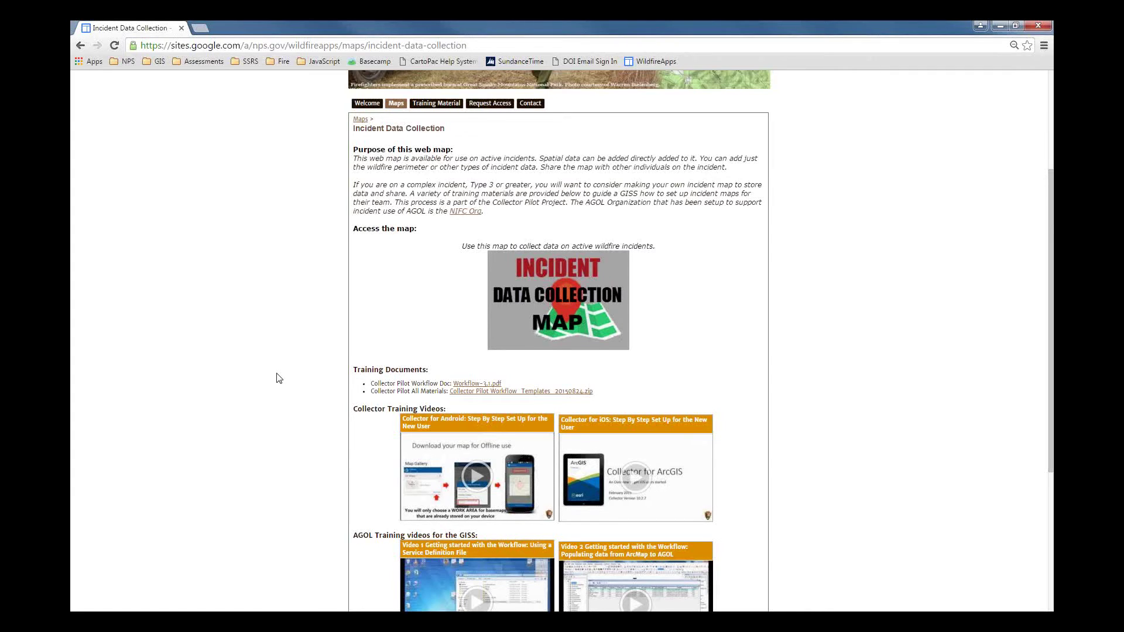
scroll(279, 378, "down", 1)
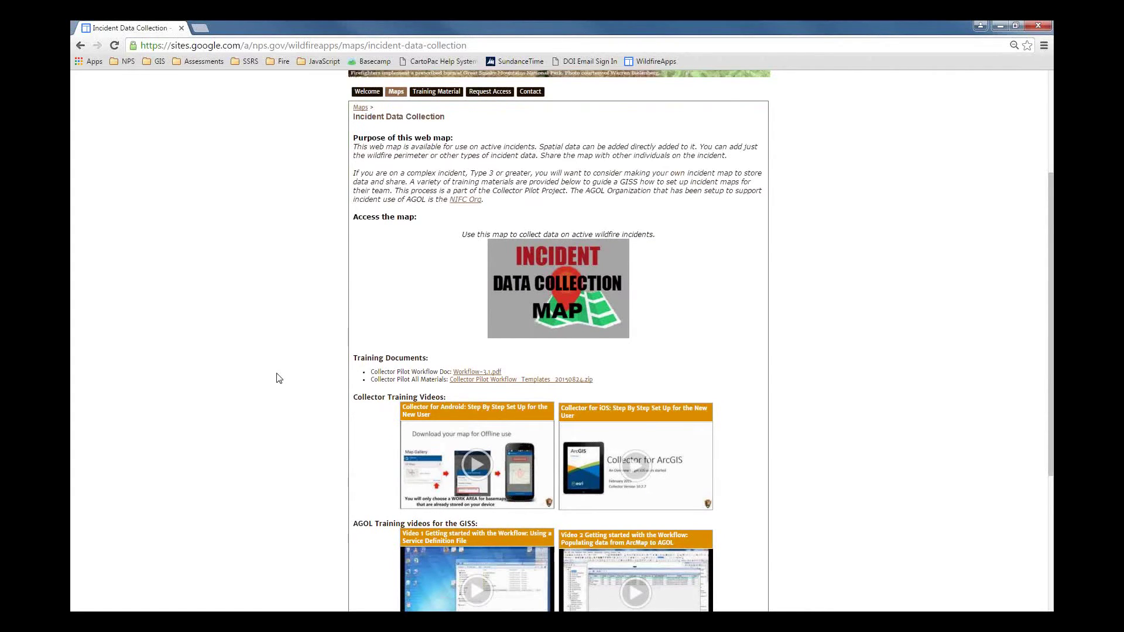
scroll(278, 378, "down", 1)
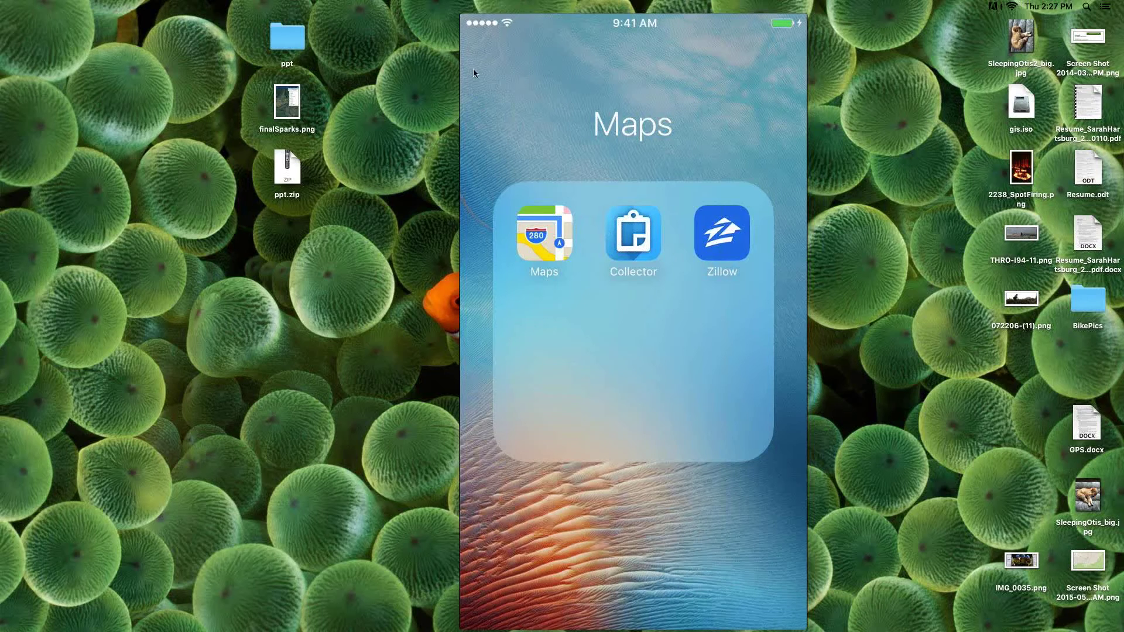
Step: Show the mirrored iPhone full screen in QuickTime Player and refresh Collector's list of all maps
mouse_move(236, 16)
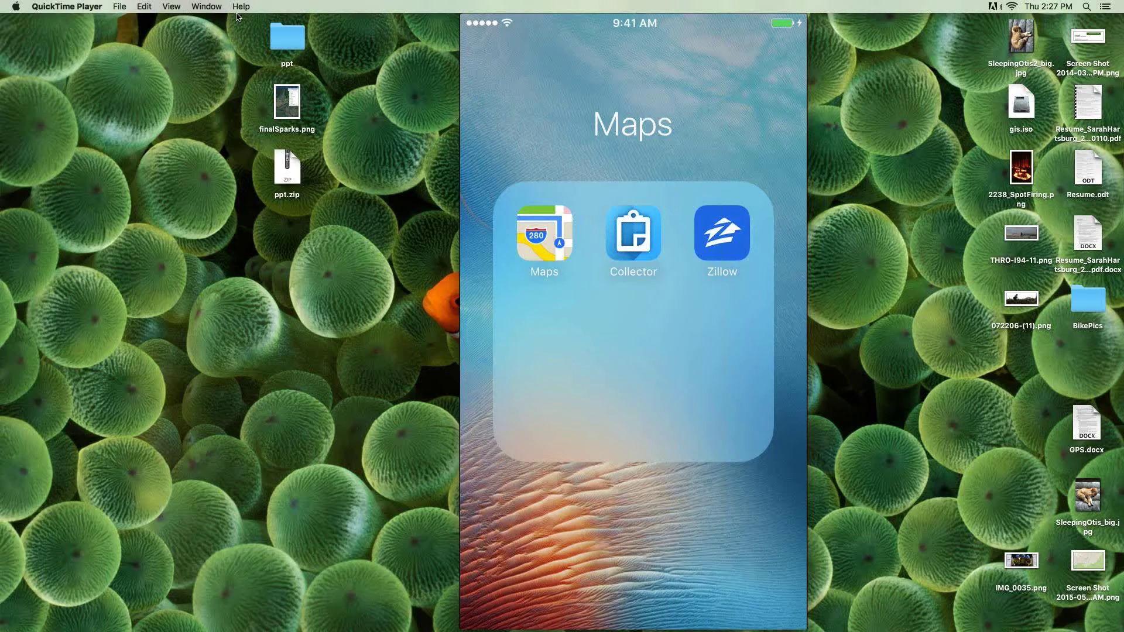
key("ctrl+super+f")
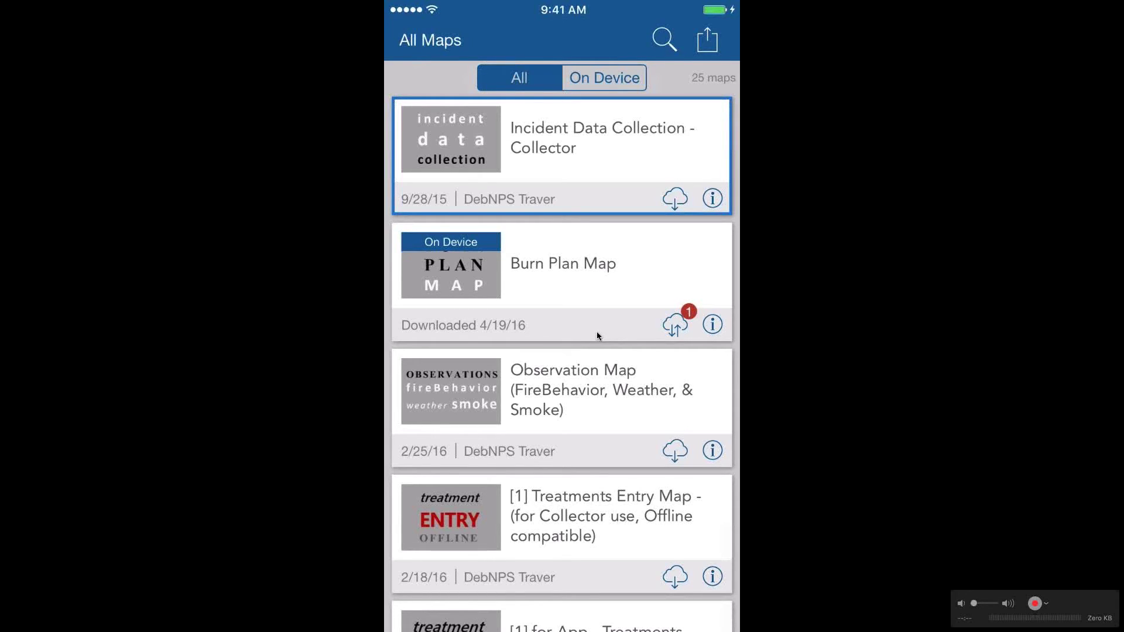
scroll(597, 333, "up", 3)
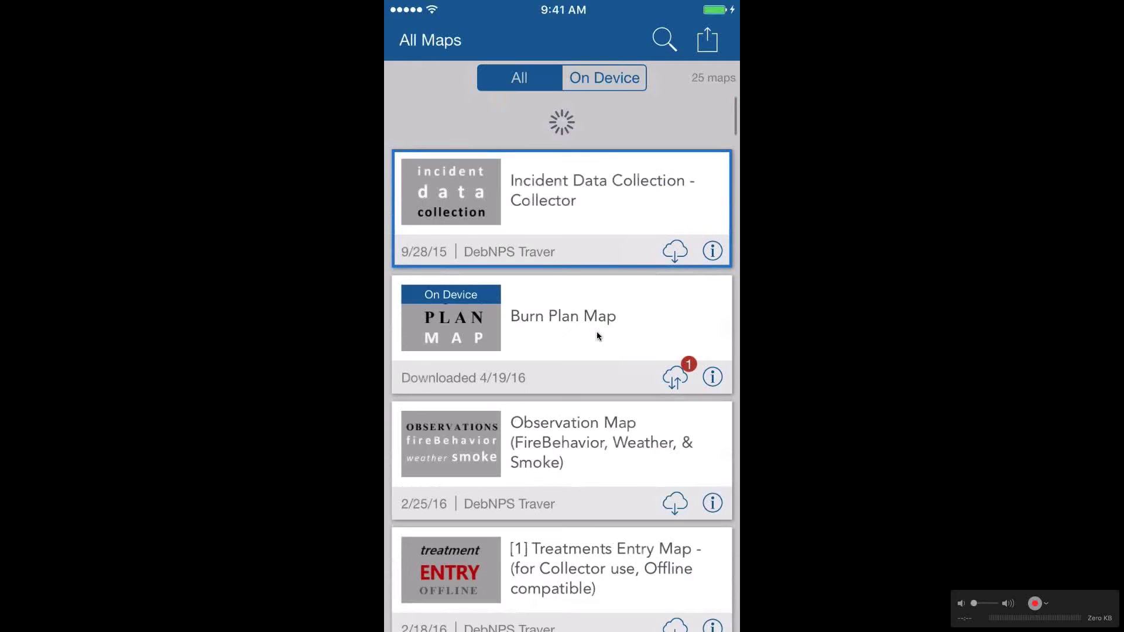
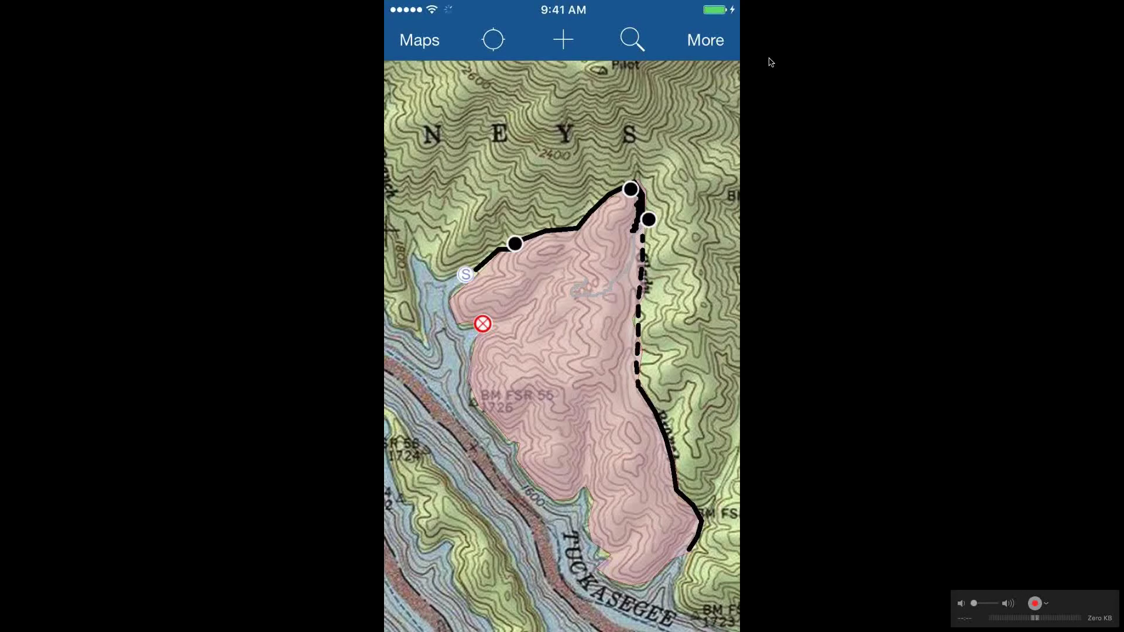
Step: Go through Collector's additional bookmark, layer and measure tools and open the Basemaps gallery
left_click(715, 45)
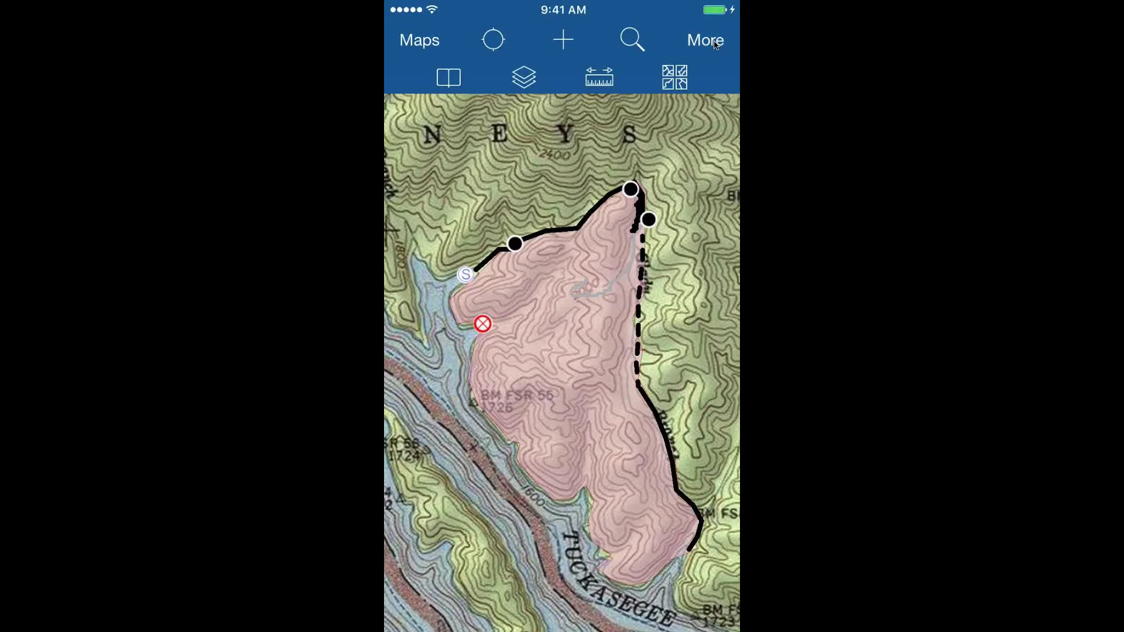
mouse_move(967, 215)
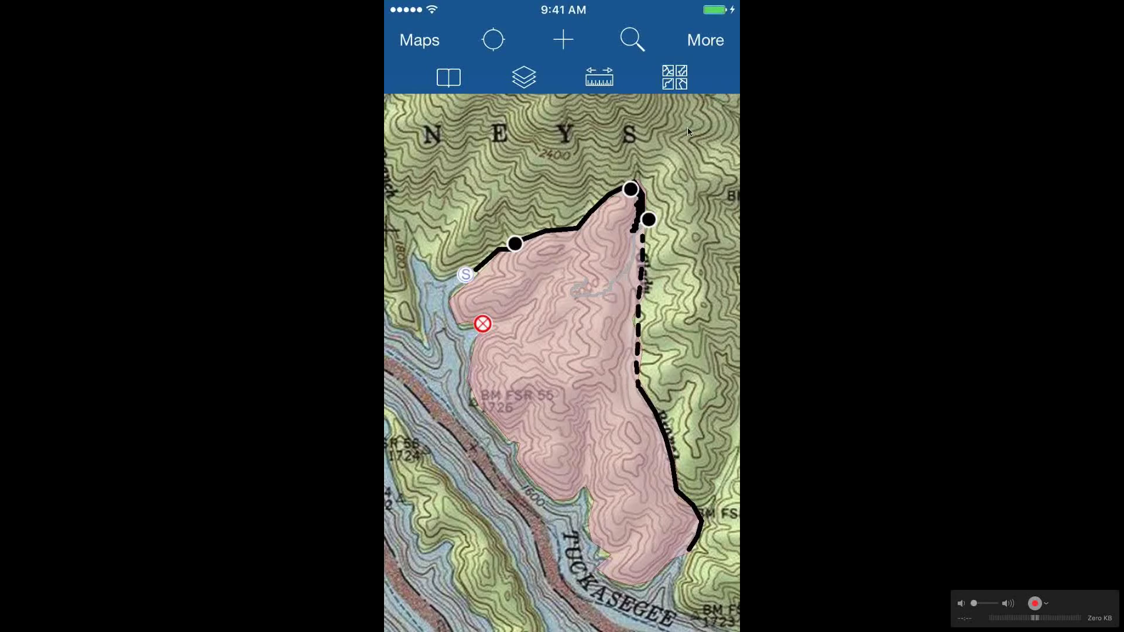
left_click(452, 79)
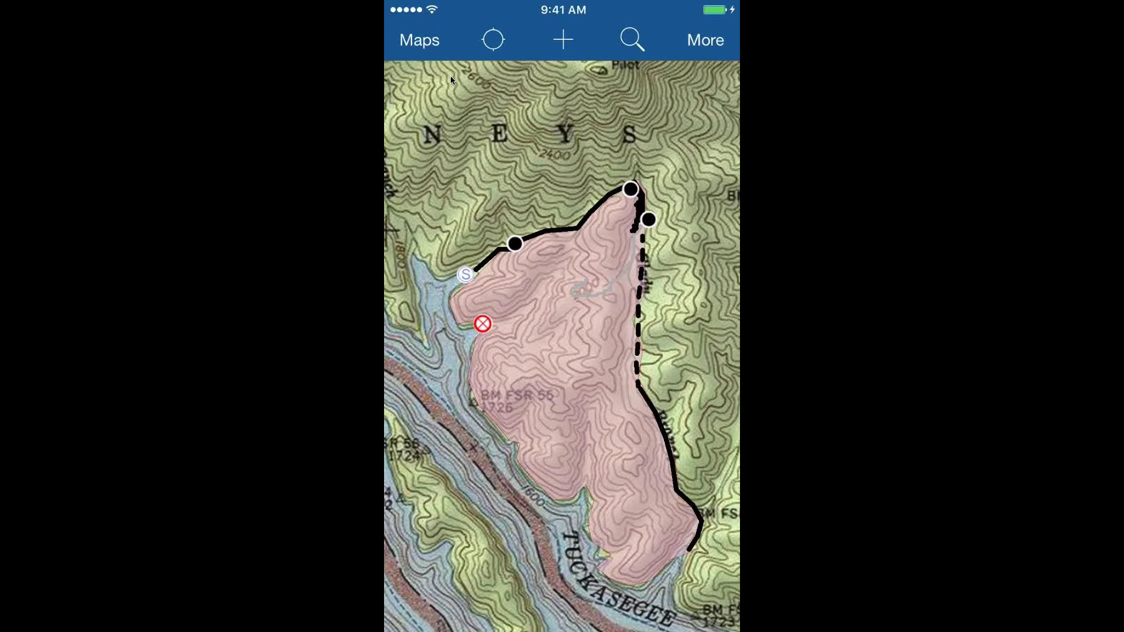
left_click(416, 69)
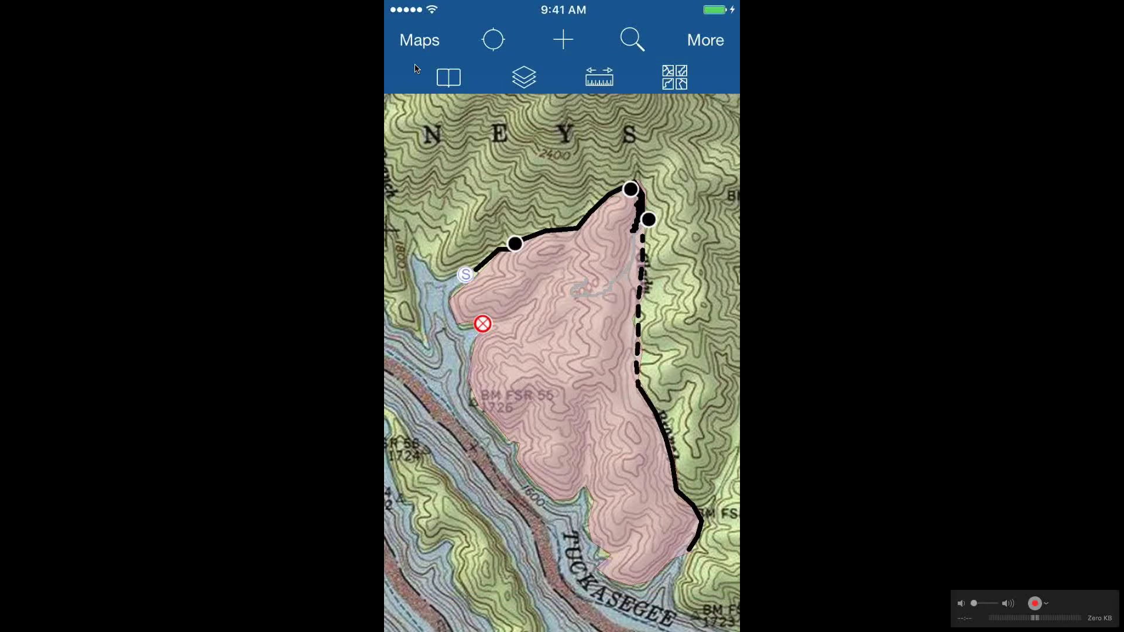
left_click(523, 76)
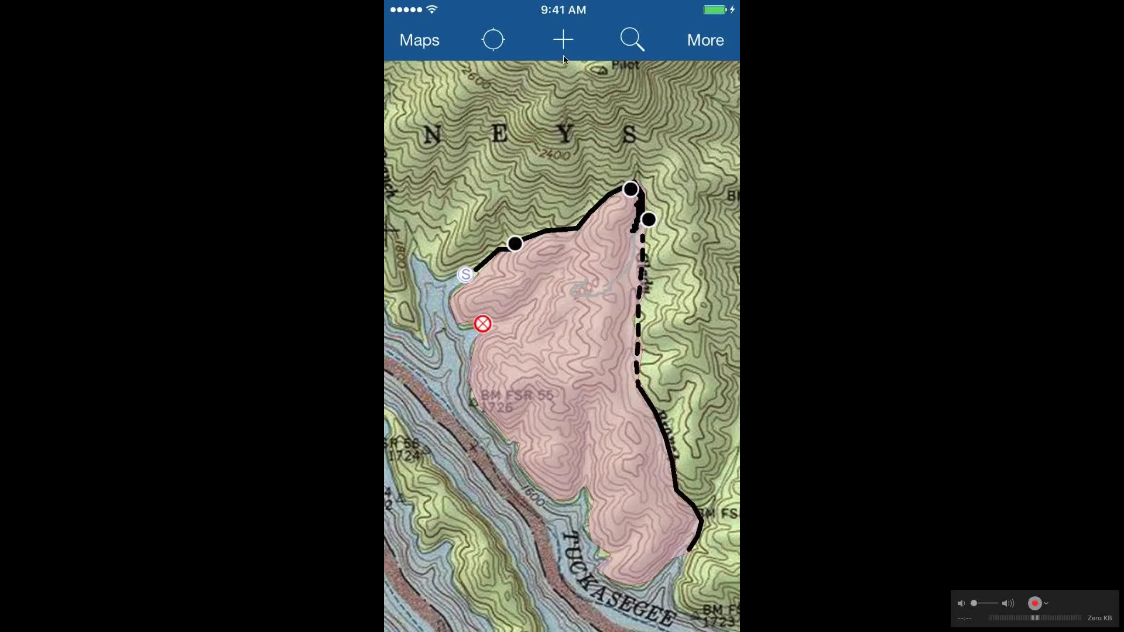
left_click(563, 40)
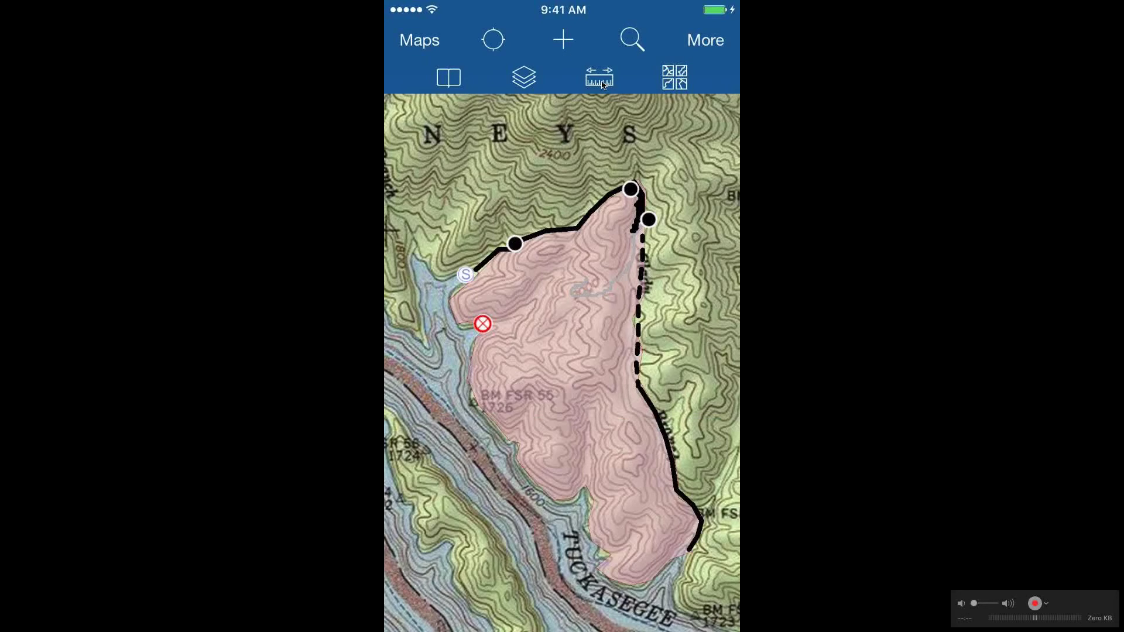
left_click(693, 90)
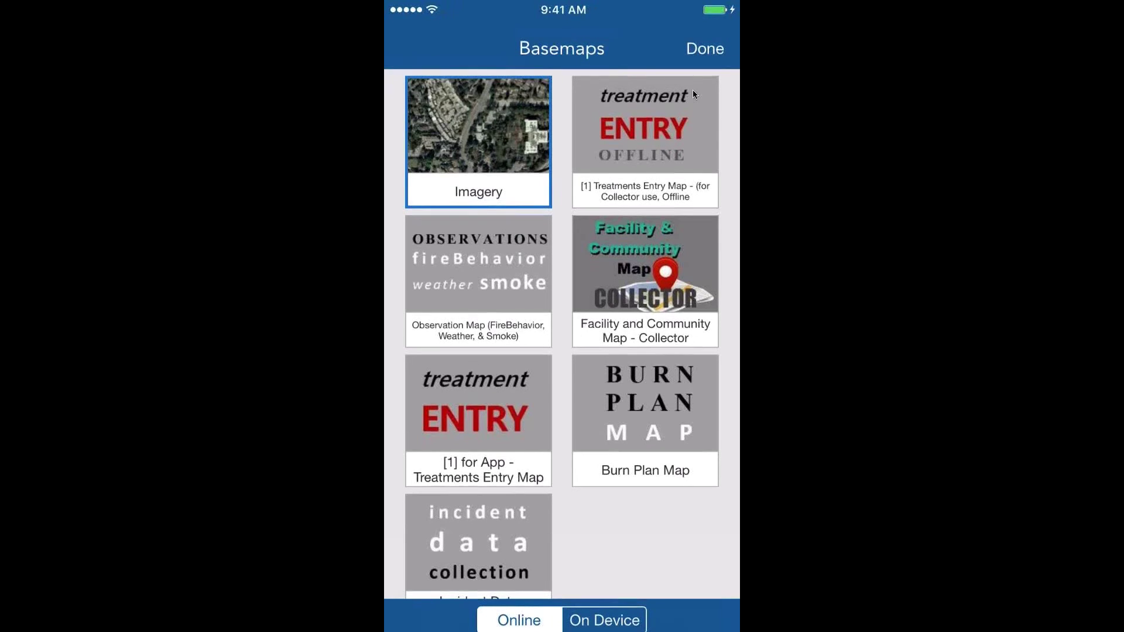
Step: Close the basemap gallery and collect a Spot Fire point north of the fire perimeter, placing it on the map and submitting it
left_click(693, 89)
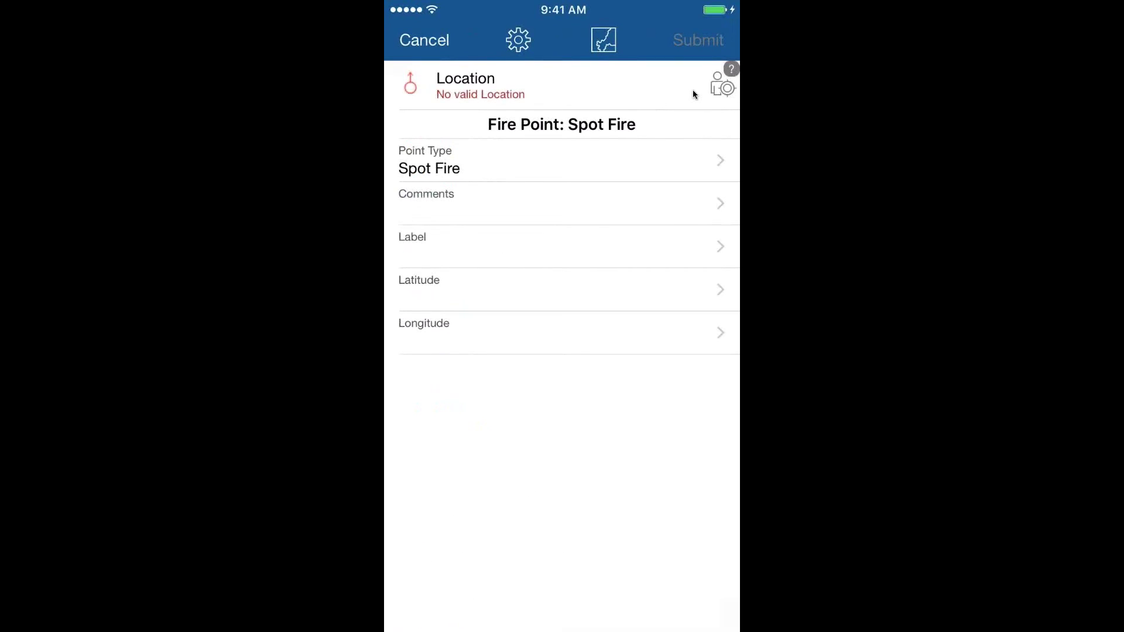
left_click(607, 39)
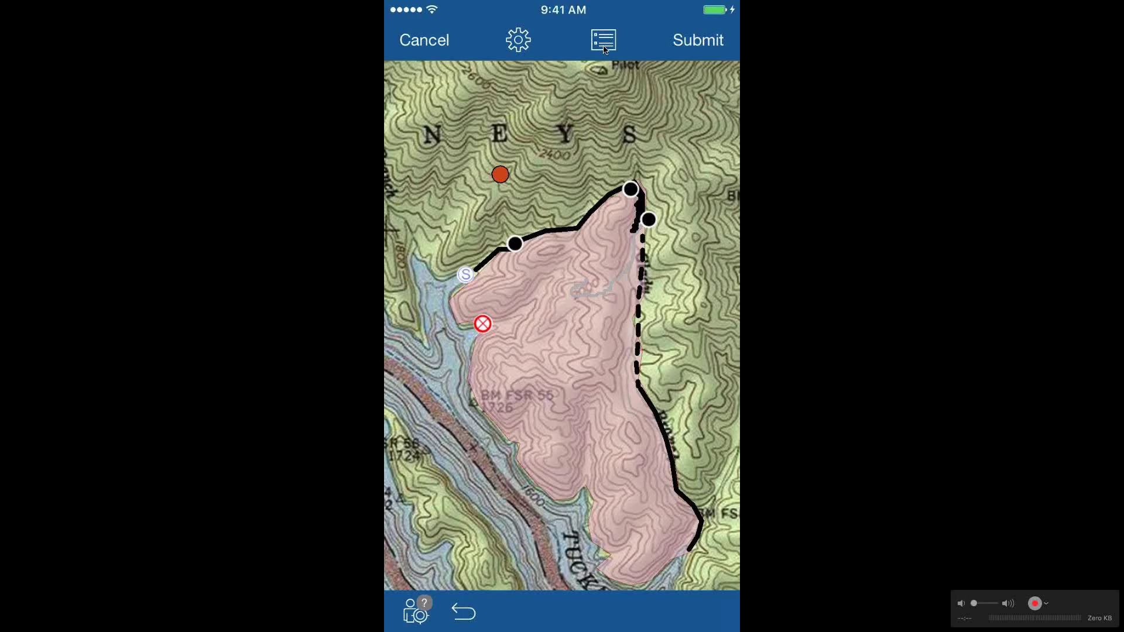
left_click(605, 48)
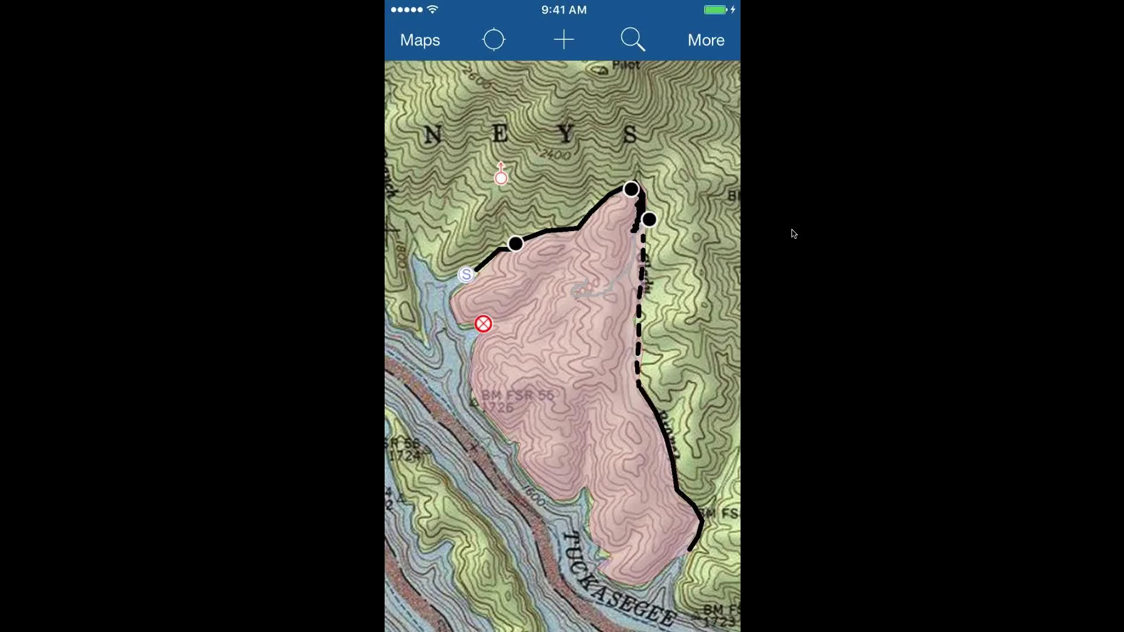
Step: Leave the full-screen phone view and switch back to the beginning of the Incident Data Collection page in the Chrome browser
key("Escape")
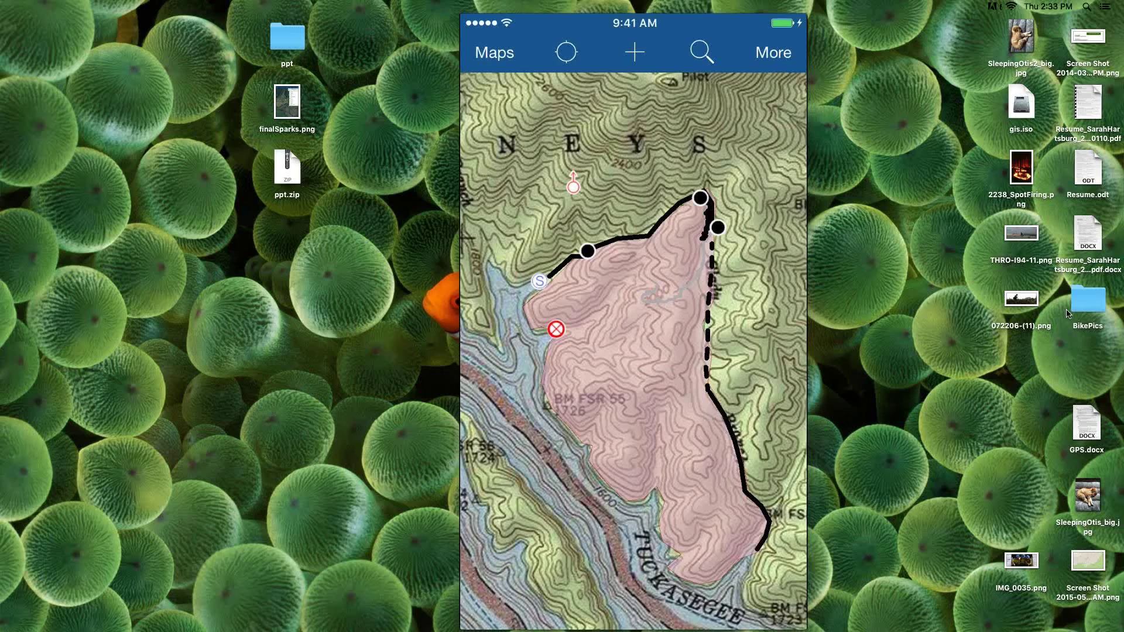
mouse_move(682, 293)
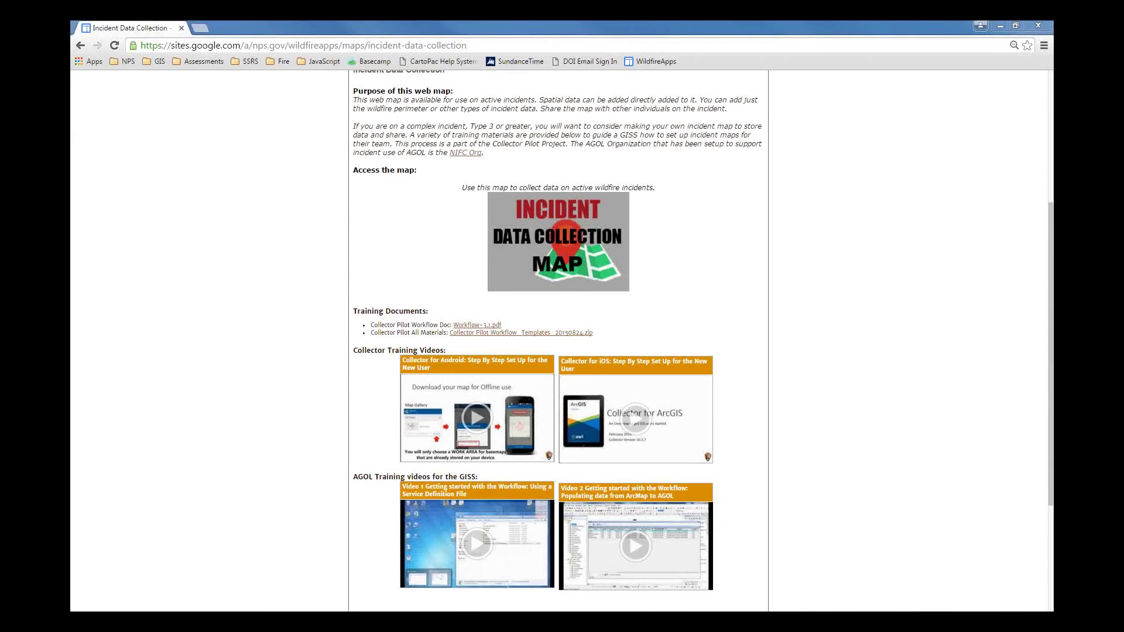
left_click(835, 342)
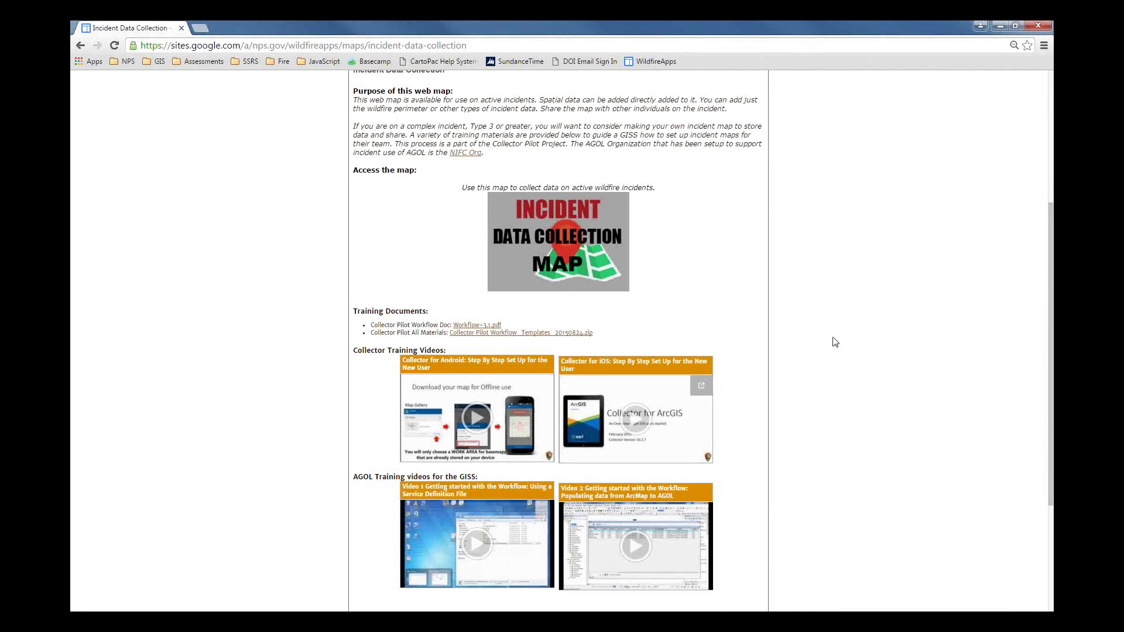
scroll(834, 342, "up", 2)
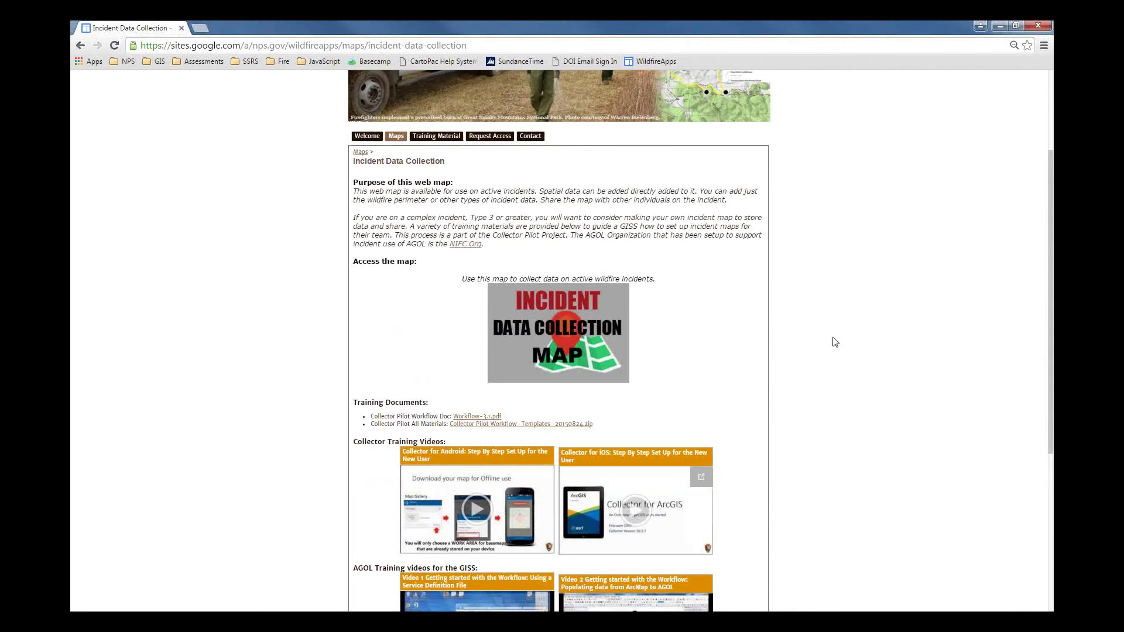
scroll(834, 343, "up", 3)
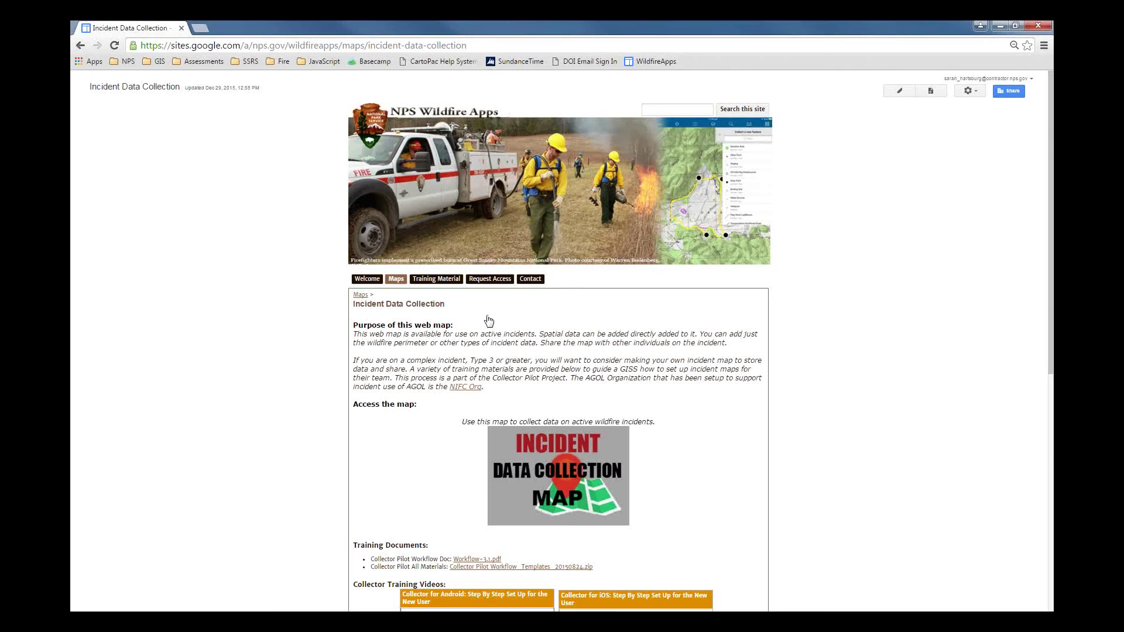
Step: Open the site's Request Access page and go through the form's contact, region, ArcGIS Online account and map access questions
left_click(507, 283)
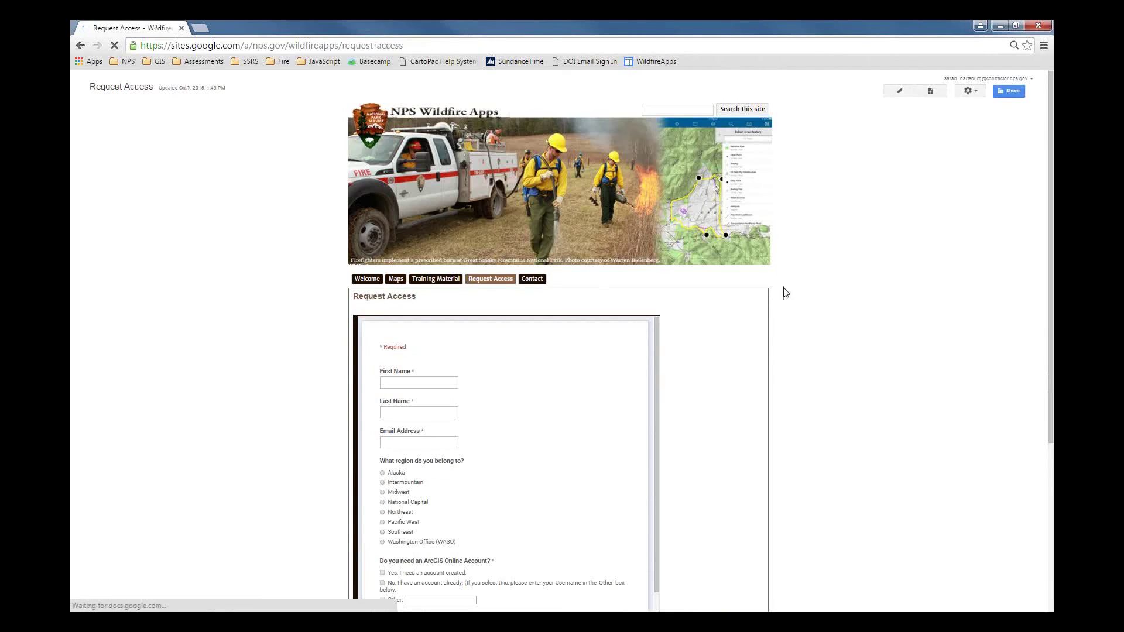
scroll(785, 292, "down", 5)
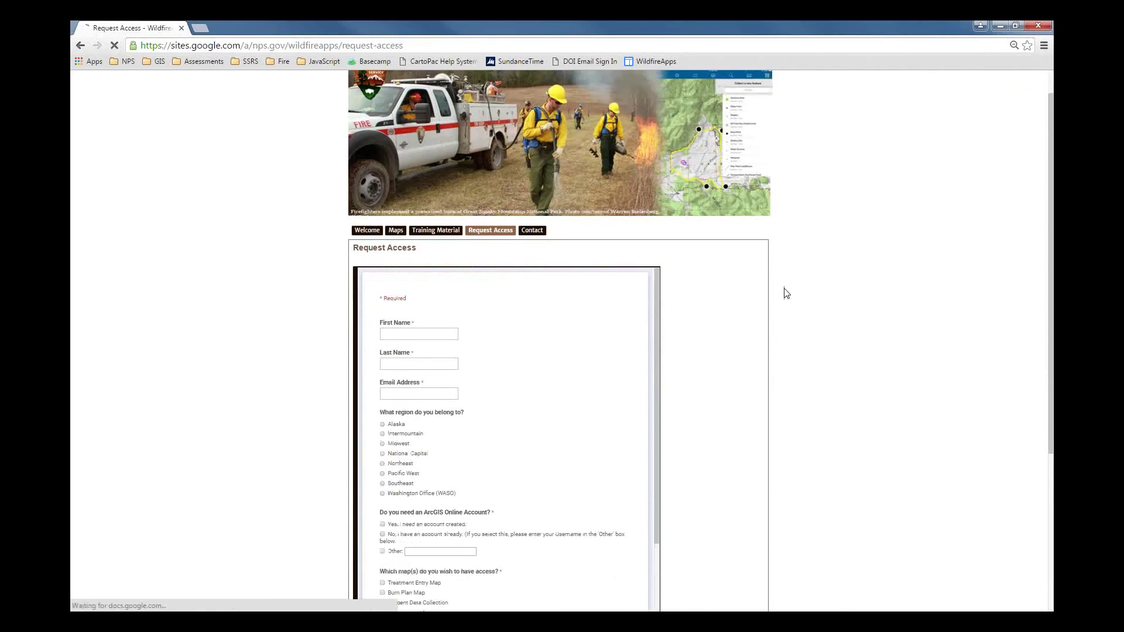
scroll(567, 266, "up", 1)
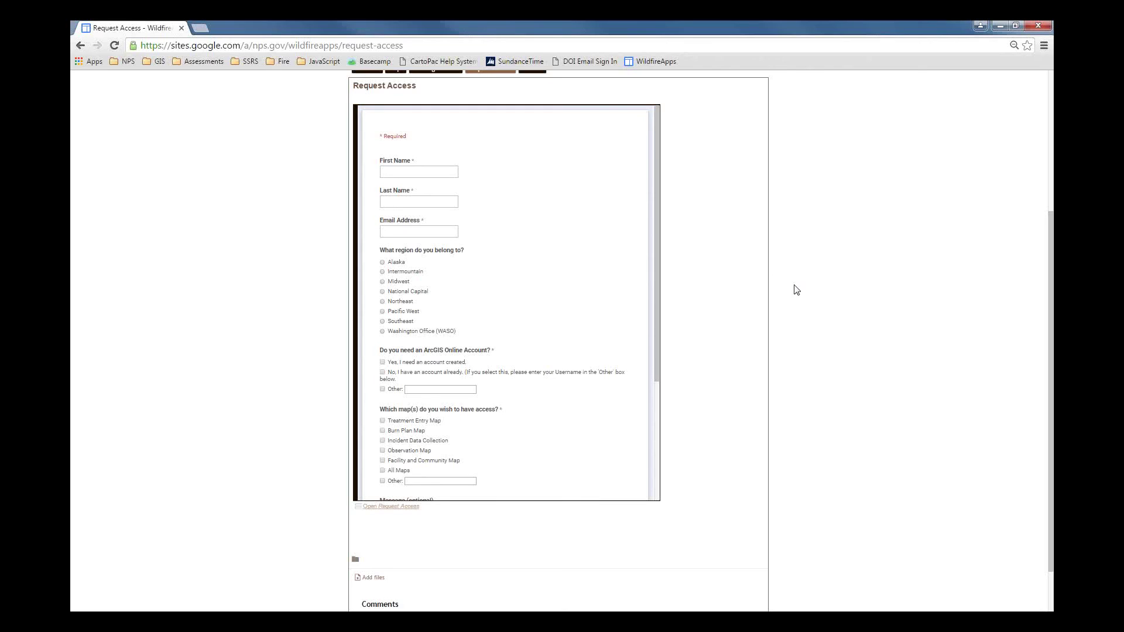
scroll(796, 290, "up", 1)
scroll(796, 290, "up", 1)
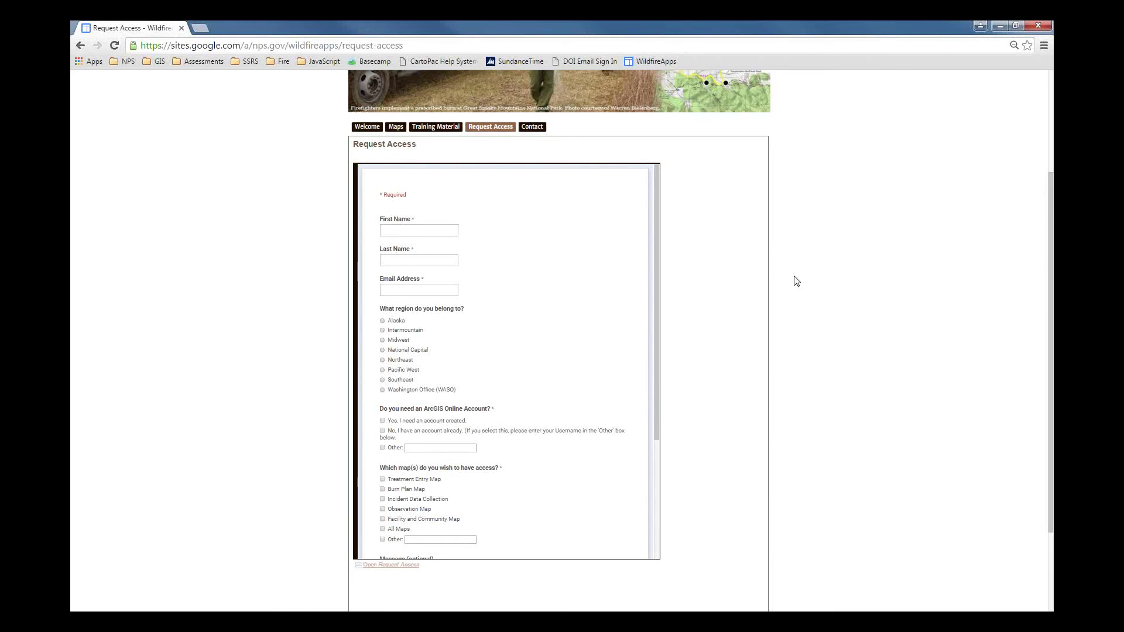
scroll(796, 281, "up", 1)
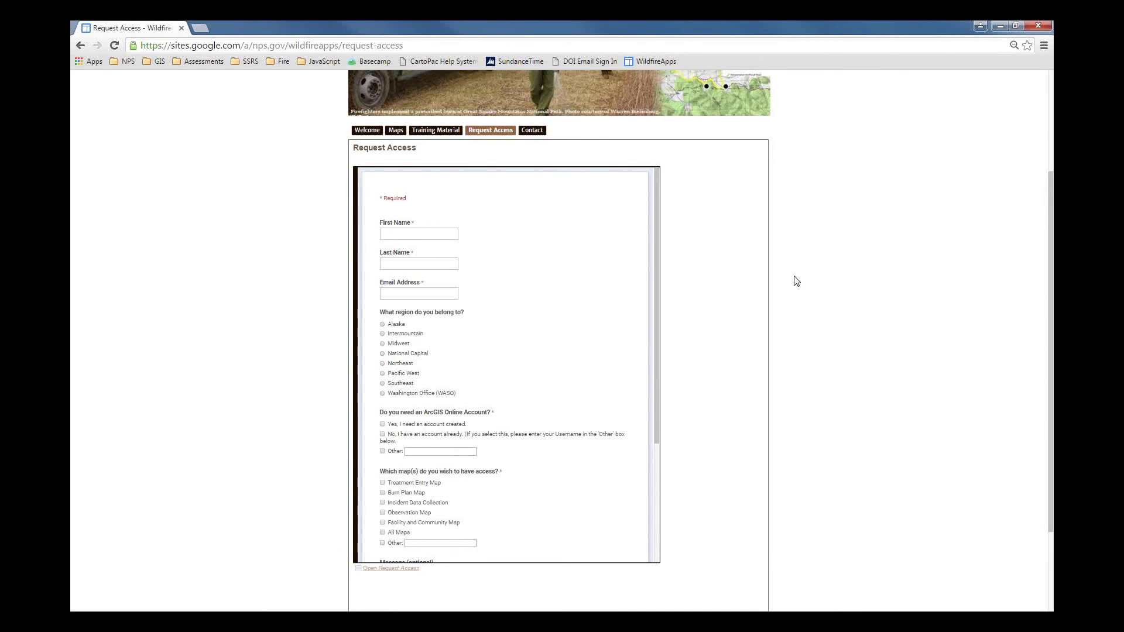
scroll(796, 281, "up", 1)
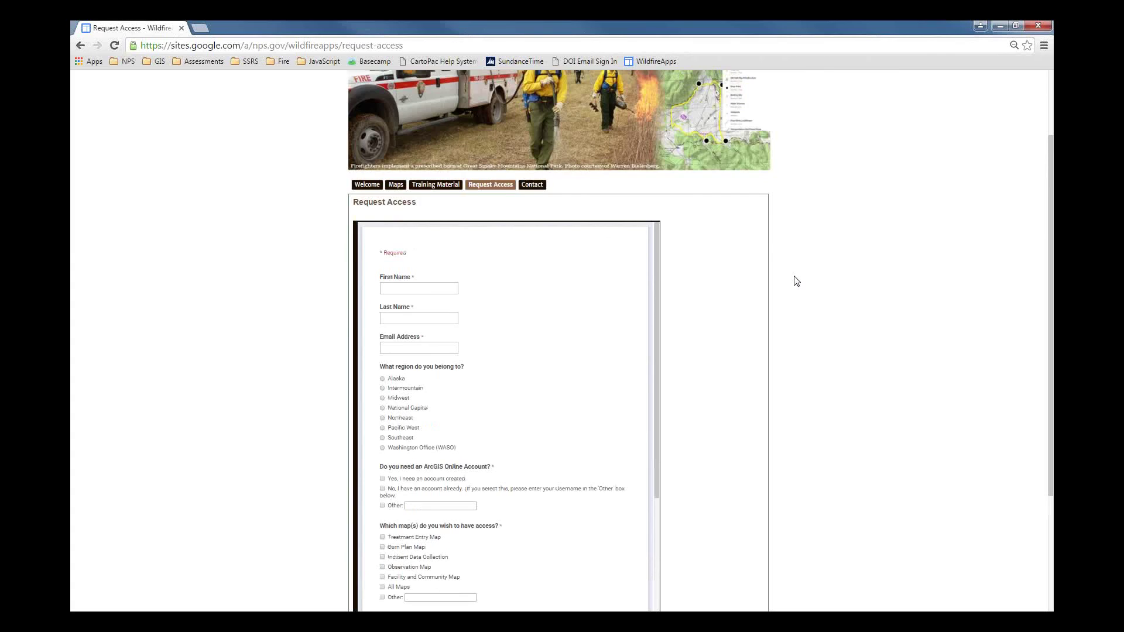
scroll(796, 281, "up", 1)
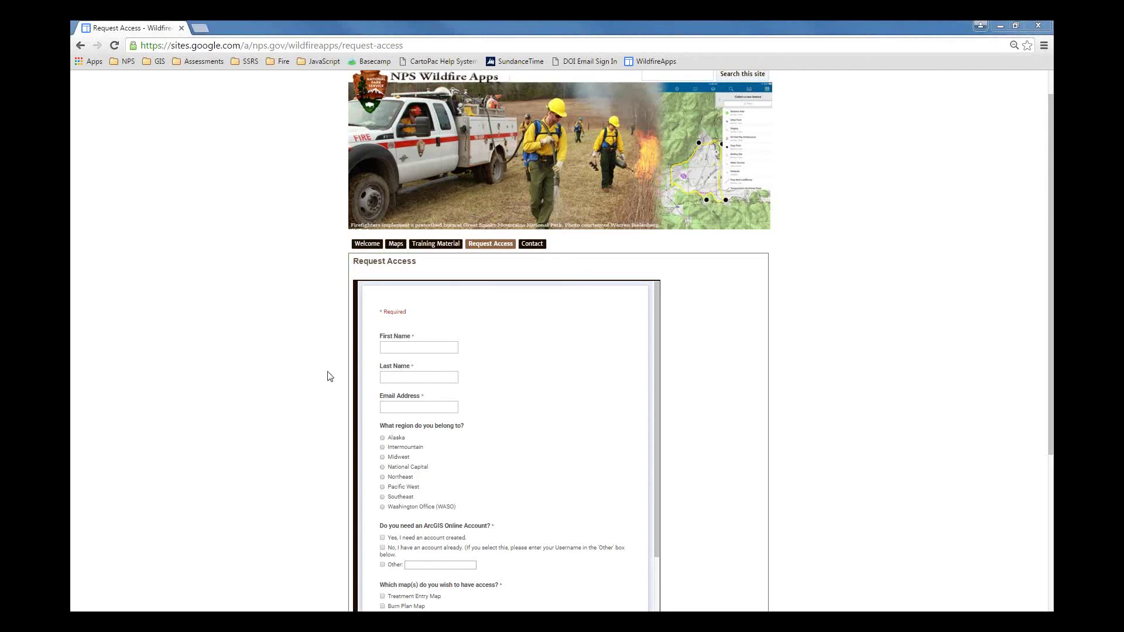
Step: View the ArcGIS Online (AGOL) training material page and the Collector App training page
mouse_move(428, 248)
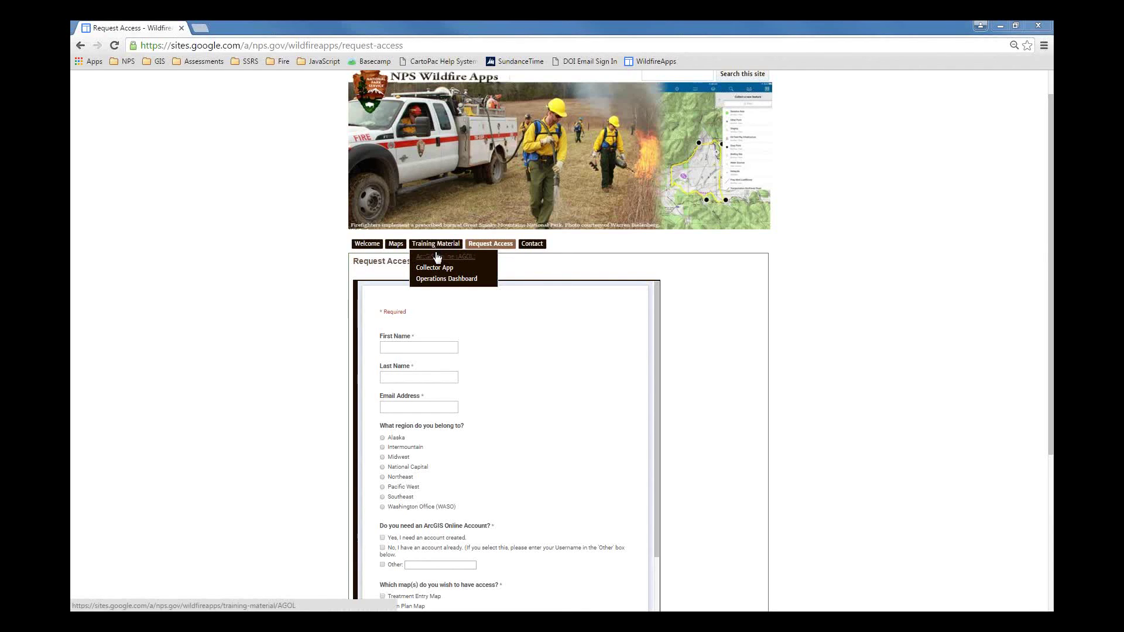
left_click(436, 257)
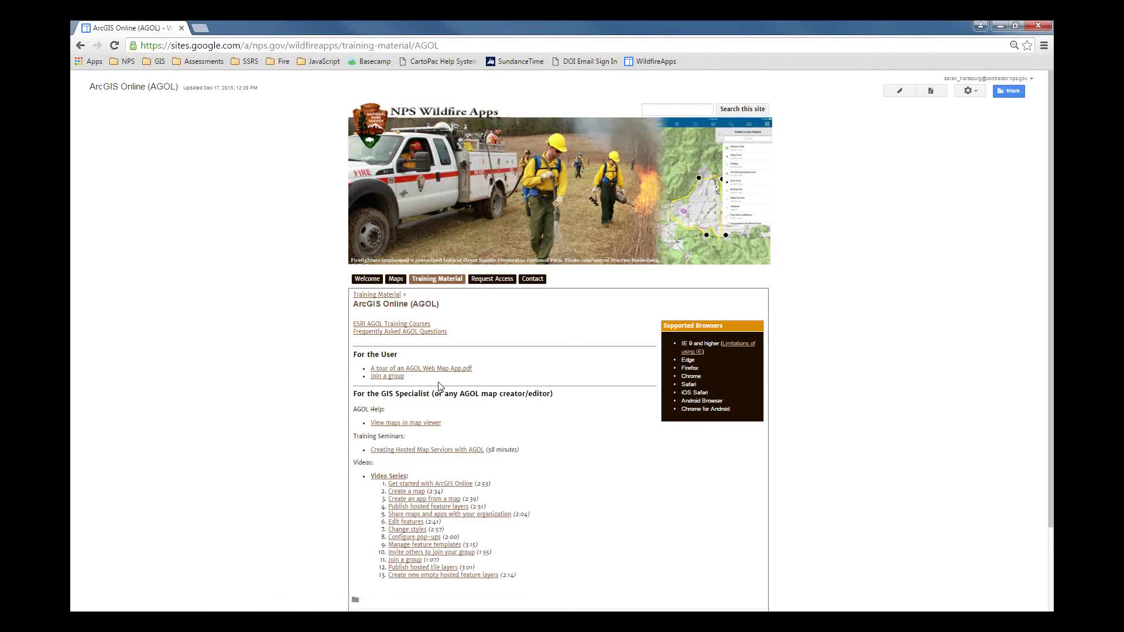
mouse_move(441, 285)
left_click(443, 304)
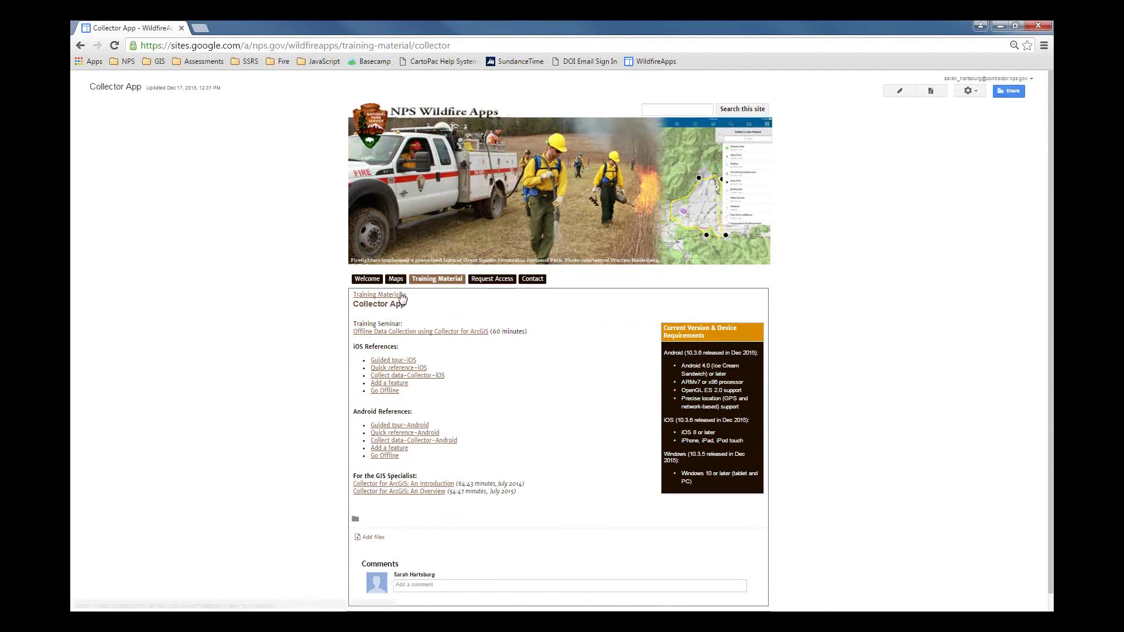
Step: Reopen the Incident Data Collection map page and review its training documents, Collector training videos and AGOL training videos
mouse_move(398, 281)
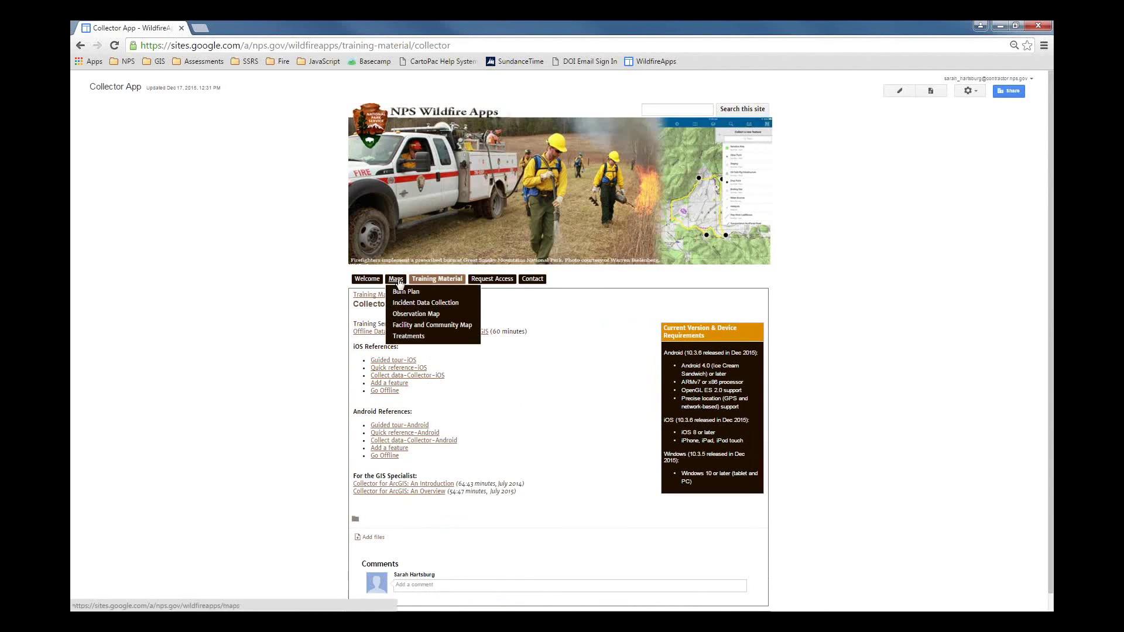
left_click(401, 309)
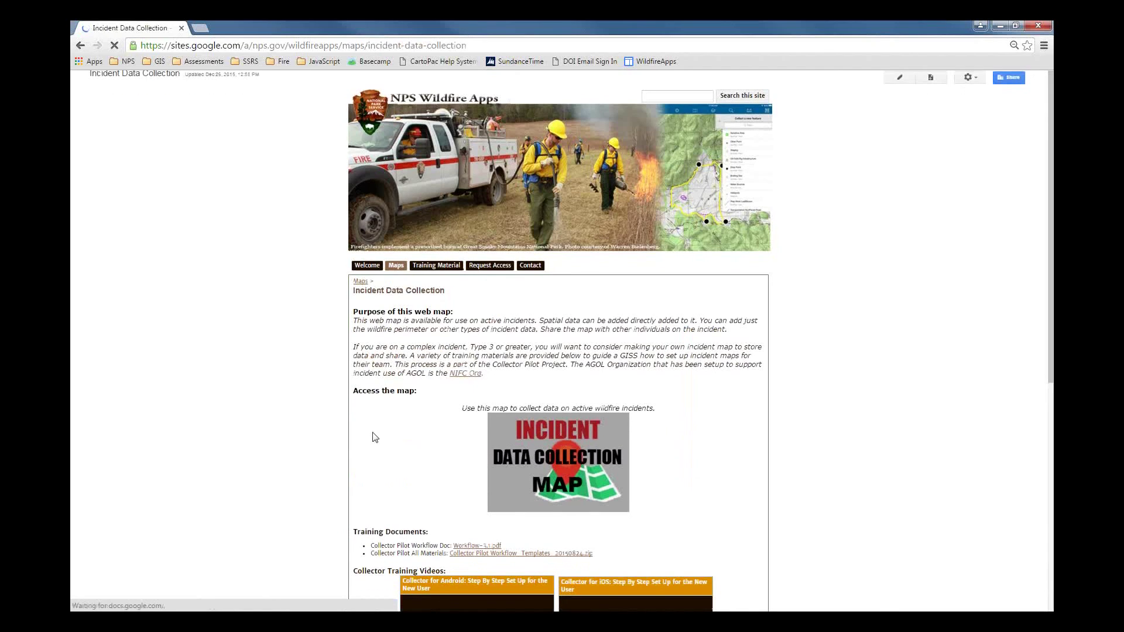
scroll(300, 366, "down", 3)
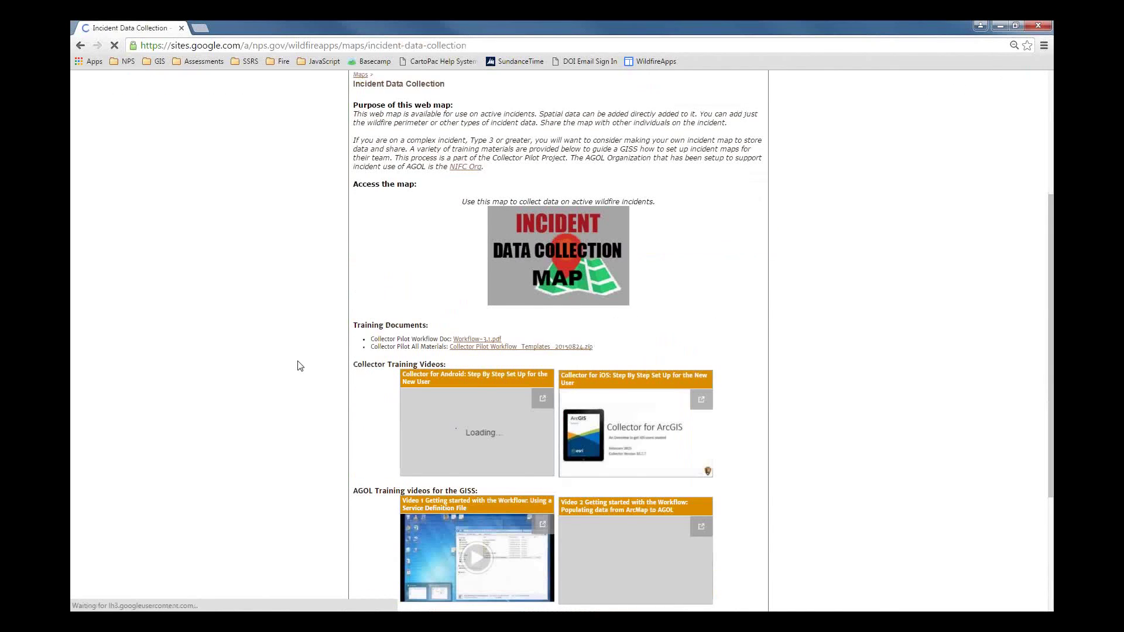
scroll(300, 366, "down", 1)
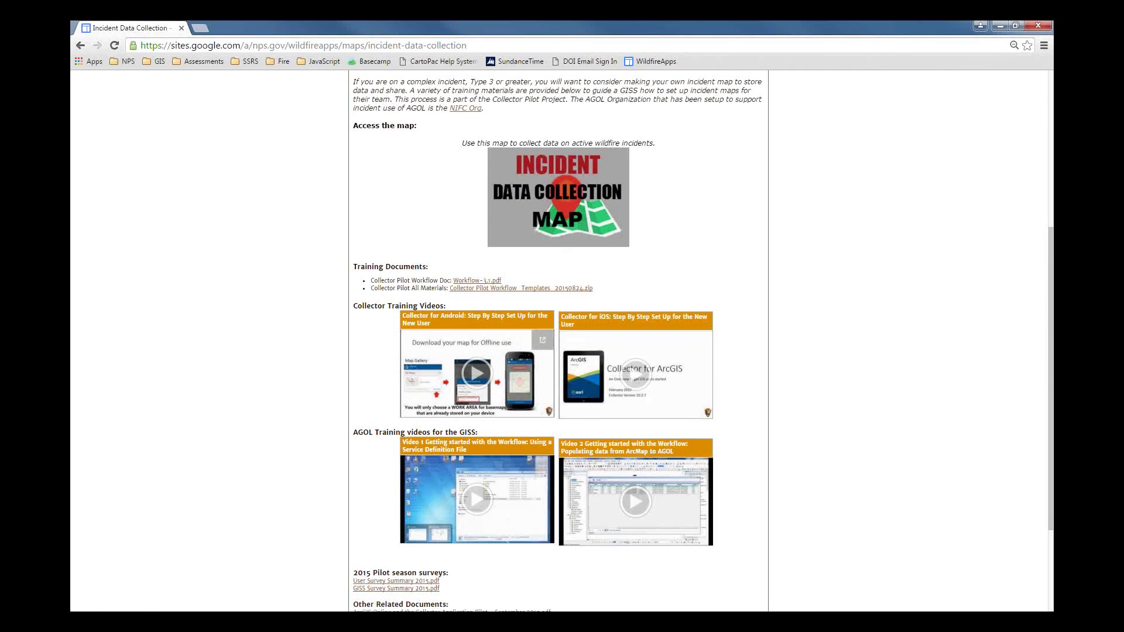
scroll(852, 308, "up", 1)
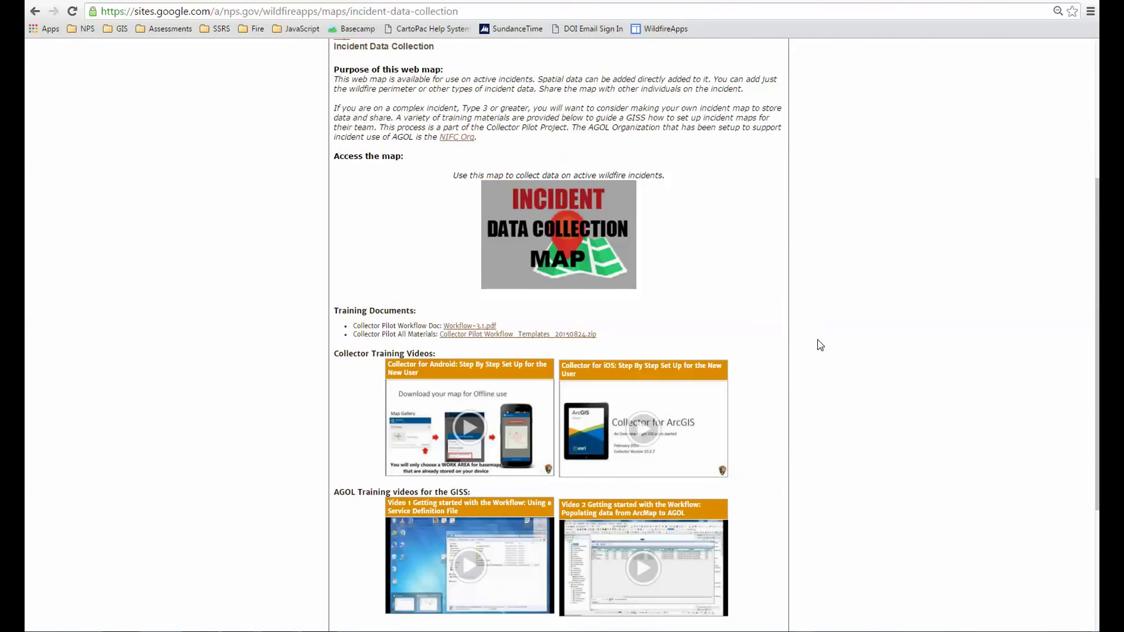
scroll(820, 346, "up", 1)
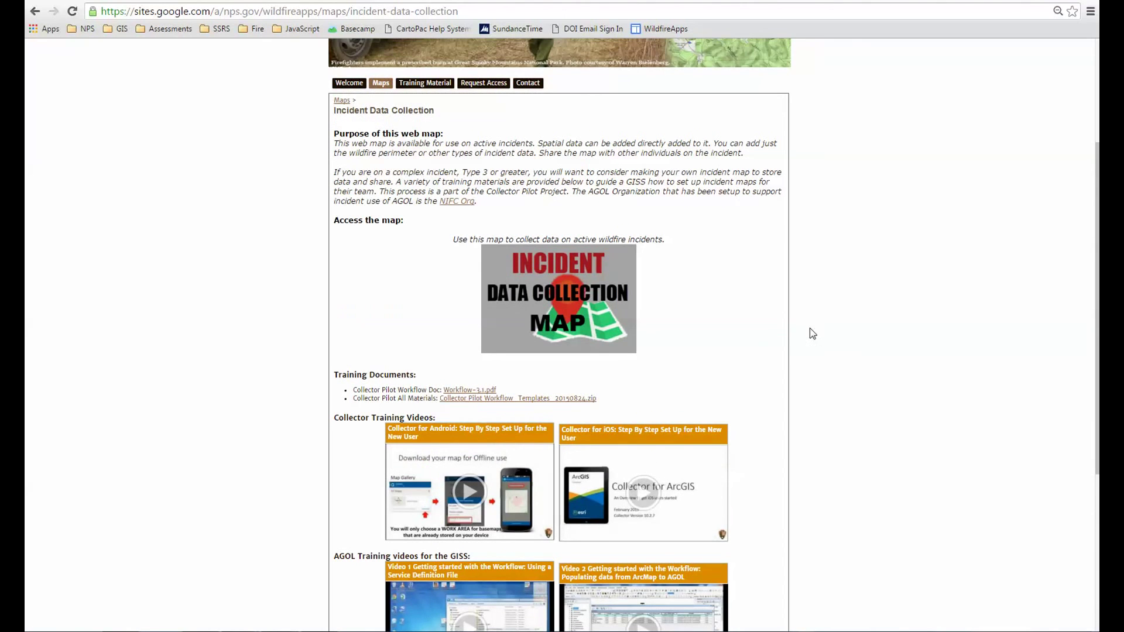
Step: Open the site's Contact page and view the project coordinators list and the contact form
left_click(537, 87)
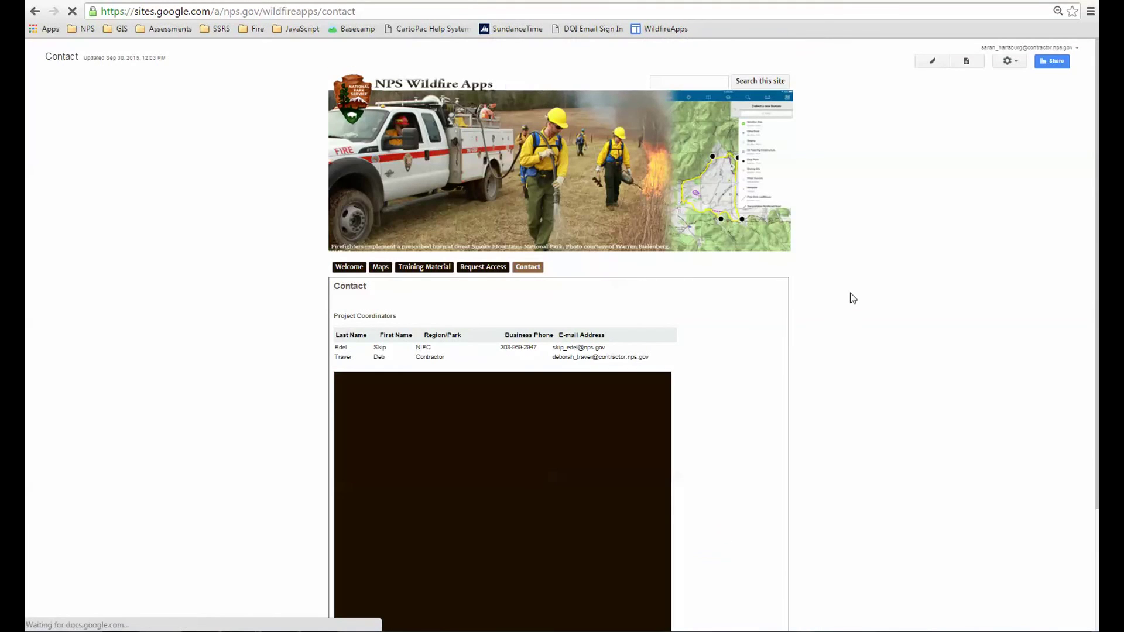
scroll(850, 293, "down", 2)
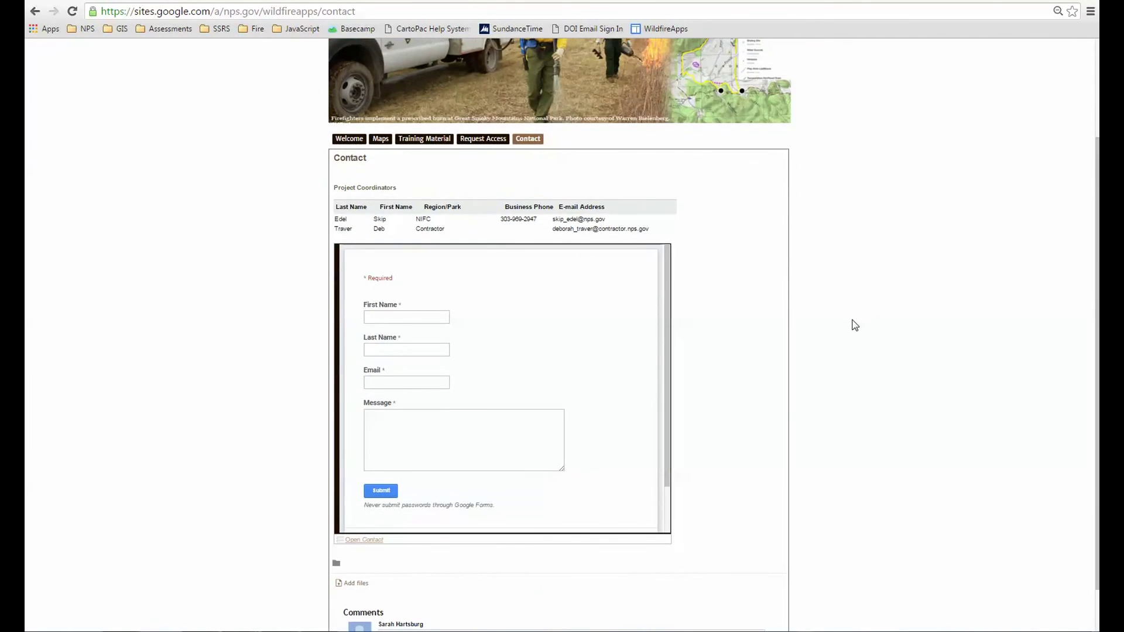